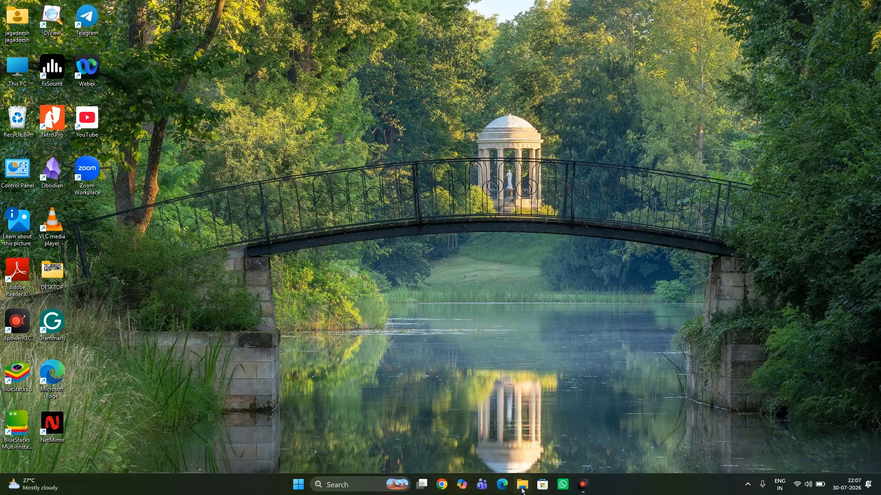
Step: Launch Capture CIS and open the recent project D:\PSPICE\transRC.opj
left_click(367, 485)
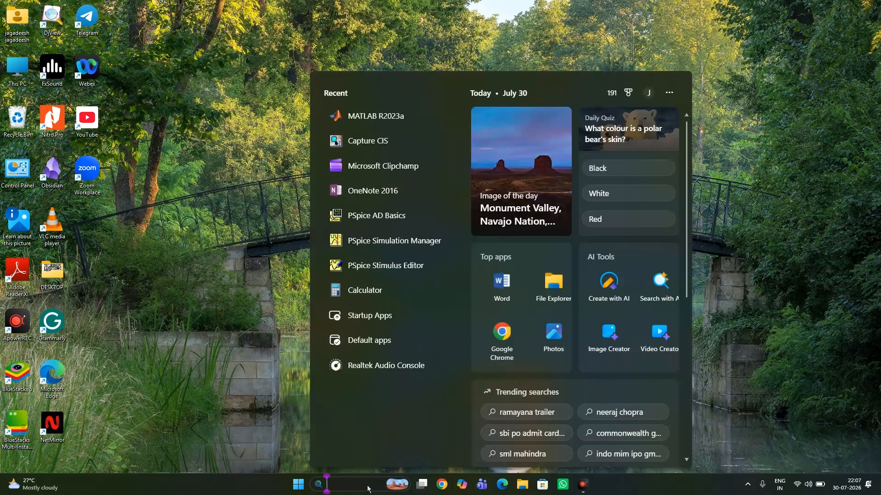
left_click(375, 140)
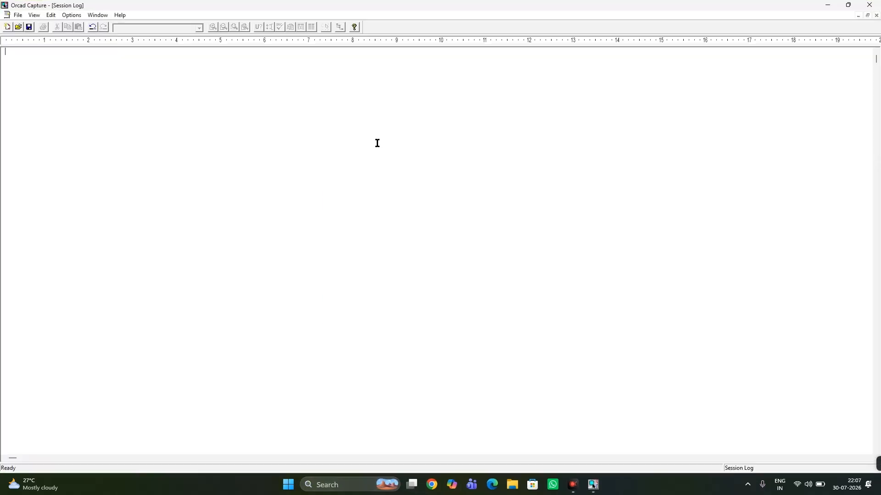
left_click(19, 15)
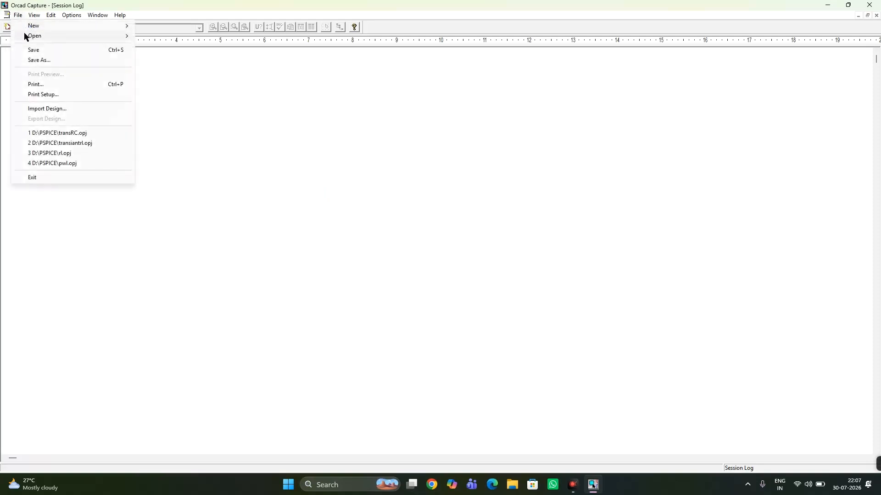
mouse_move(54, 28)
left_click(77, 137)
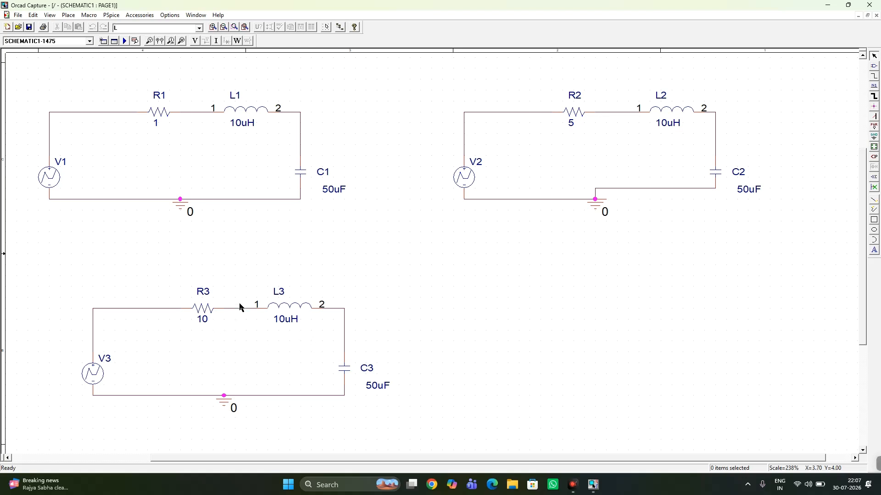
Step: Review the time and voltage properties of piecewise-linear source V2, and close its property editor
left_click(468, 182)
double_click(468, 182)
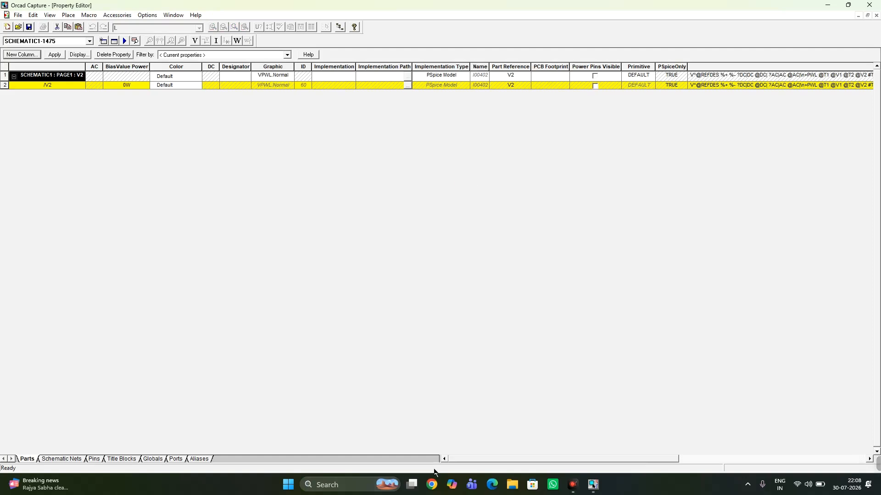
left_click_drag(454, 459, 681, 454)
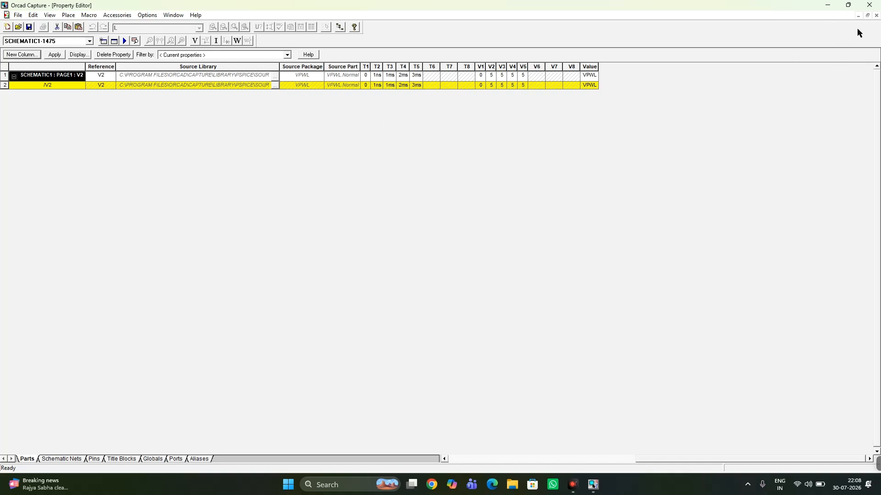
left_click(876, 16)
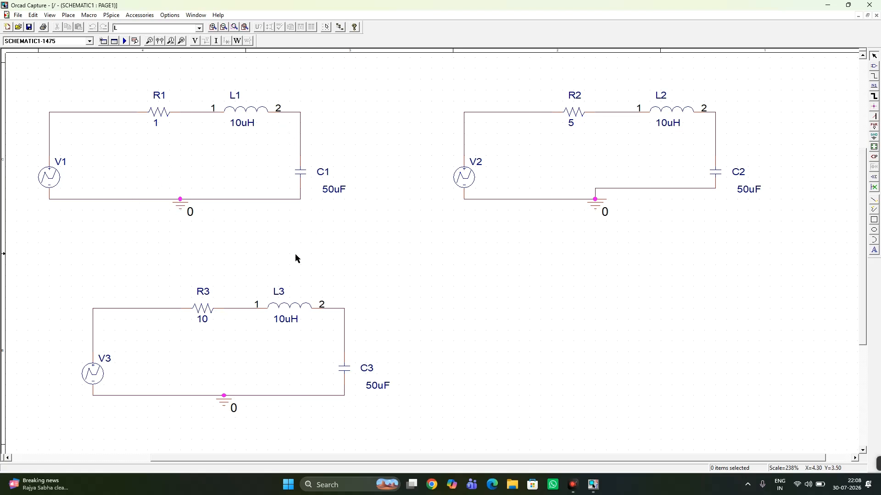
Step: Run the SCHEMATIC1-1475 PSpice simulation and bring its PSpice A/D results window to the front
left_click(125, 42)
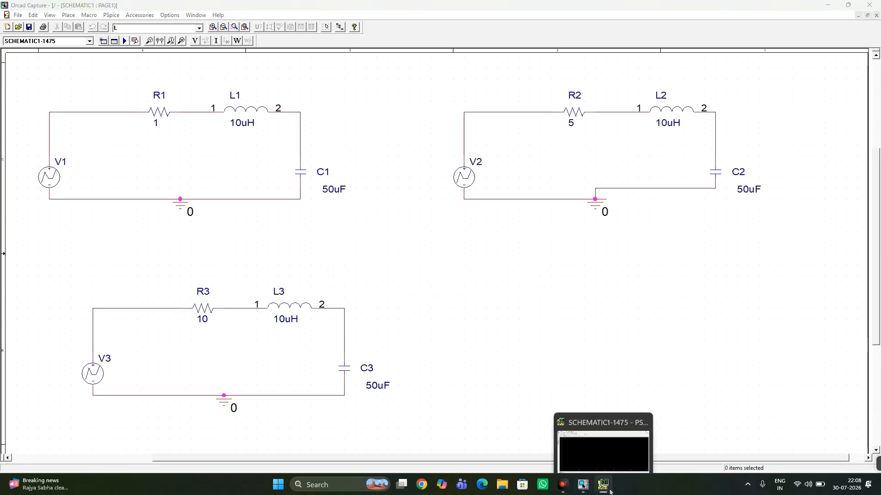
left_click(609, 490)
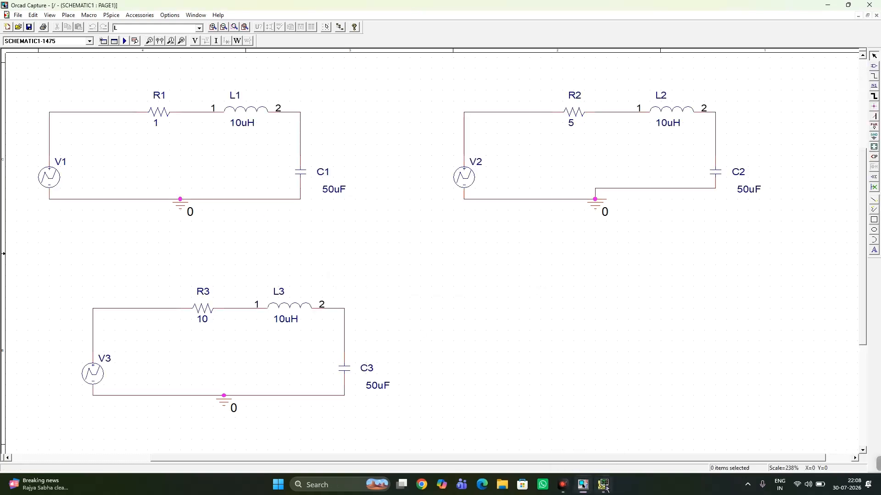
left_click(604, 447)
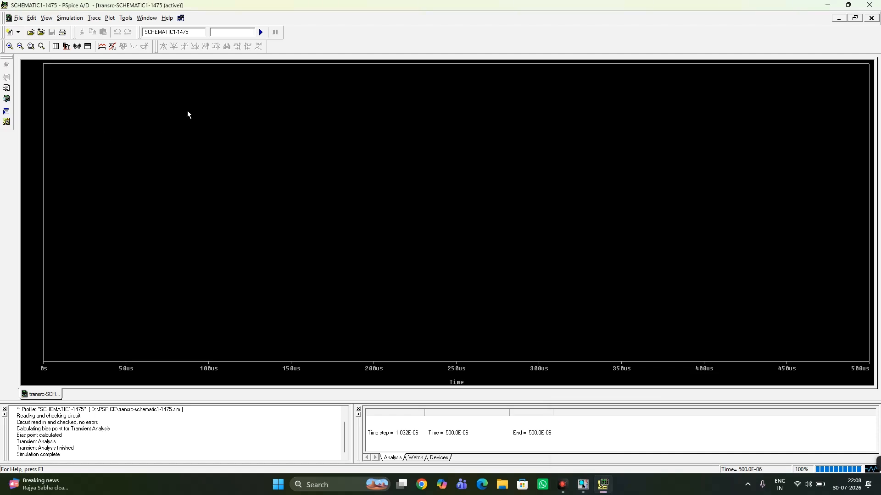
Step: Add traces of the resistor currents I(R1), I(R2) and I(R3) to the empty plot
left_click(102, 47)
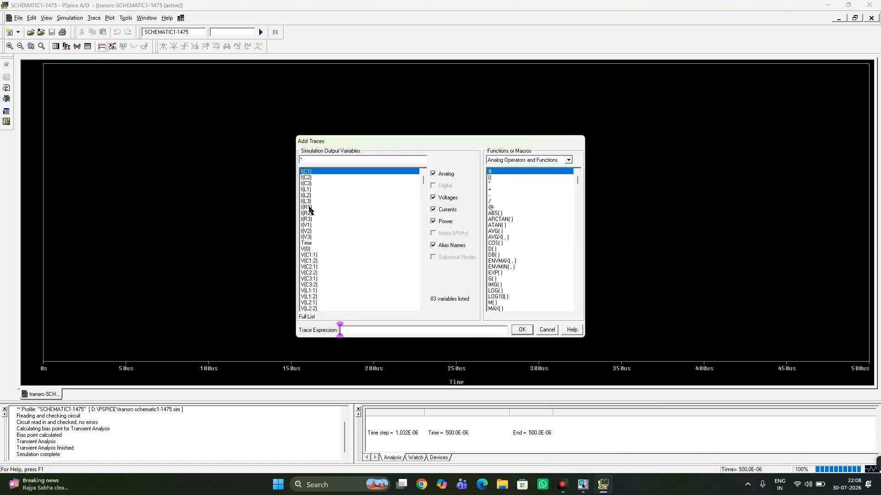
left_click(309, 207)
left_click(310, 213)
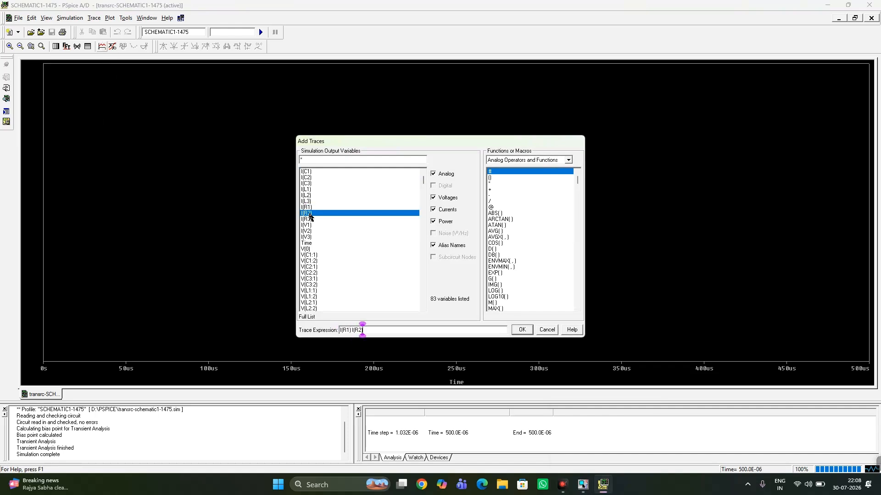
left_click(308, 220)
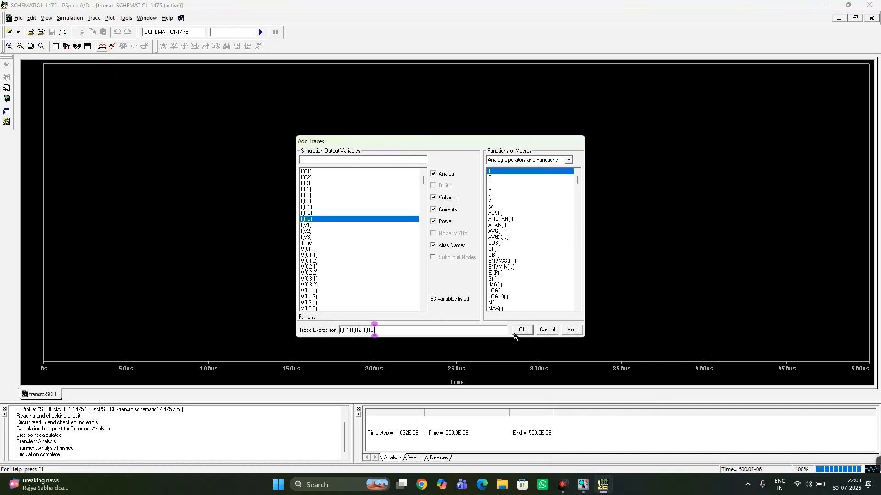
left_click(521, 330)
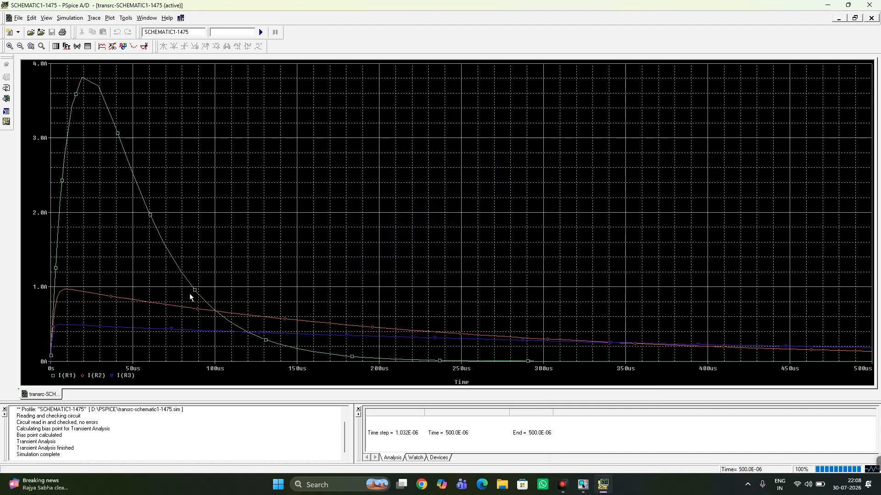
Step: Thicken the green I(R1) trace using the fourth line width in its trace properties
right_click(151, 216)
left_click(176, 227)
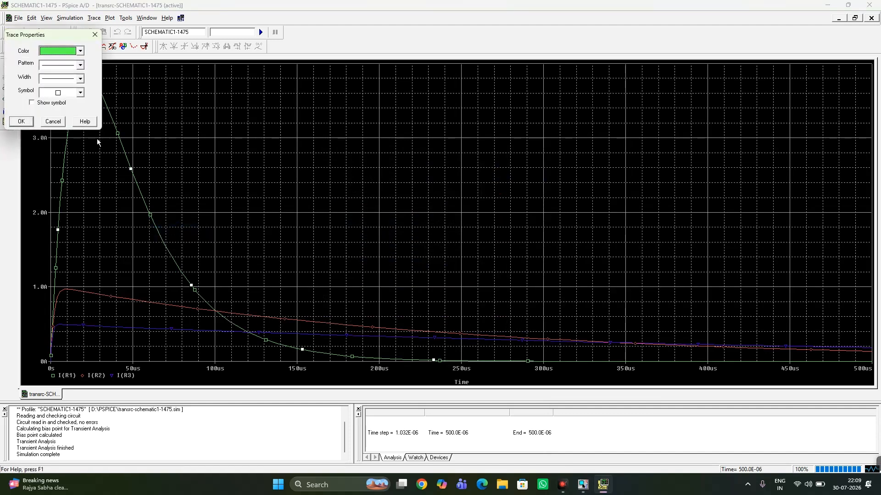
left_click(80, 78)
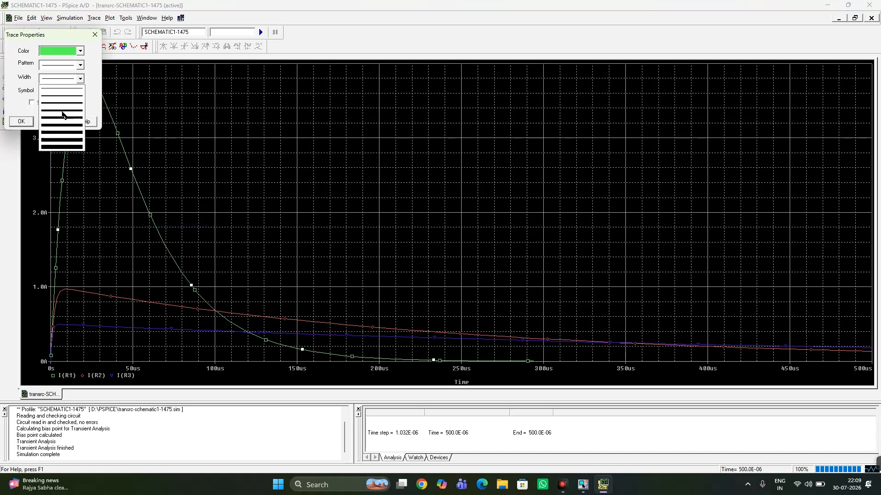
left_click(64, 113)
left_click(22, 121)
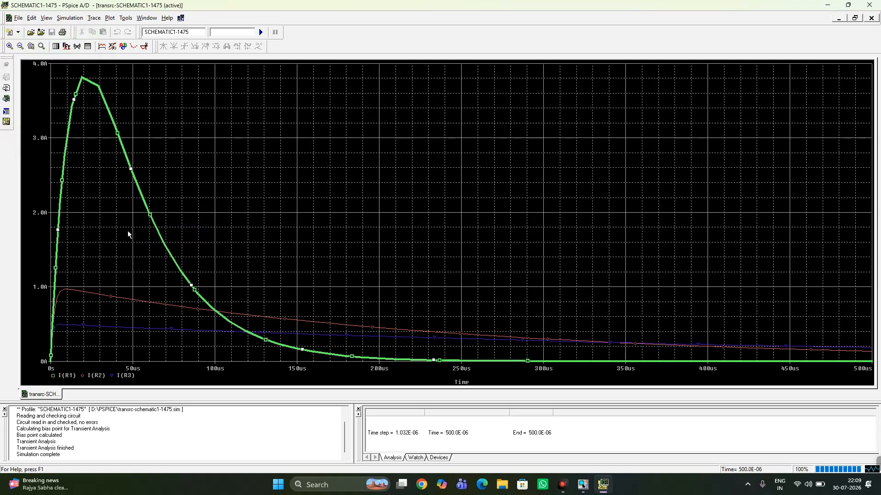
Step: Thicken the red I(R2) trace using the fourth line width in its trace properties
right_click(198, 312)
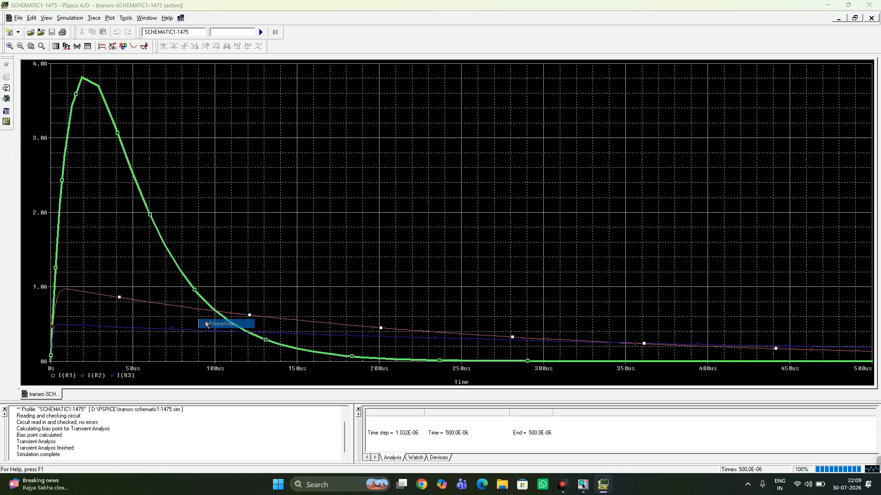
left_click(207, 324)
left_click(80, 79)
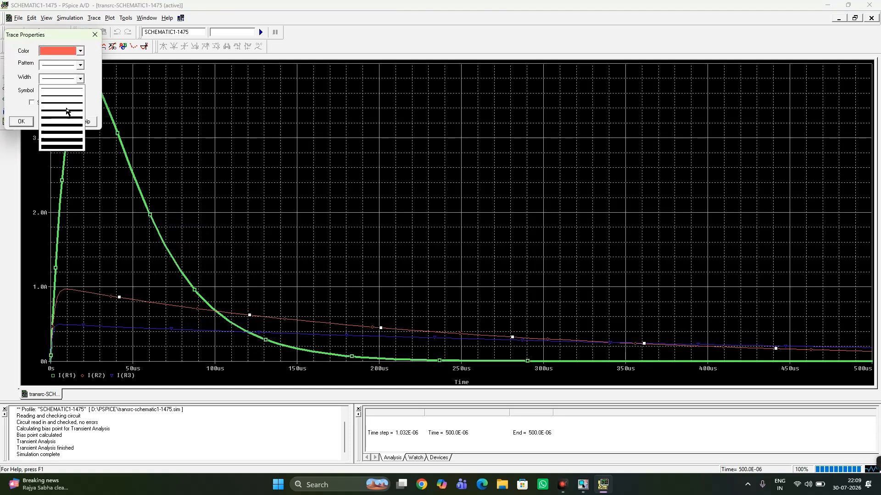
left_click(66, 112)
left_click(21, 121)
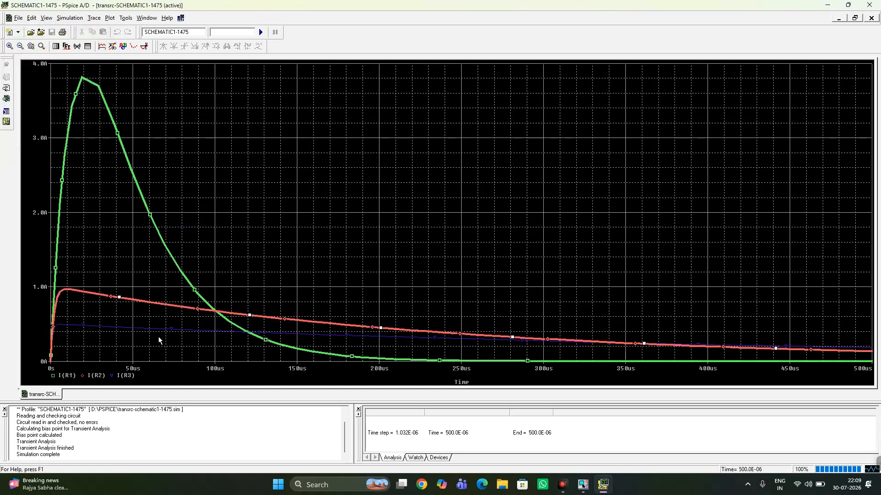
Step: Thicken the blue I(R3) trace using the fourth line width in its trace properties
left_click(172, 330)
right_click(172, 332)
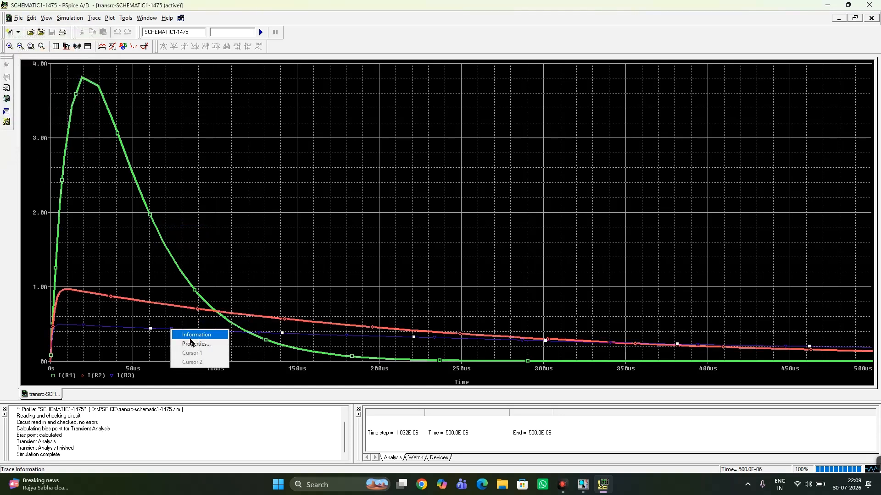
left_click(191, 345)
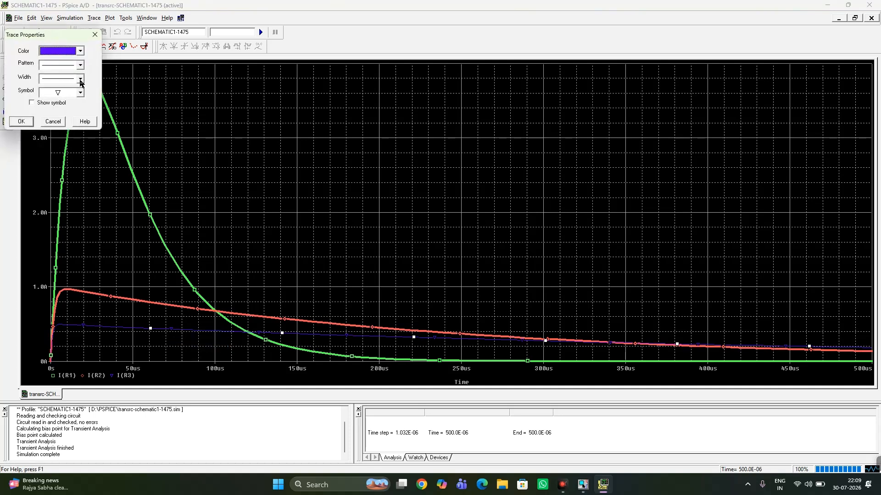
left_click(81, 79)
left_click(66, 111)
left_click(23, 121)
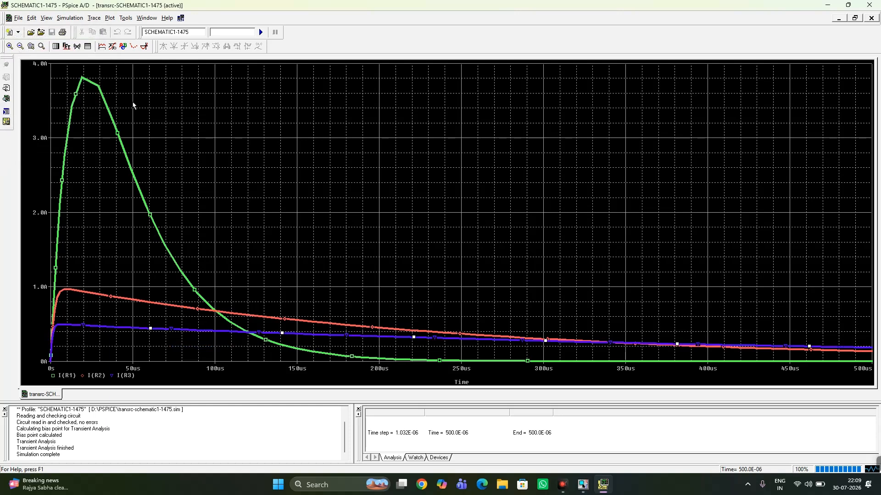
Step: Delete all current traces from the plot and add the inductor voltage traces V1(L1), V1(L2) and V1(L3)
left_click(94, 17)
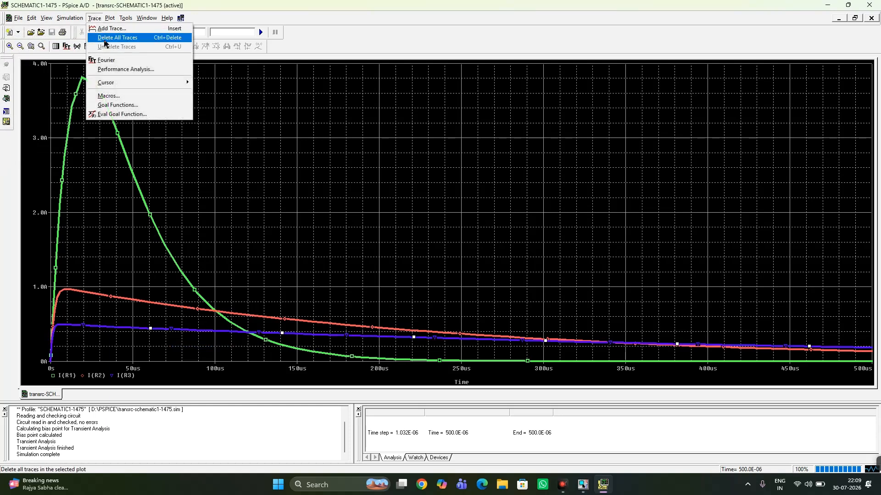
left_click(105, 38)
left_click(101, 46)
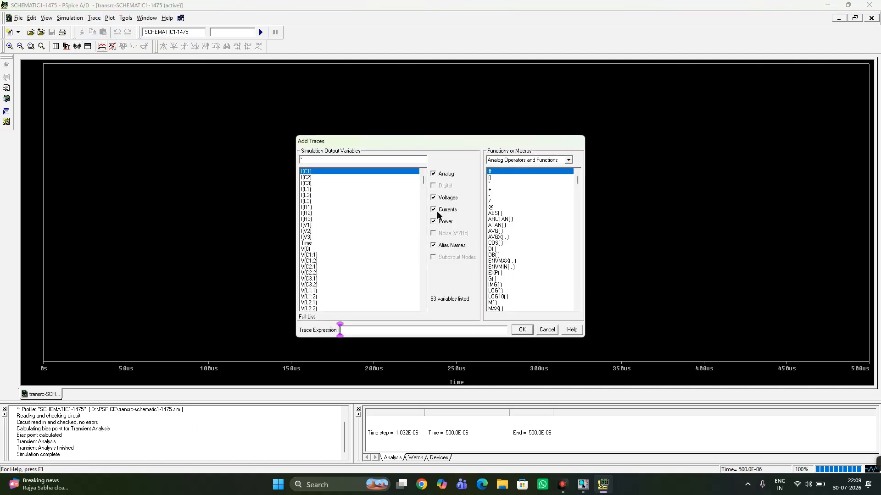
left_click_drag(424, 180, 430, 255)
left_click(315, 237)
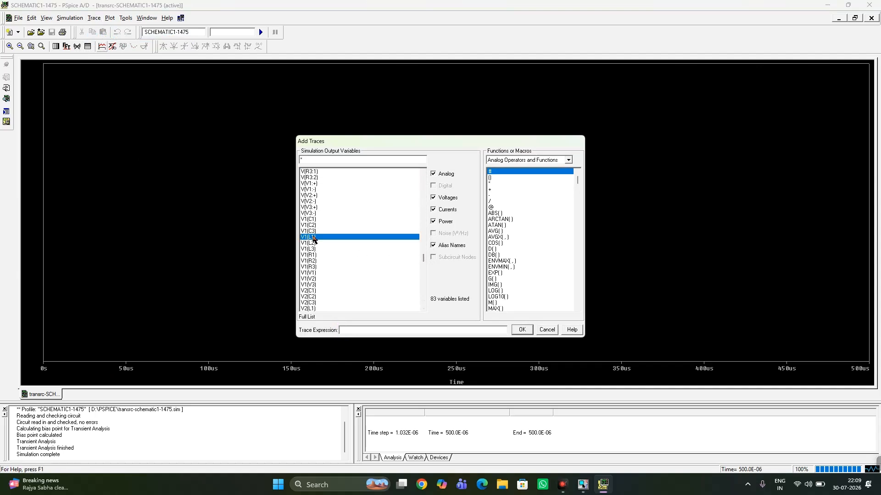
left_click(311, 243)
left_click(311, 249)
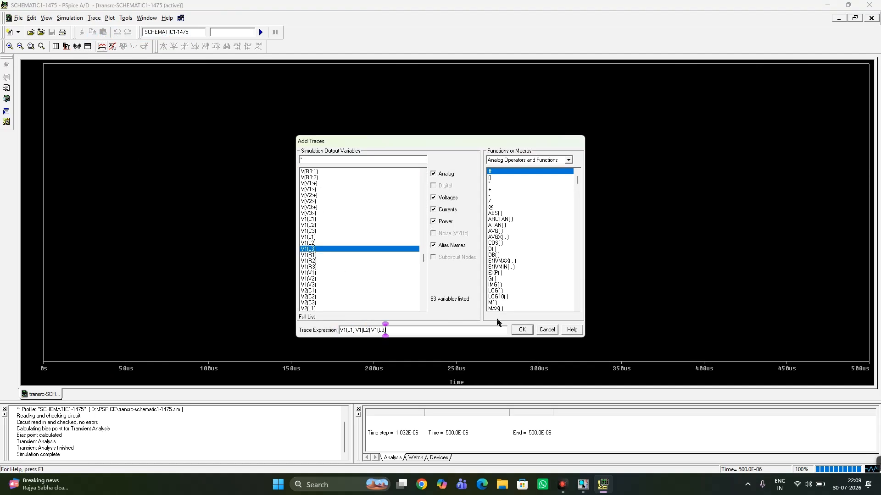
left_click(522, 330)
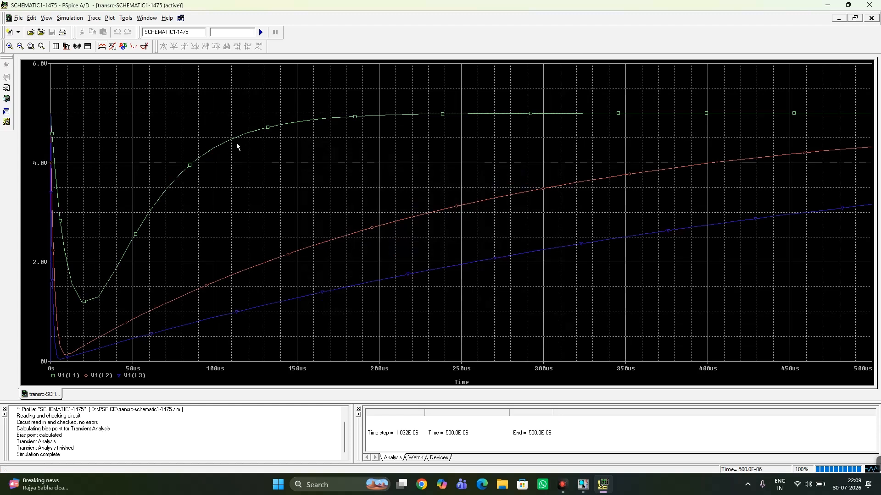
Step: Thicken the green V1(L1) trace using the fourth line width in its trace properties
right_click(268, 128)
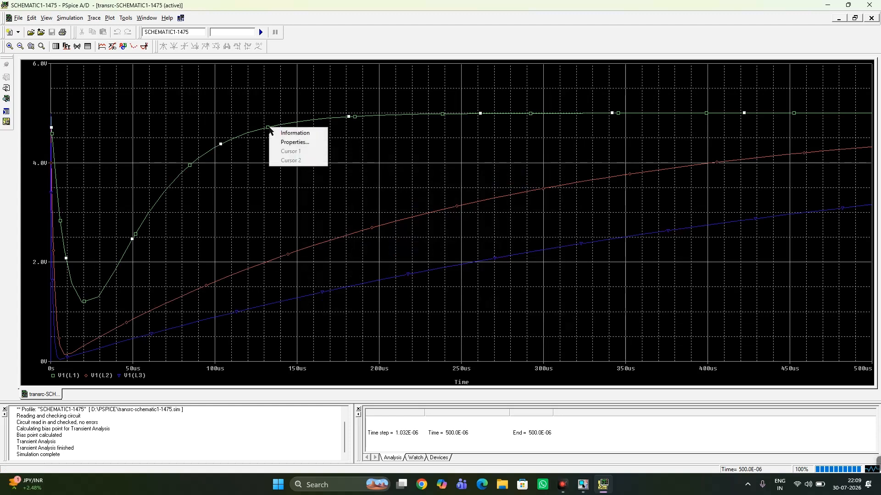
left_click(294, 143)
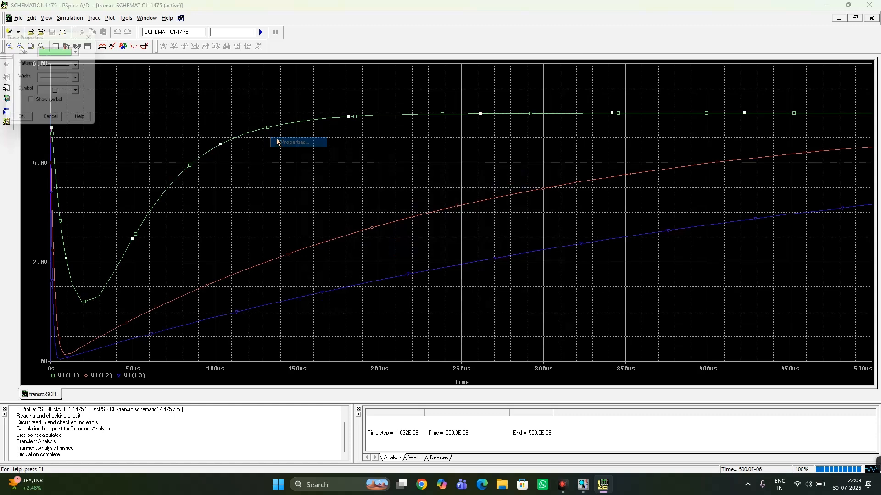
left_click(80, 79)
left_click(72, 115)
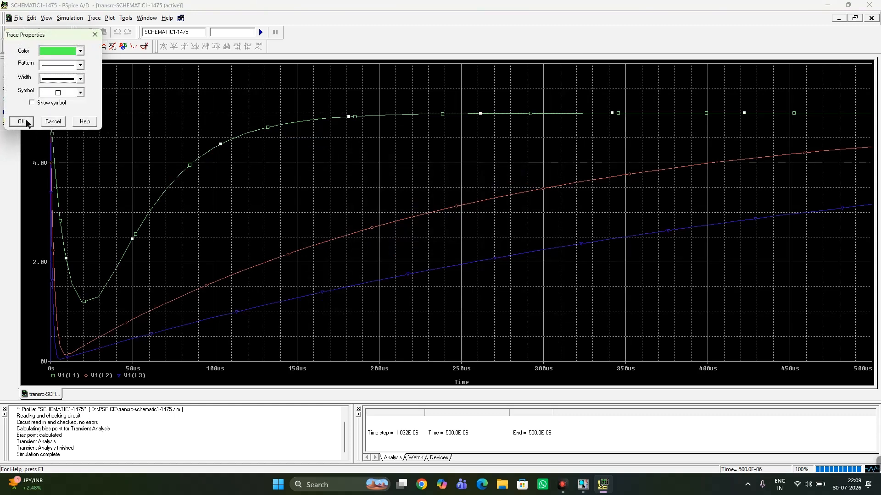
left_click(21, 121)
Step: Thicken the red V1(L2) trace using the fourth line width in its trace properties
right_click(288, 258)
left_click(298, 268)
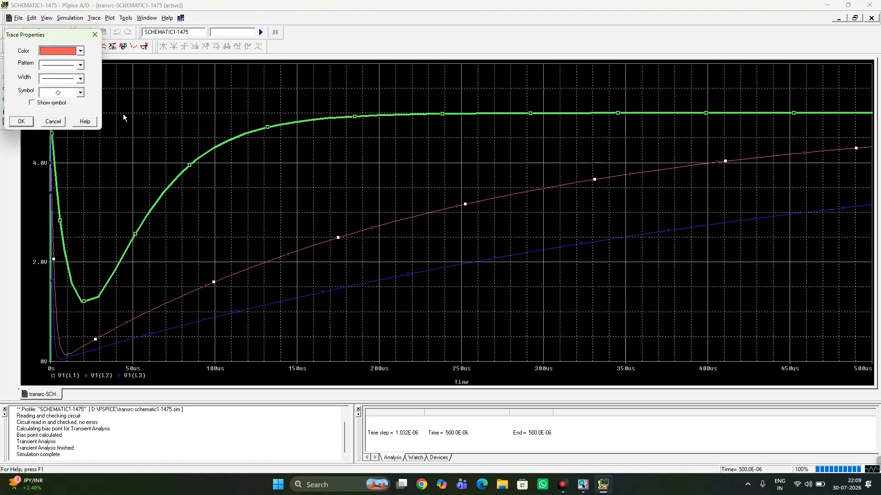
left_click(80, 79)
left_click(79, 110)
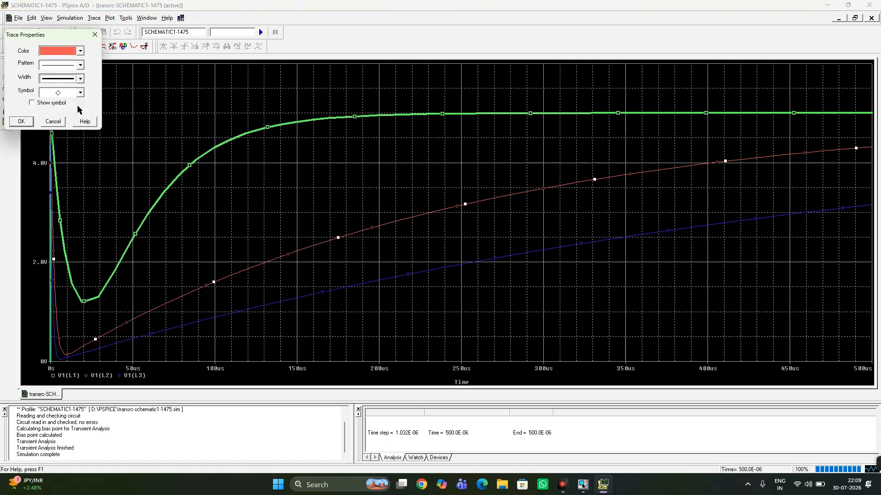
left_click(21, 122)
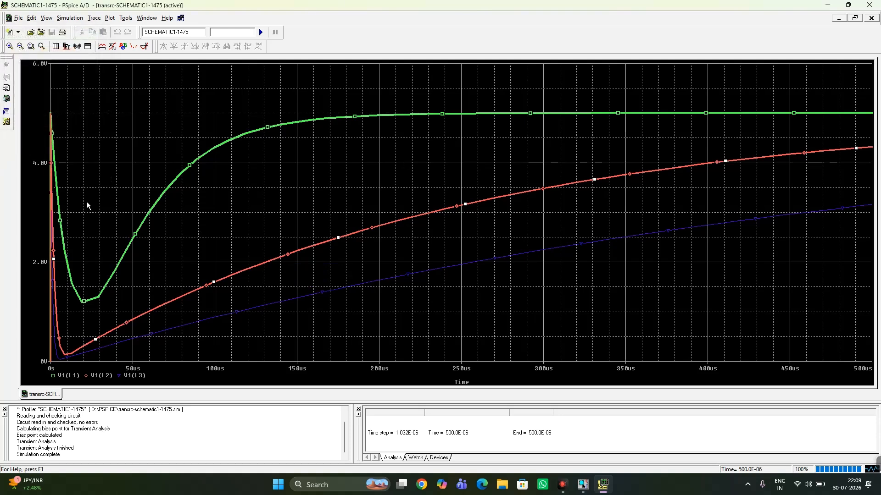
Step: Thicken the blue V1(L3) trace by choosing a heavier line width in its trace properties
right_click(240, 315)
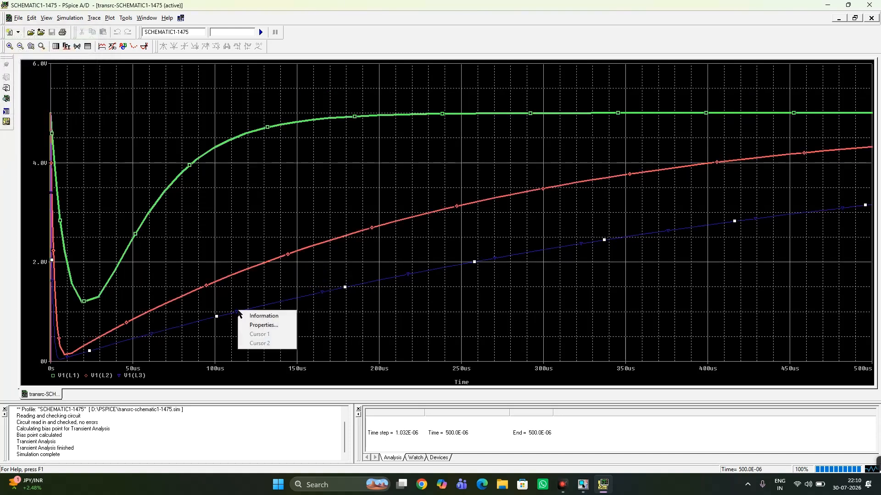
left_click(257, 325)
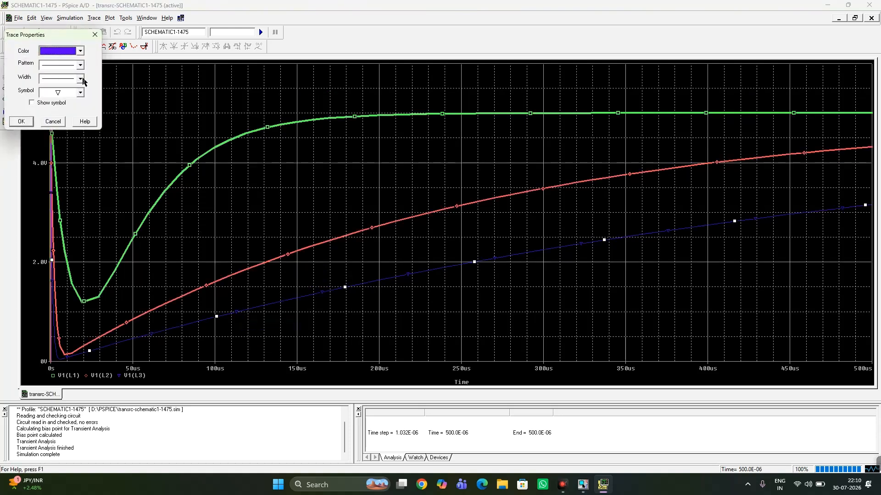
left_click(80, 78)
left_click(73, 107)
left_click(21, 122)
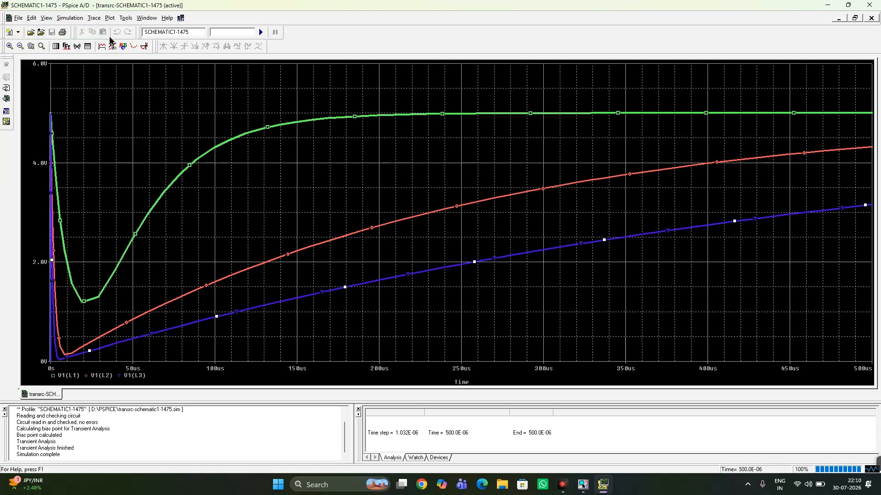
Step: Delete all current traces from the plot and add the capacitor voltage traces V1(C1), V1(C2) and V1(C3)
left_click(94, 18)
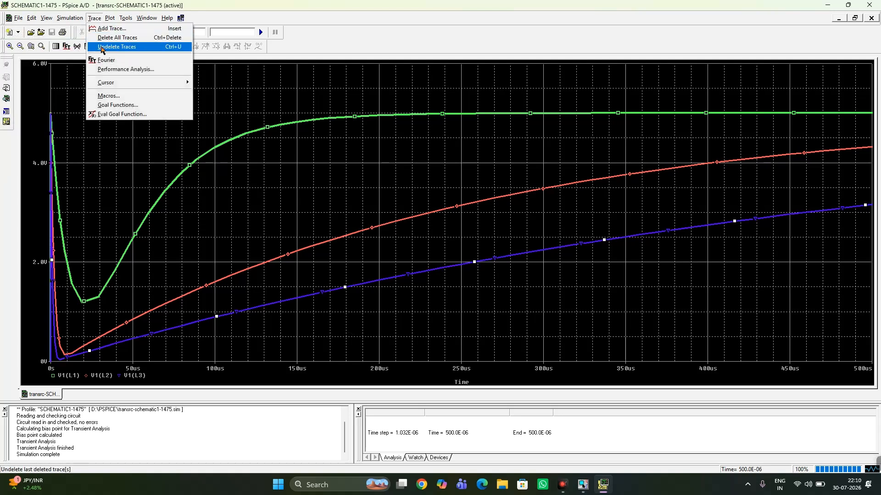
left_click(114, 38)
left_click(102, 47)
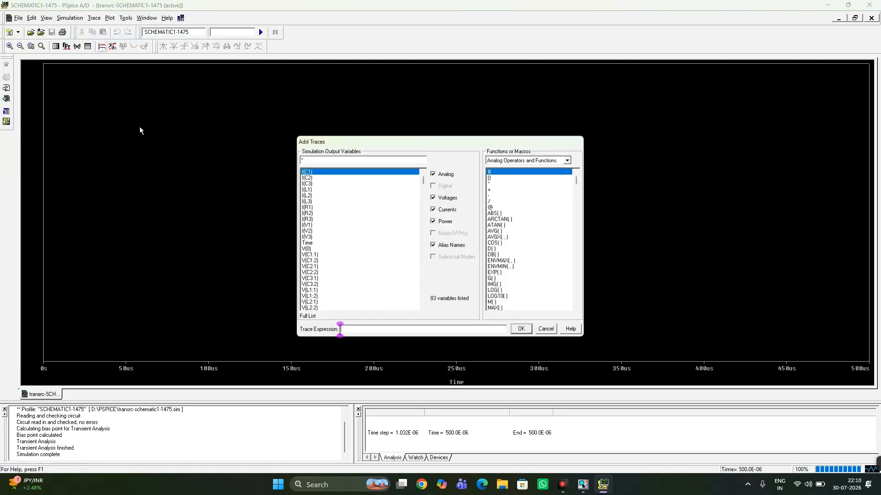
left_click_drag(424, 183, 429, 261)
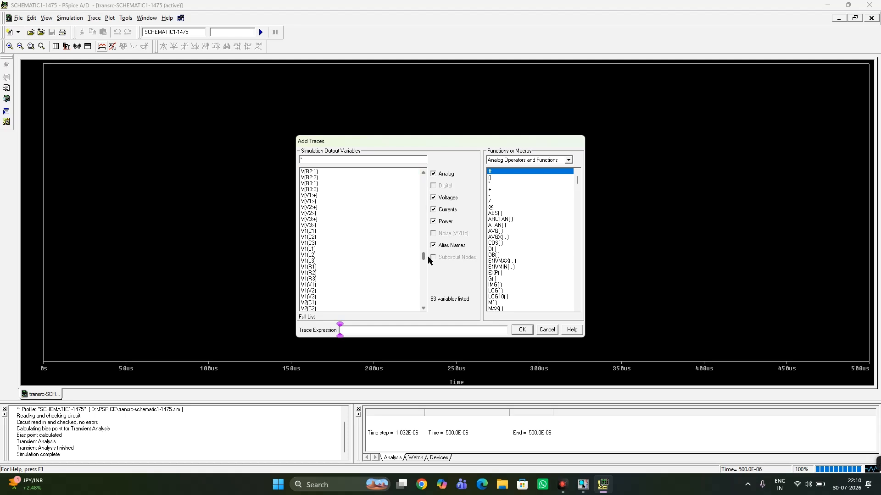
left_click(314, 231)
left_click(313, 237)
left_click(313, 243)
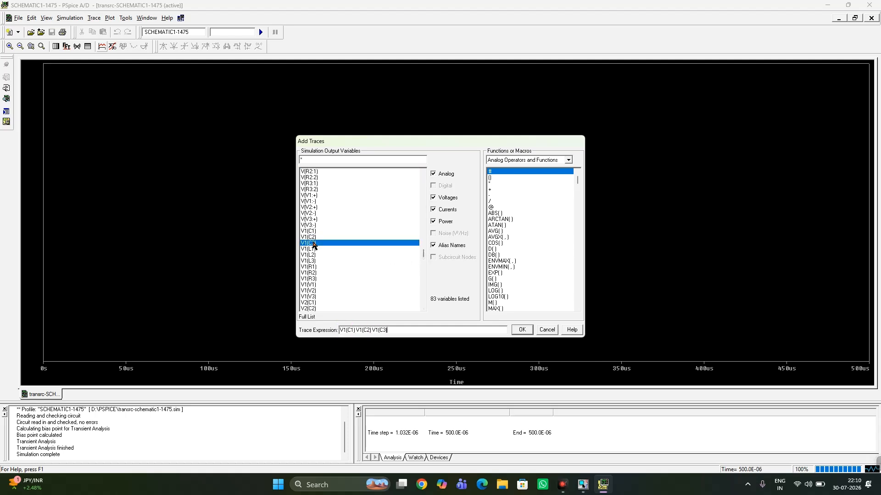
left_click(521, 330)
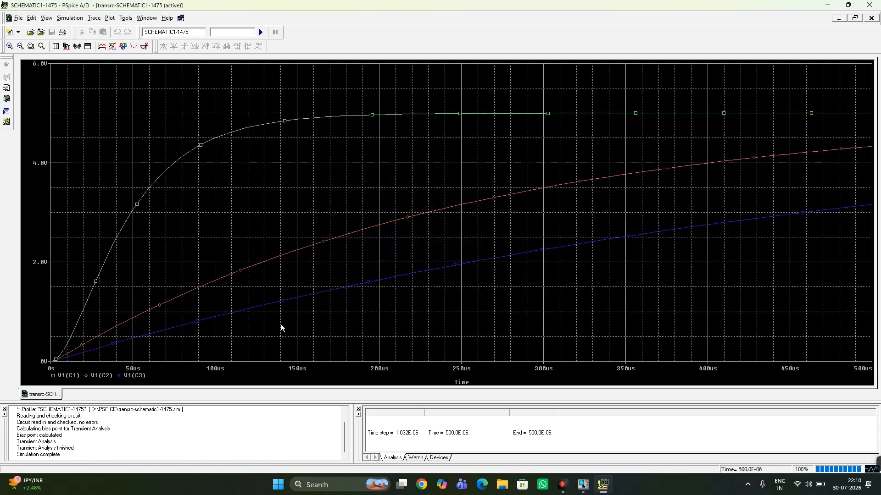
Step: Thicken the green V1(C1) trace by choosing a heavier line width in its trace properties
right_click(285, 122)
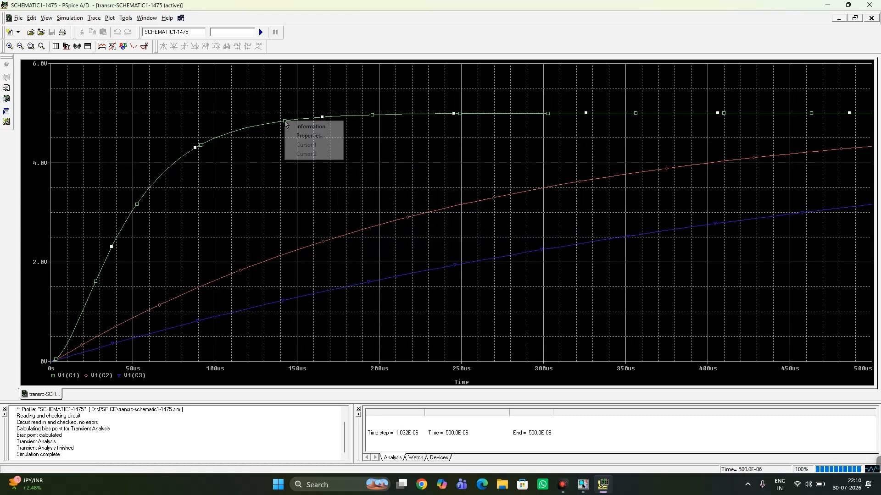
left_click(312, 135)
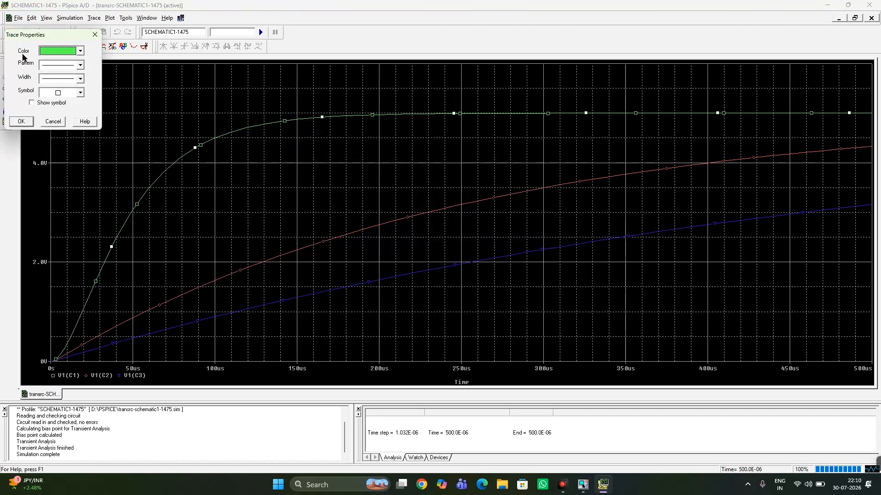
left_click(56, 78)
left_click(56, 103)
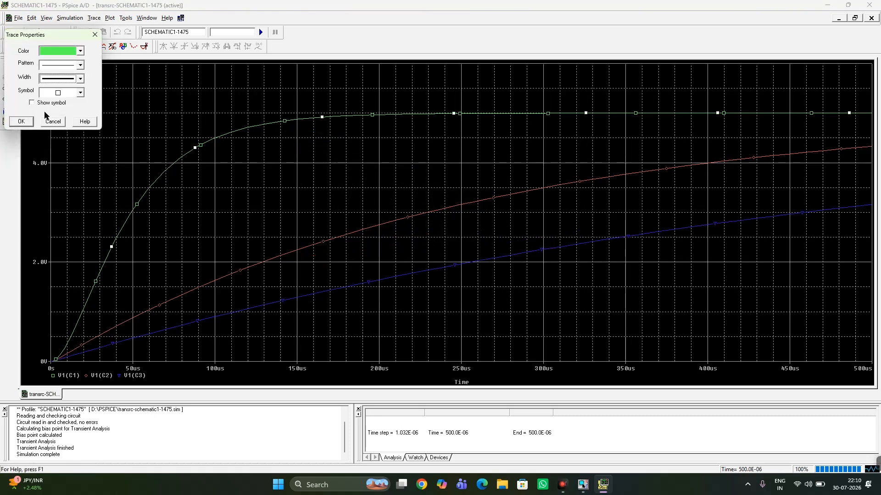
left_click(21, 122)
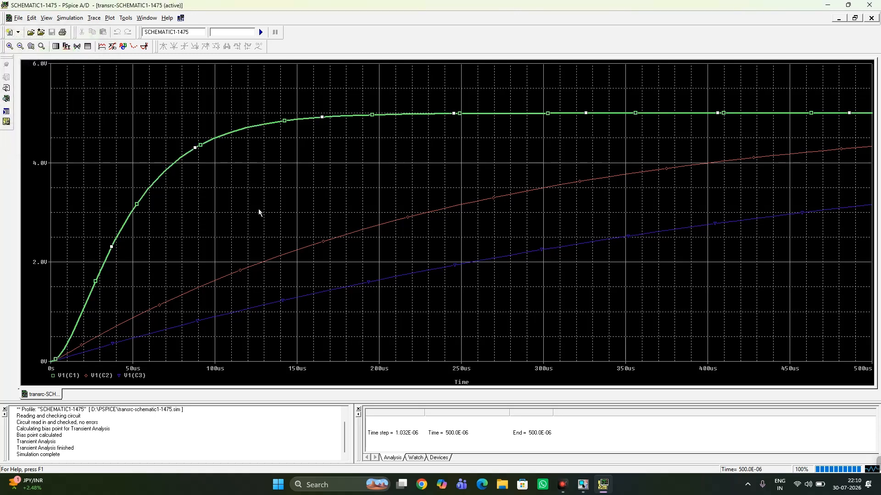
Step: Thicken the red V1(C2) trace by choosing a heavier line width in its trace properties
left_click(326, 244)
right_click(323, 241)
left_click(341, 258)
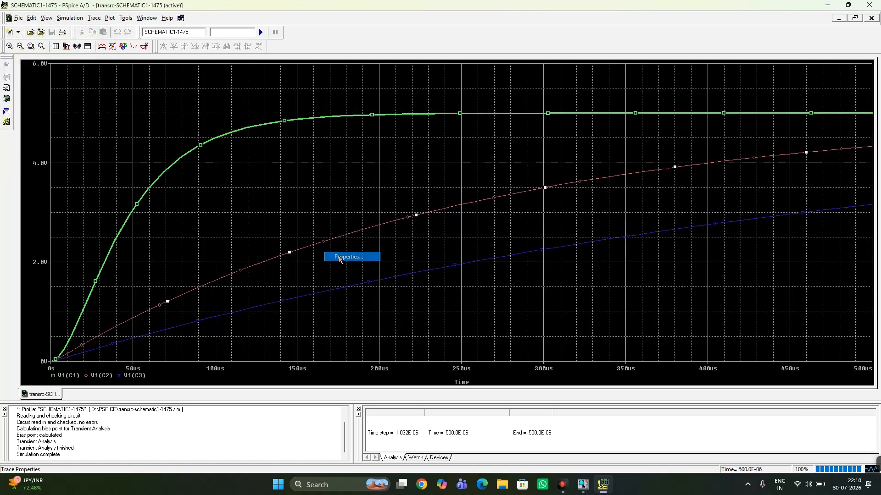
left_click(80, 79)
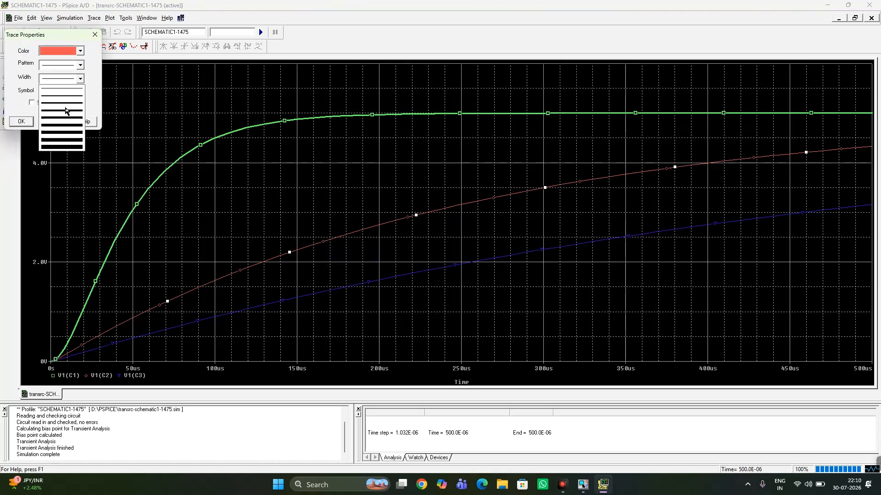
left_click(64, 105)
left_click(26, 123)
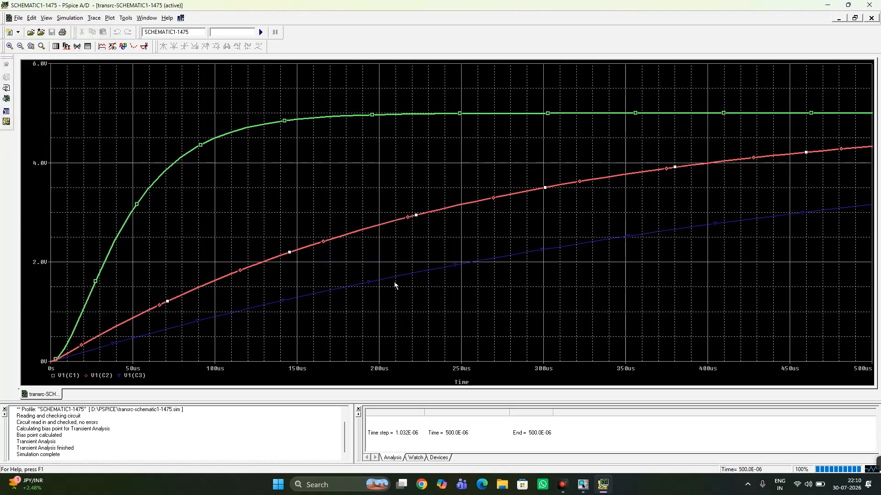
Step: Thicken the blue V1(C3) trace by choosing a heavier line width in its trace properties
right_click(456, 269)
left_click(472, 279)
left_click(80, 79)
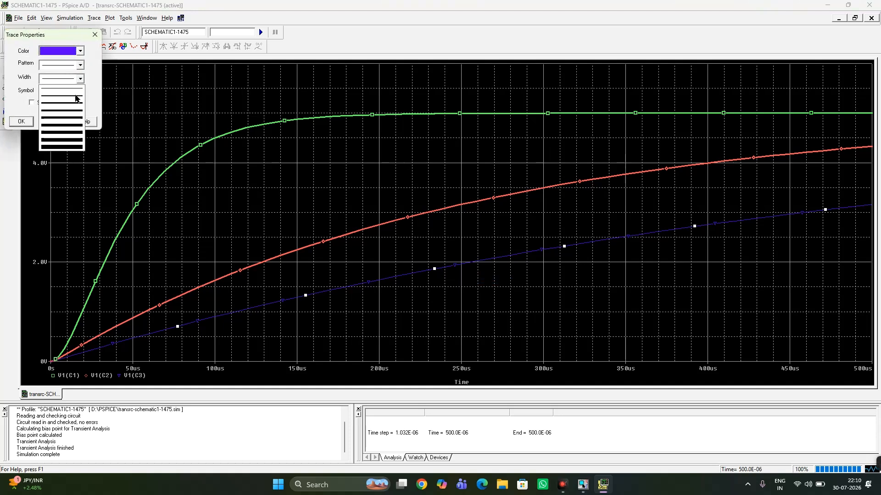
left_click(73, 113)
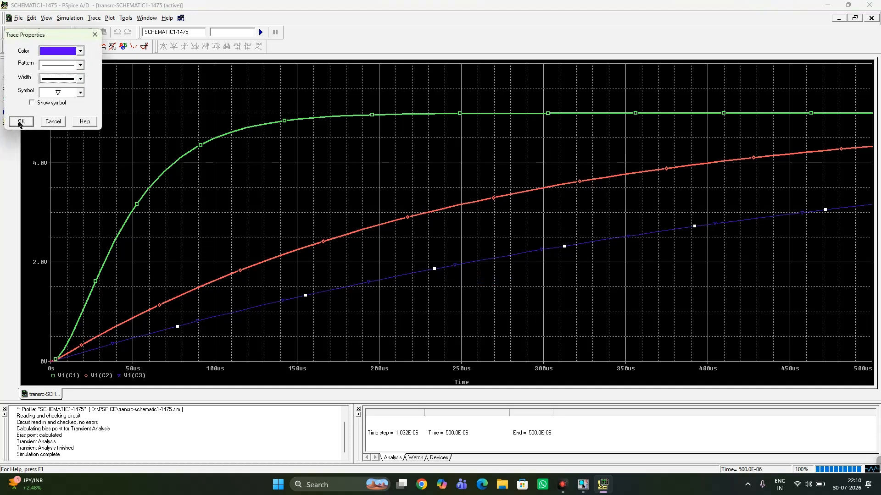
left_click(21, 121)
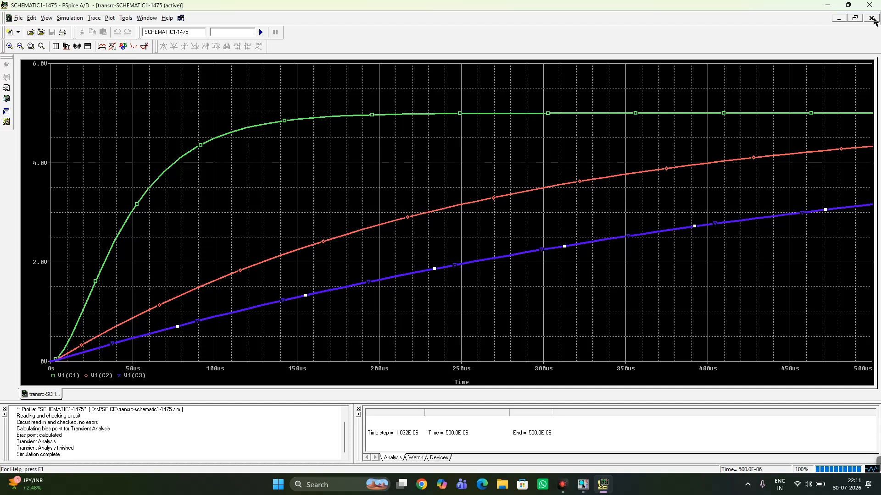
Step: Close the simulation plot program and create a blank Analog or Mixed A/D project named ACtrans in D:\PSPICE
left_click(872, 17)
left_click(869, 4)
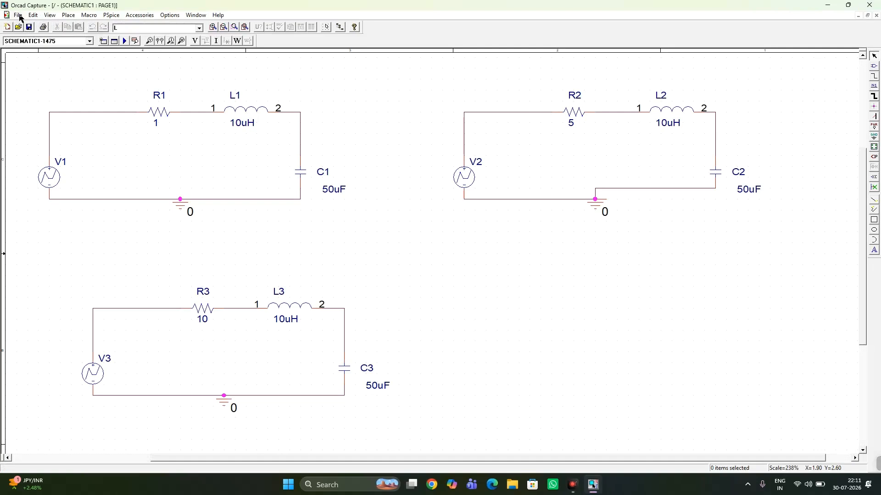
left_click(19, 16)
mouse_move(29, 28)
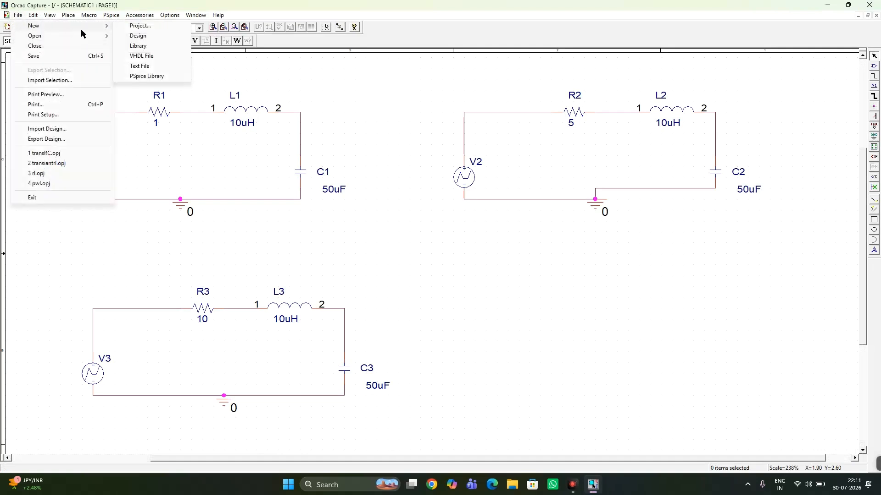
left_click(142, 28)
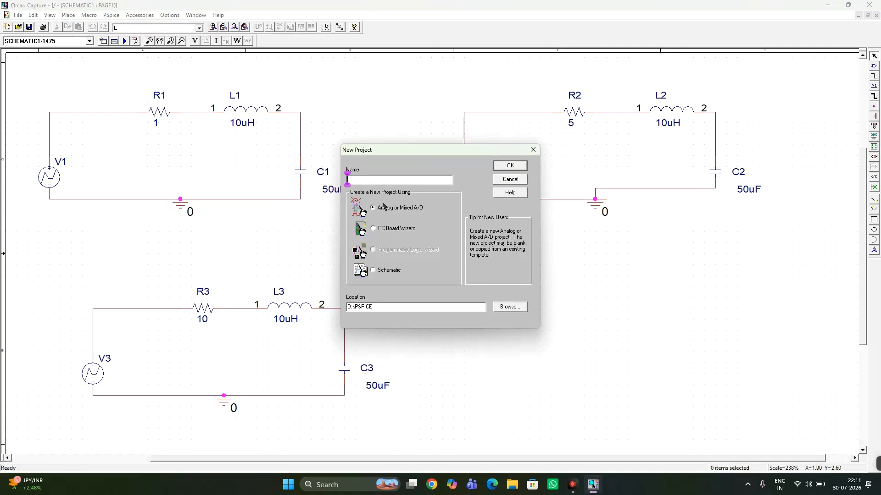
type("ACtrans")
left_click(508, 166)
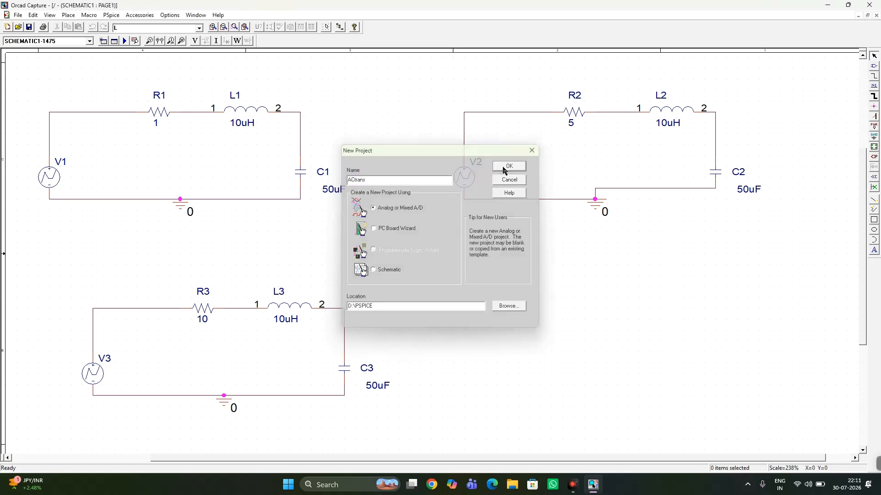
left_click(382, 258)
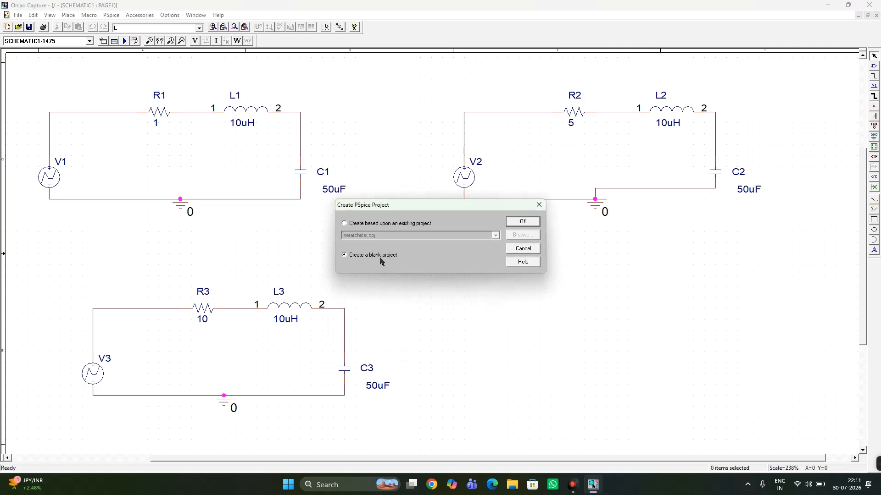
left_click(523, 222)
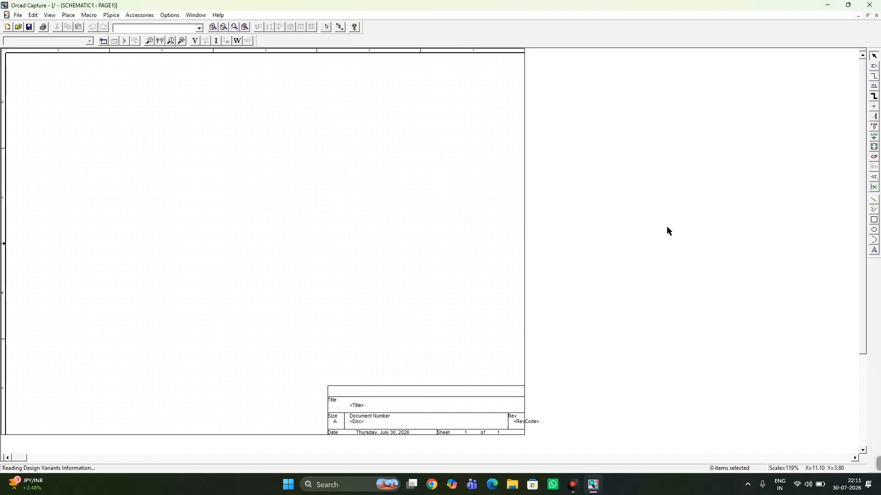
left_click(212, 27)
left_click(828, 4)
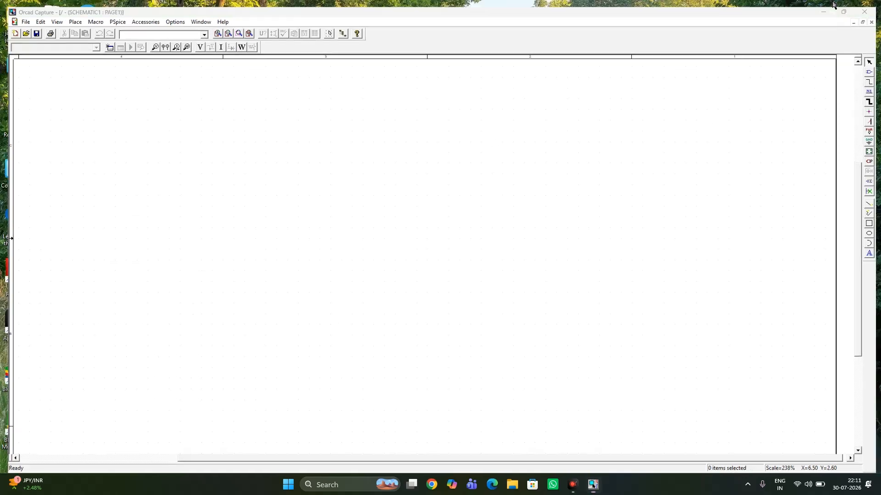
left_click(593, 484)
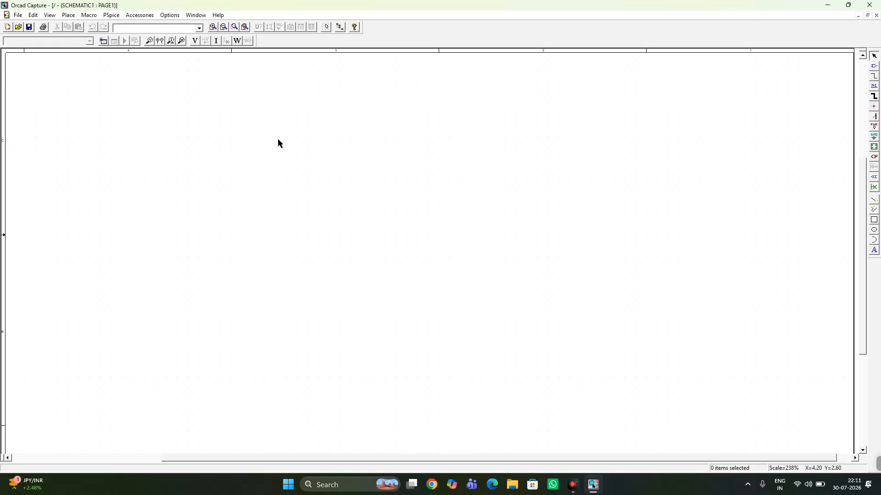
Step: Place one VSIN sinusoidal voltage source from the SOURCE library in the left part of the blank schematic page
left_click(873, 65)
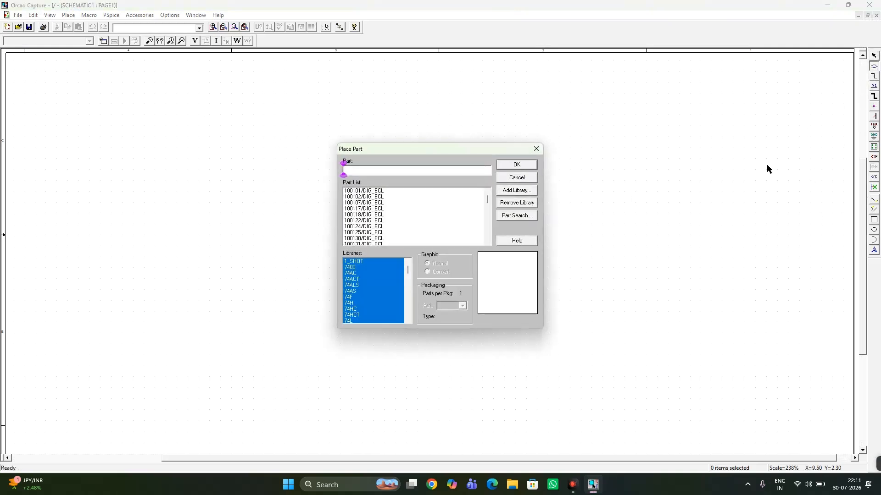
left_click(359, 291)
scroll(359, 291, "down", 5)
scroll(360, 292, "down", 4)
scroll(361, 312, "down", 4)
scroll(361, 313, "down", 6)
scroll(361, 311, "down", 1)
left_click(363, 285)
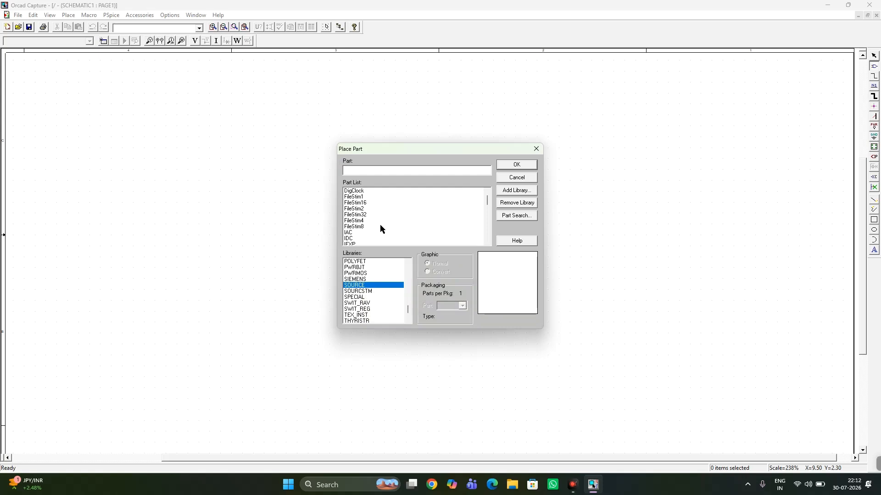
scroll(380, 226, "down", 10)
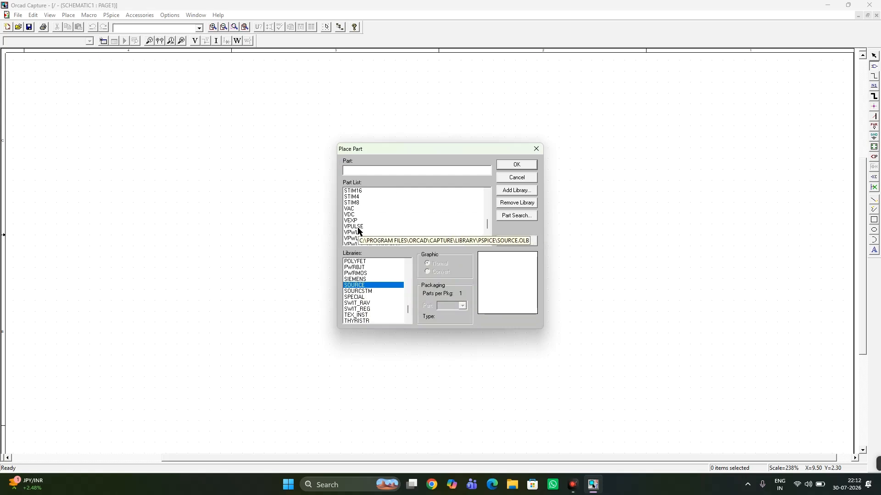
scroll(358, 231, "down", 3)
left_click(353, 233)
left_click(520, 166)
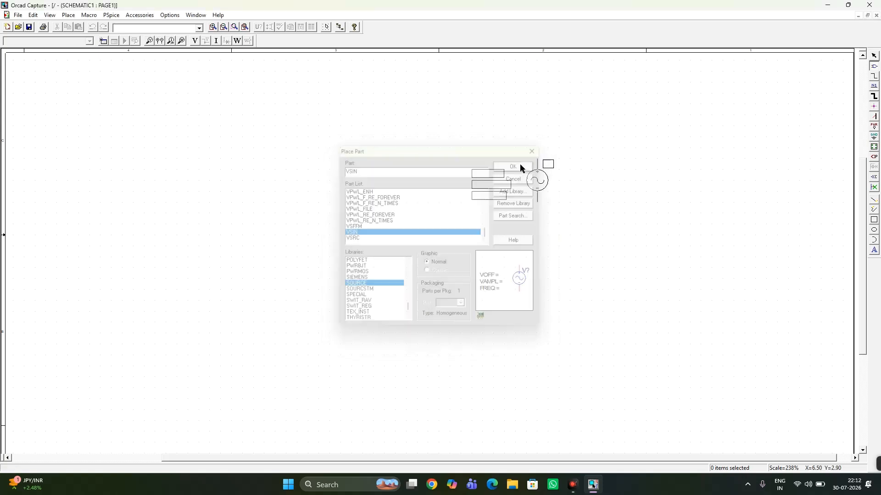
left_click(153, 191)
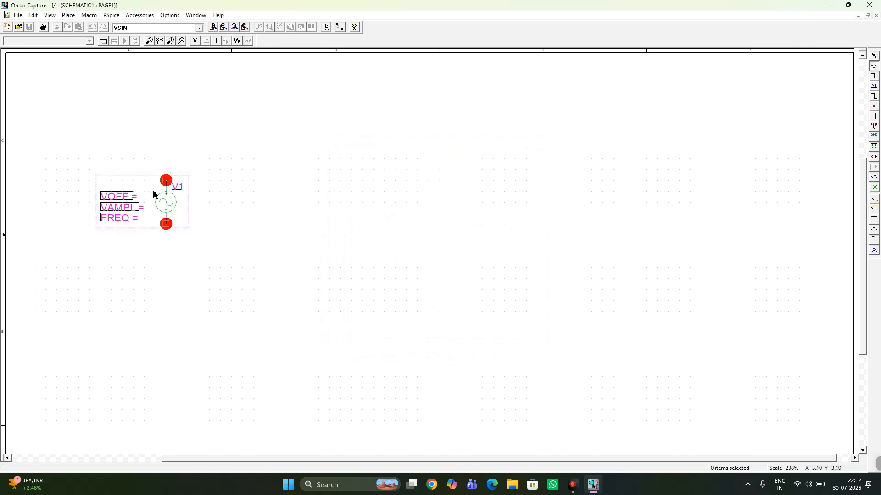
key("Escape")
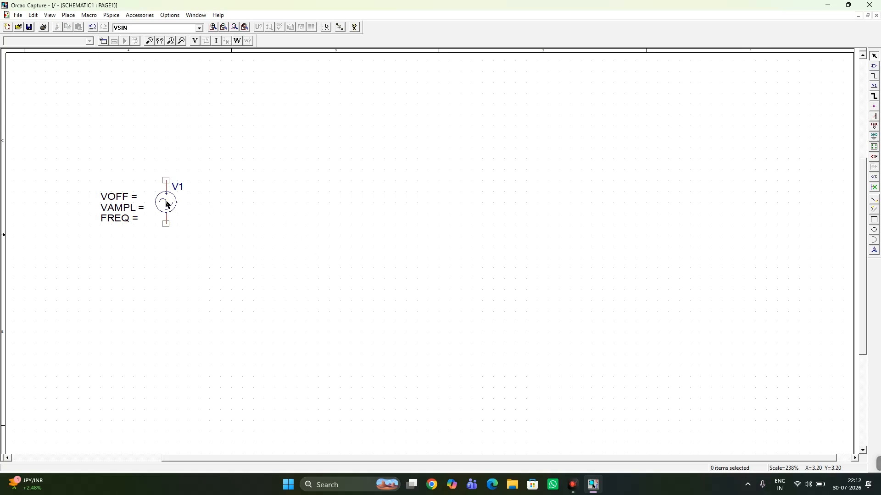
Step: Place one resistor R from the ANALOG library above and to the right of the sinusoidal source V1
left_click(874, 66)
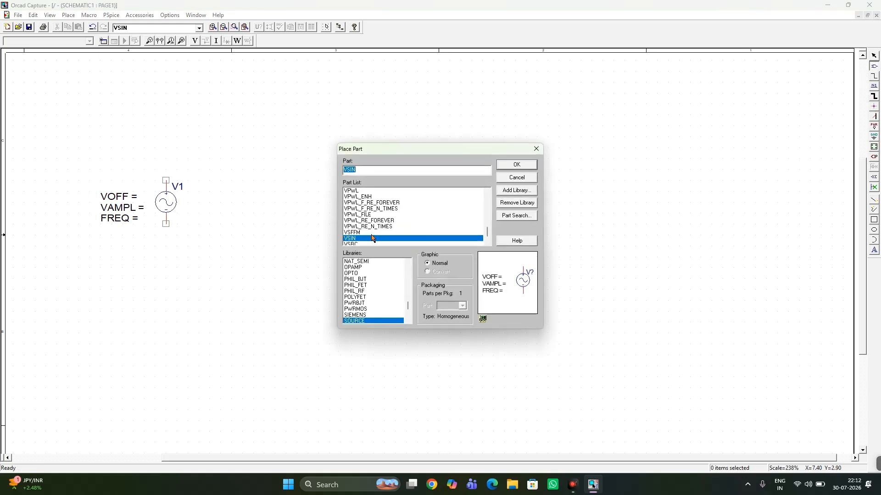
scroll(359, 277, "down", 2)
scroll(359, 278, "up", 10)
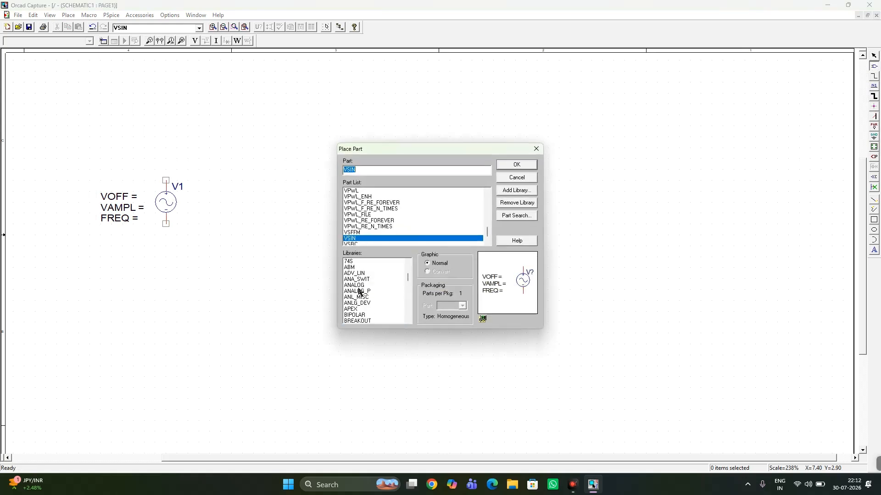
left_click(355, 285)
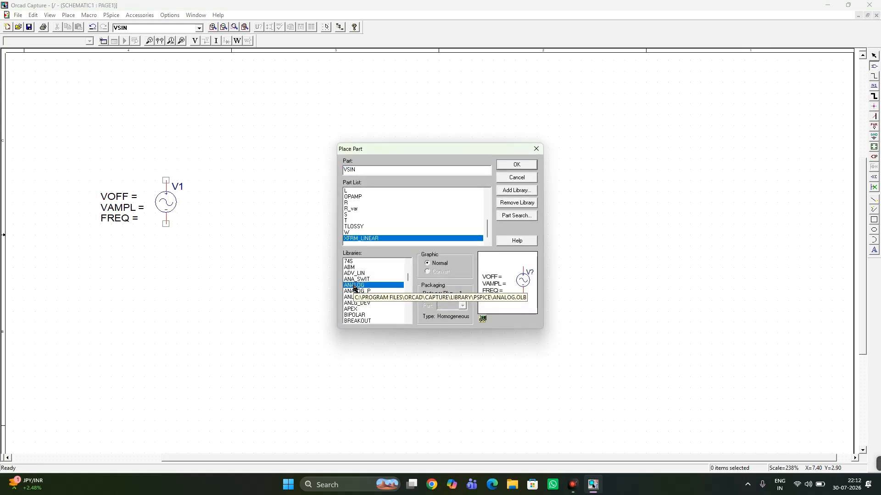
scroll(360, 233, "down", 4)
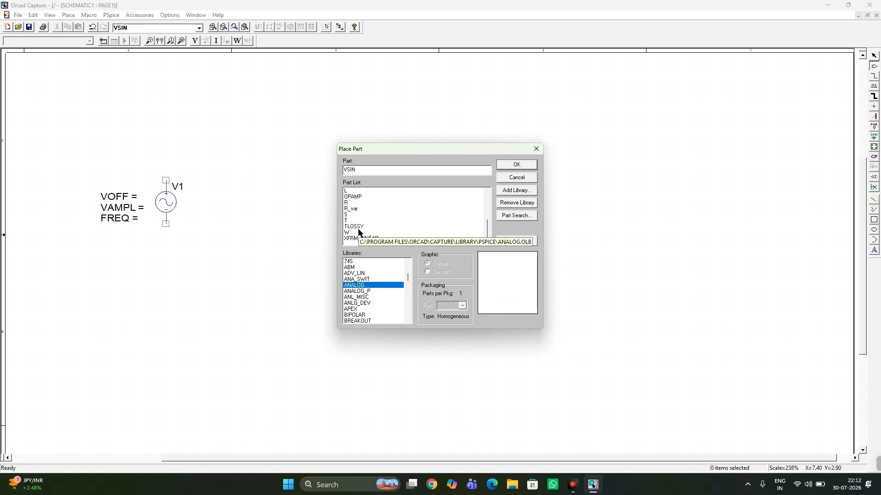
left_click(347, 203)
left_click(516, 164)
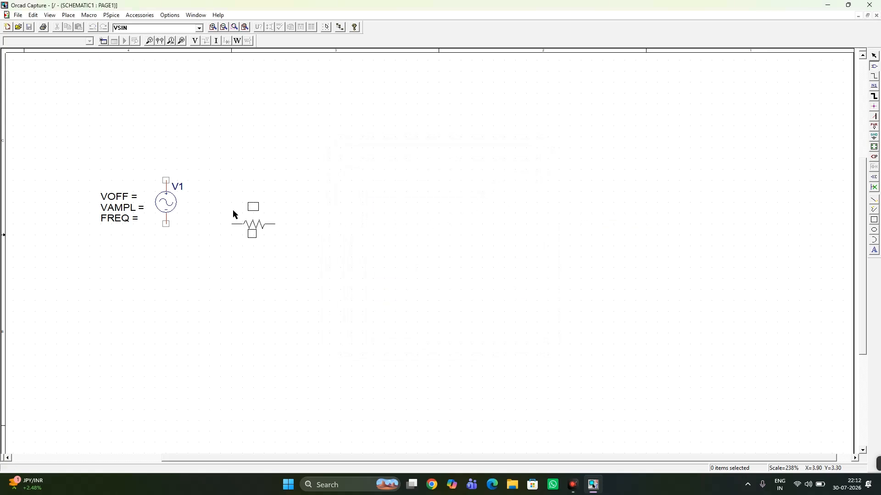
left_click(273, 150)
key("Escape")
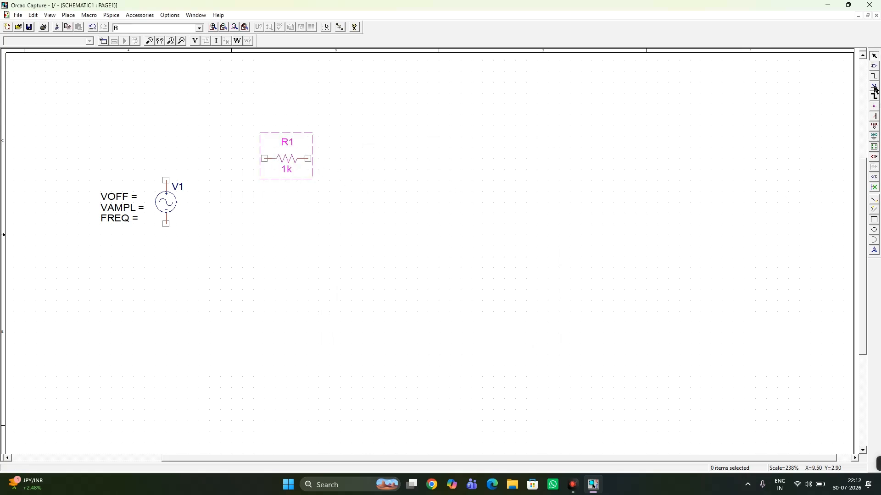
Step: Place one inductor L from the ANALOG library, rotated to vertical, to the right of resistor R1
left_click(874, 65)
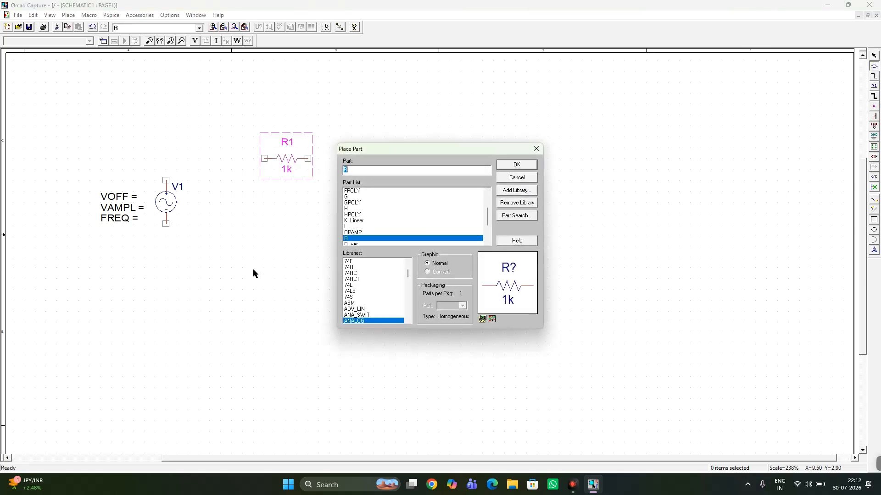
left_click(354, 227)
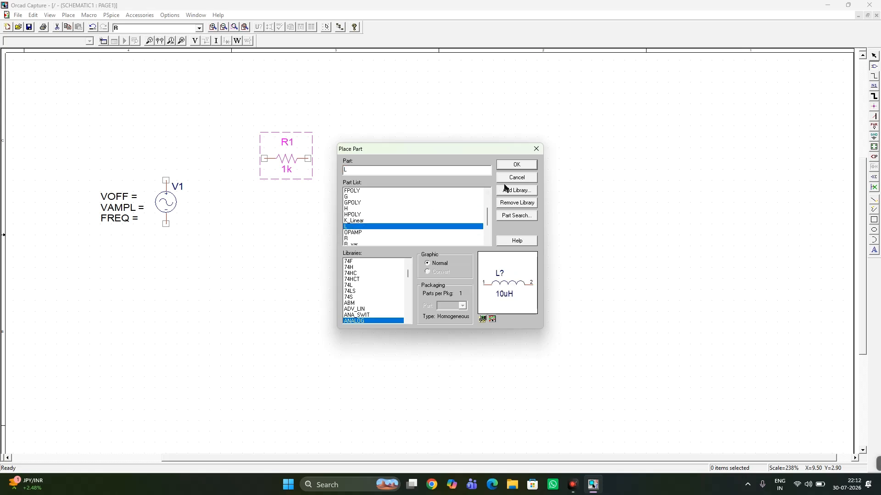
left_click(517, 165)
key("r")
key("r")
key("r")
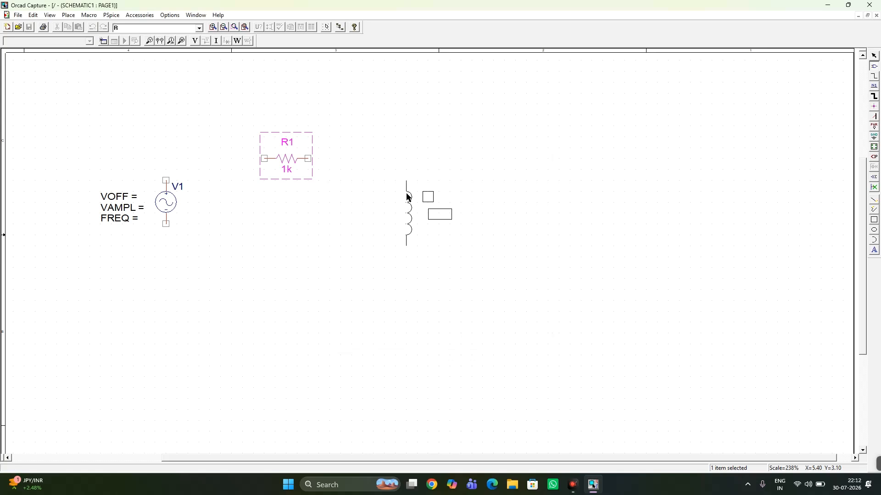
left_click(407, 198)
key("Escape")
left_click(436, 303)
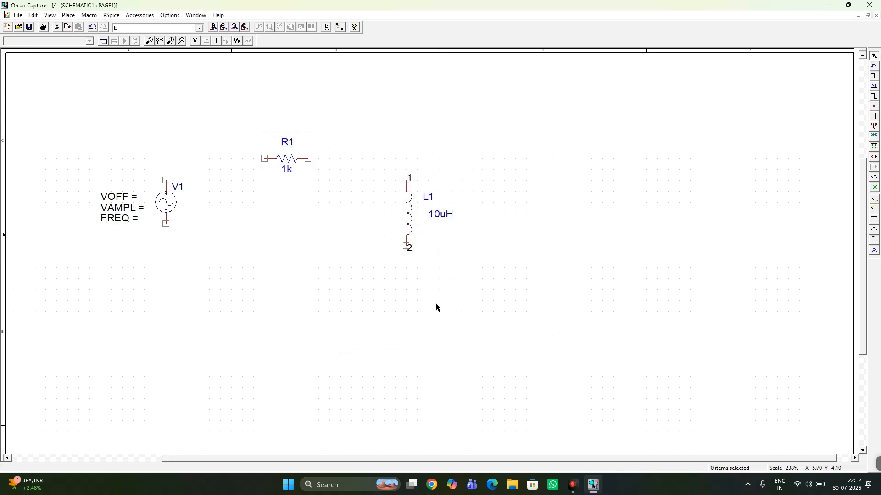
Step: Wire V1, R1 and L1 into a closed series loop, returning from the inductor's lower pin to the source's lower pin
left_click(873, 76)
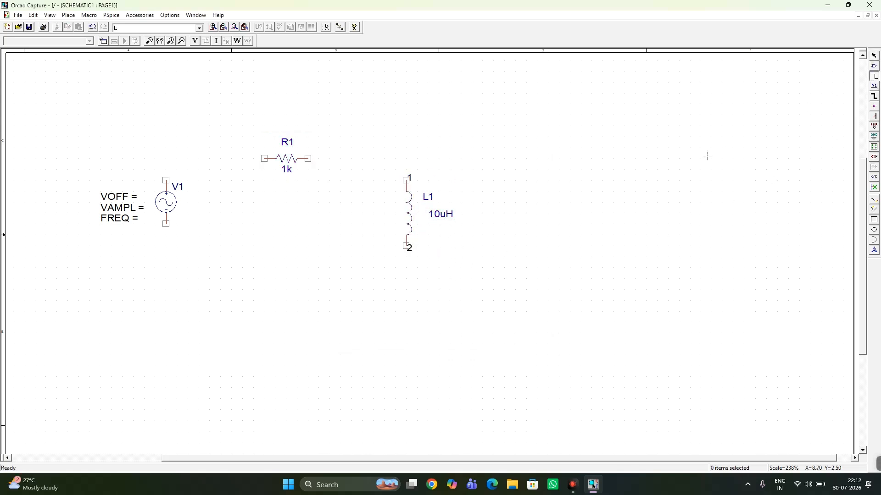
left_click(166, 180)
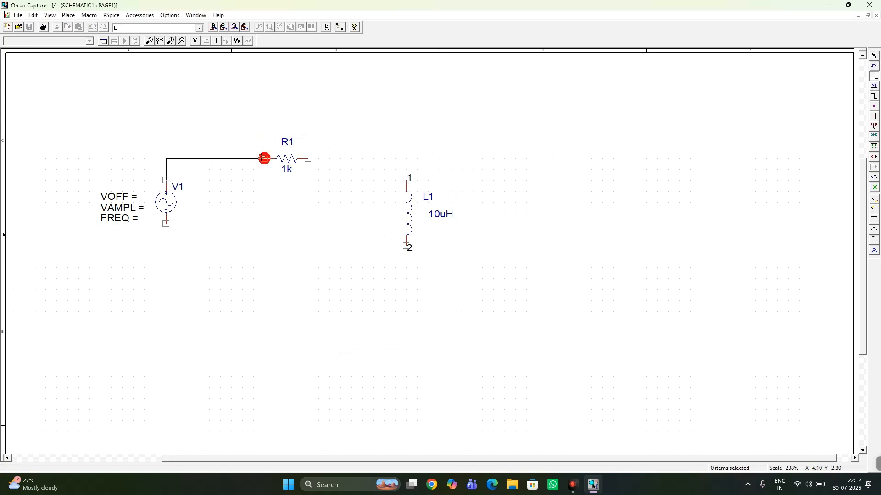
left_click(264, 158)
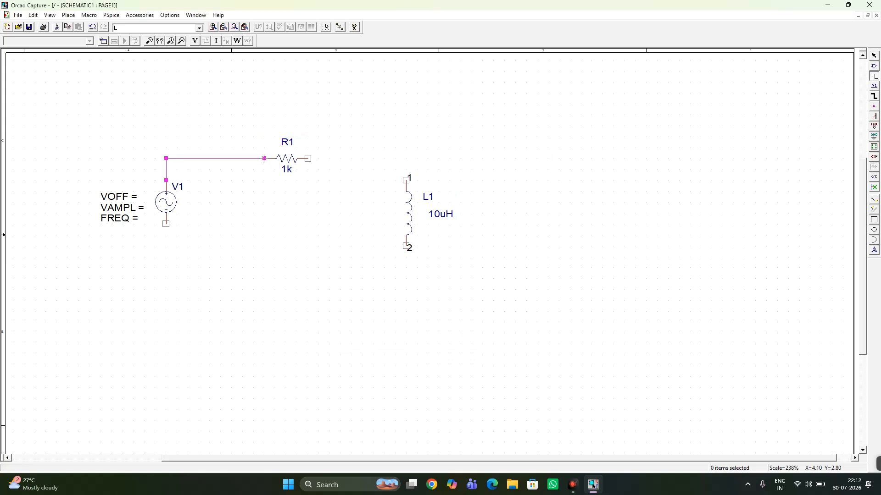
left_click(307, 158)
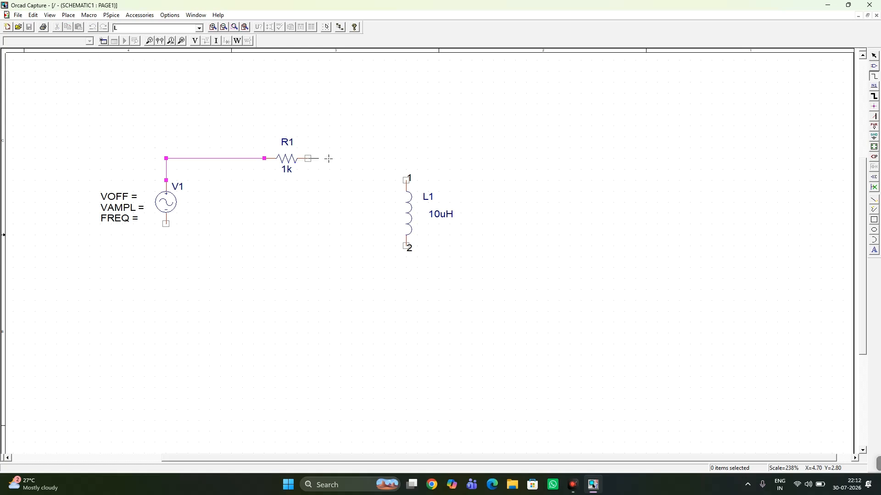
left_click(406, 180)
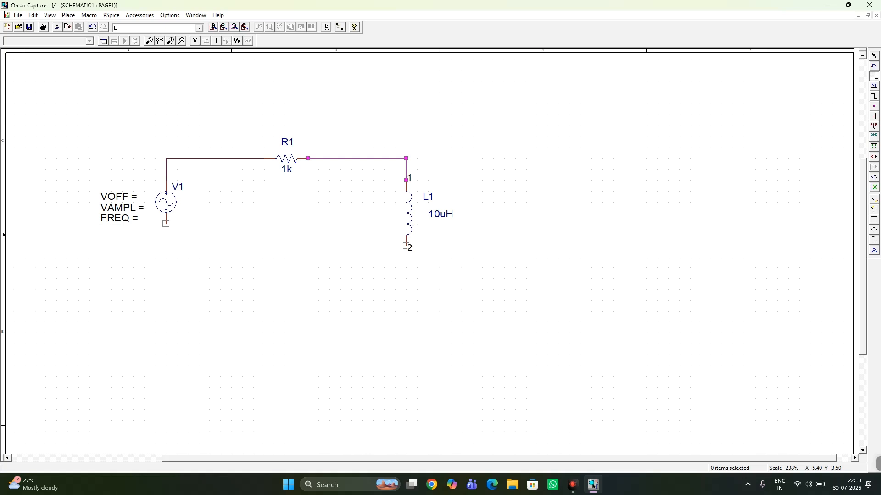
left_click(405, 246)
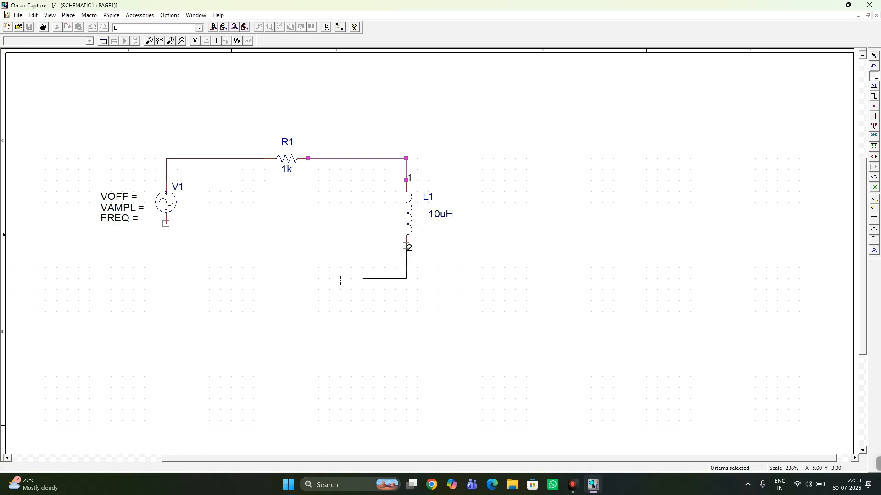
left_click(166, 225)
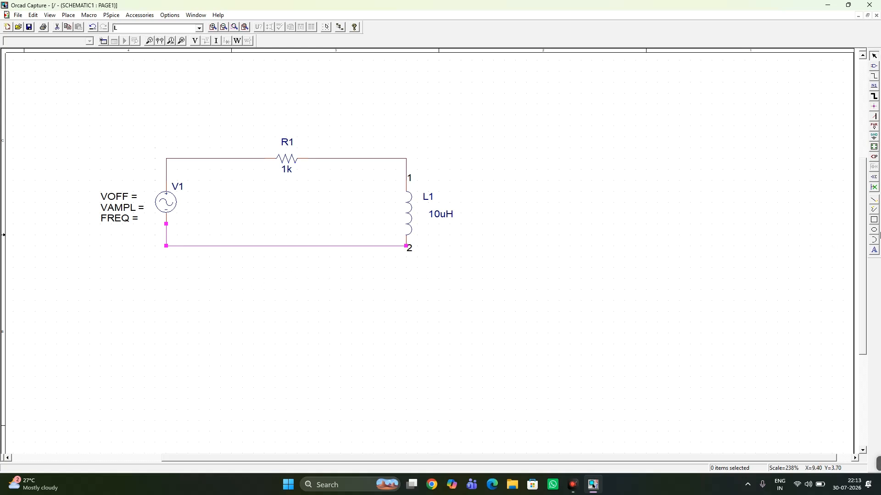
Step: Place the 0/SOURCE ground symbol on the bottom wire of the loop between V1 and L1
left_click(874, 137)
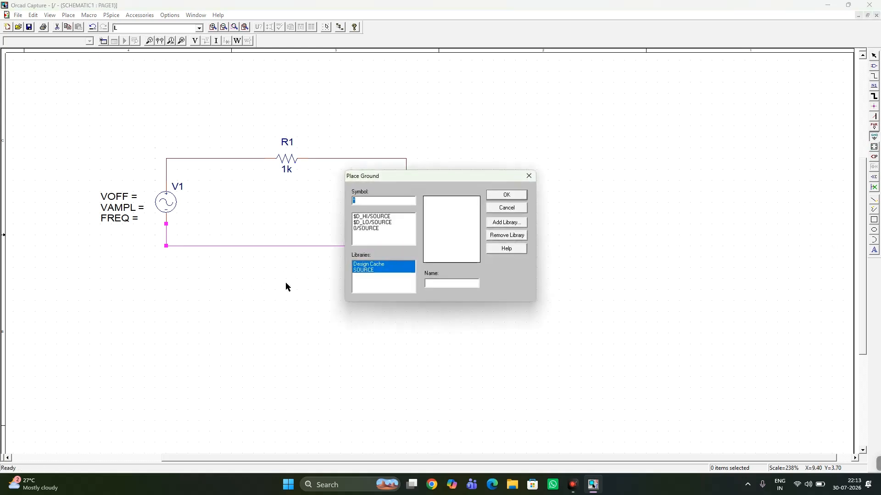
left_click(366, 228)
left_click(505, 196)
left_click(279, 260)
key("Escape")
left_click(216, 327)
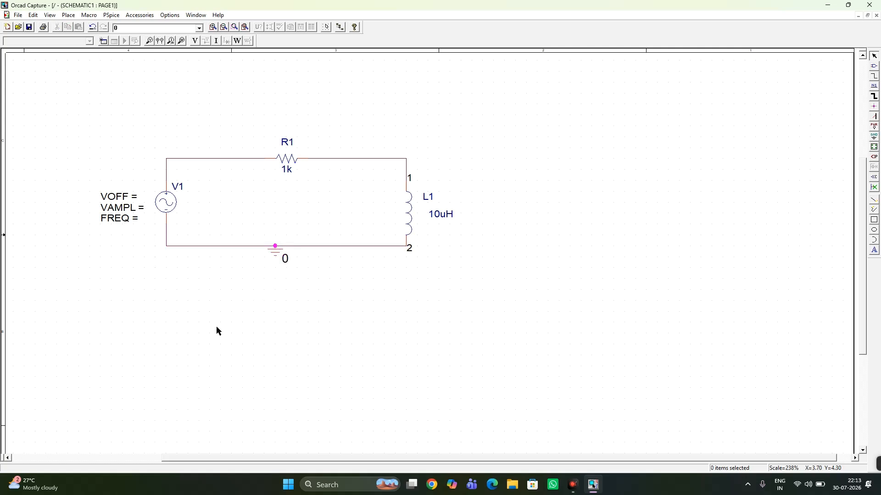
Step: Set the sinusoidal source V1 to VOFF 0, VAMPL 100 and FREQ 50
double_click(120, 199)
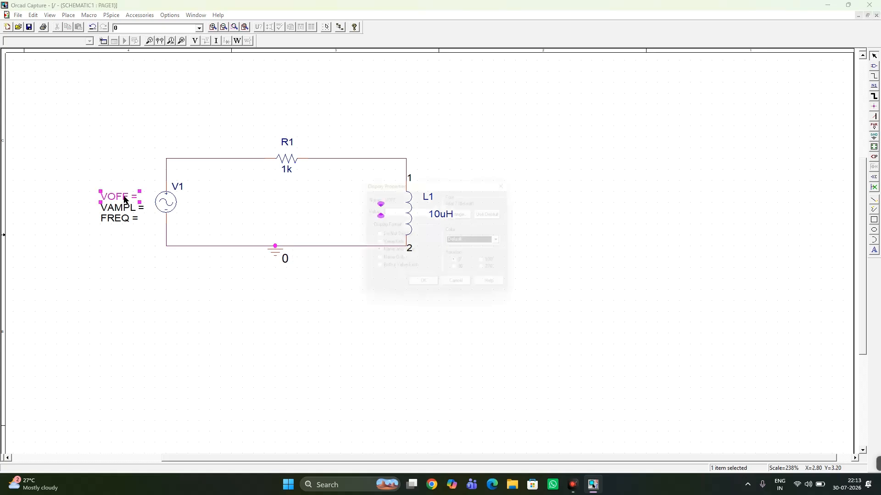
type("0")
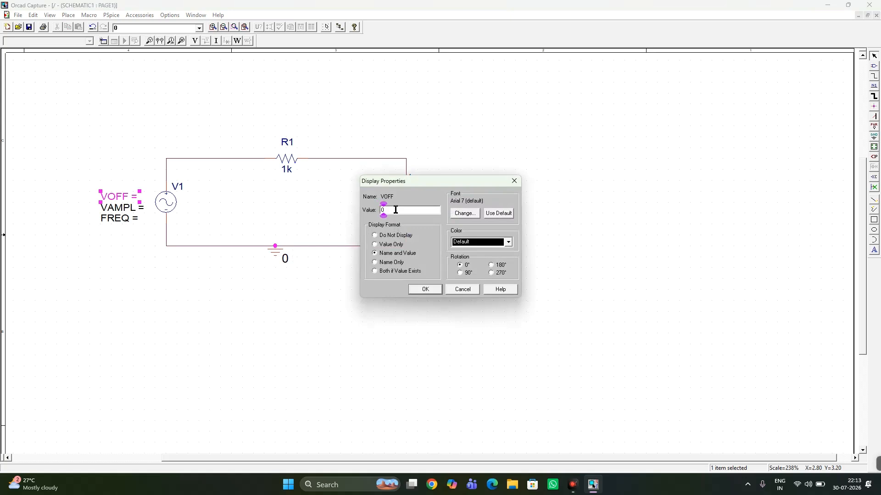
left_click(414, 289)
left_click(121, 208)
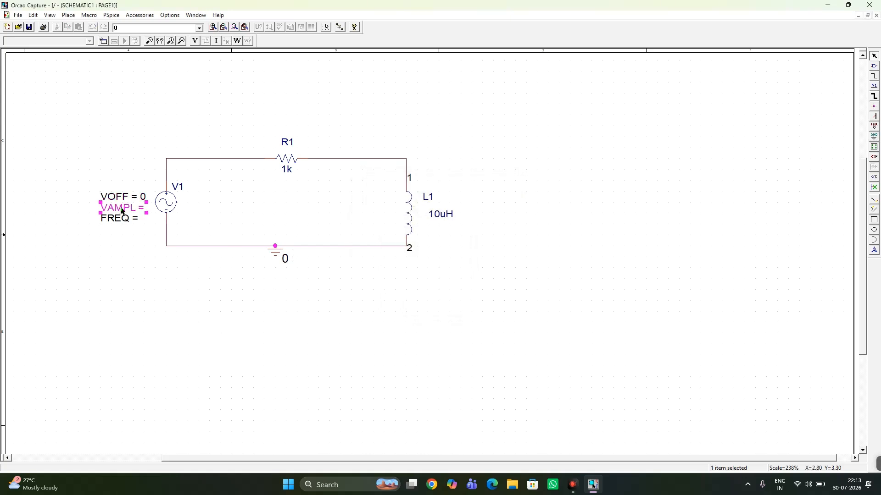
double_click(121, 208)
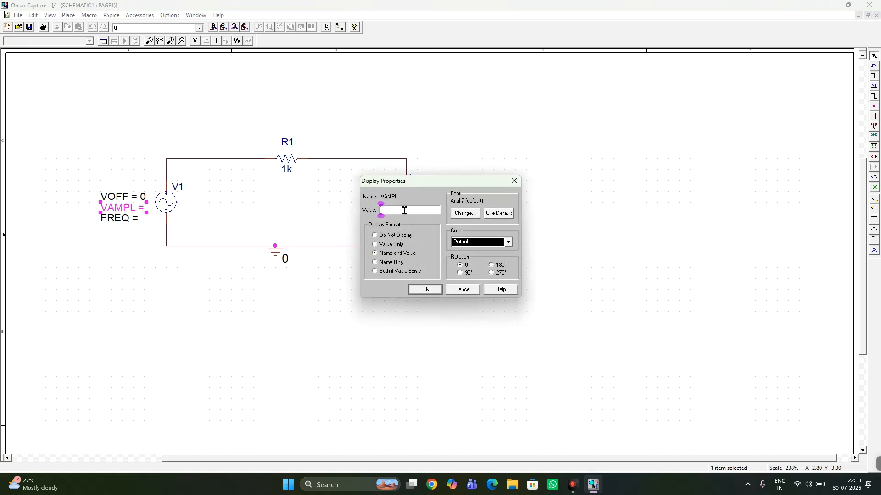
type("100")
left_click(425, 289)
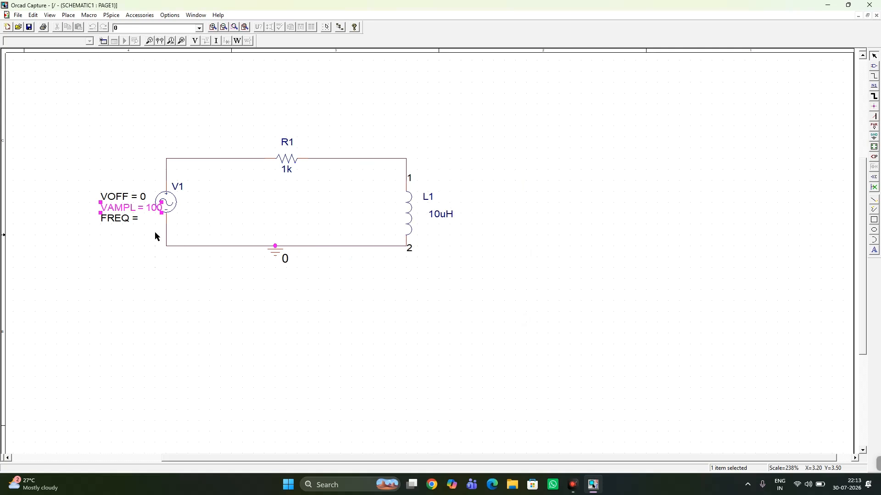
double_click(135, 220)
type("50")
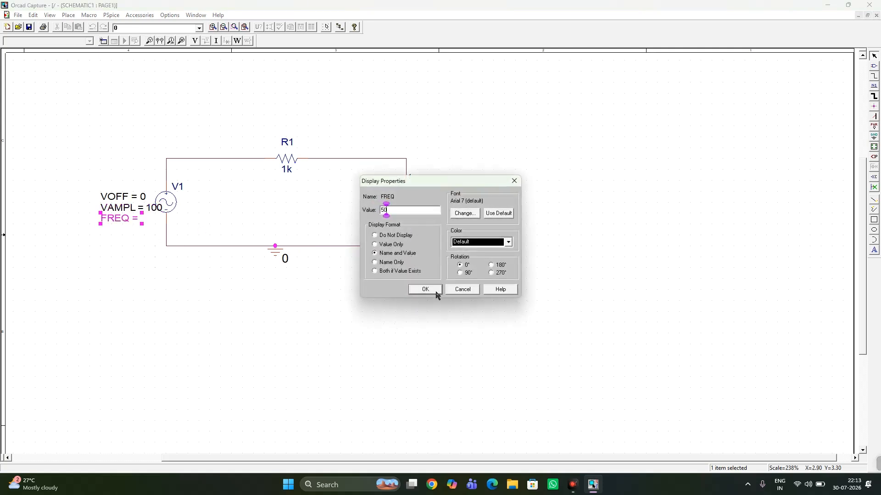
left_click(425, 289)
Step: Set resistor R1's value to 1 and inductor L1's value to 10mH
double_click(288, 171)
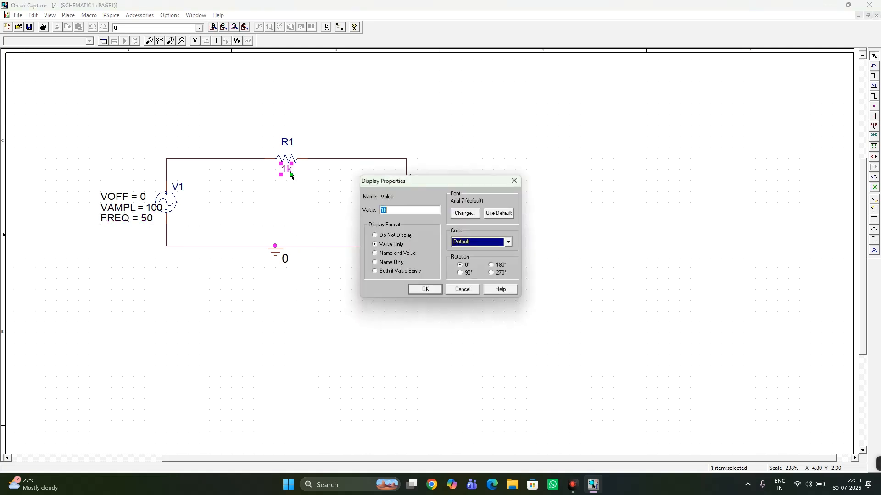
type("10mH")
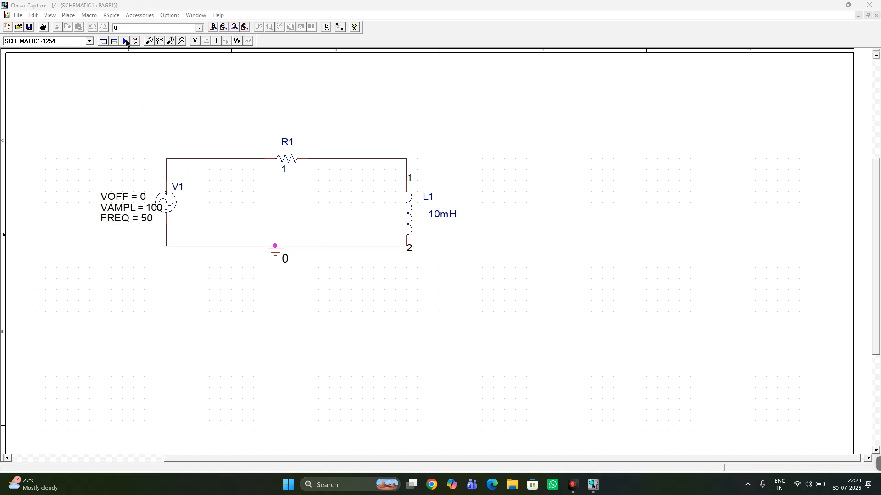
Step: Accept a Time Domain (Transient) analysis with a run time of 40m in the 1254 simulation profile
left_click(110, 15)
left_click(131, 39)
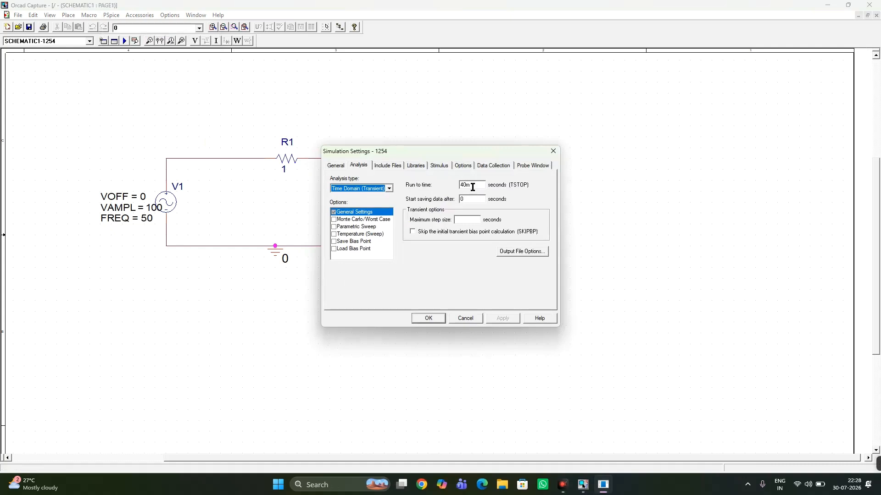
left_click(429, 318)
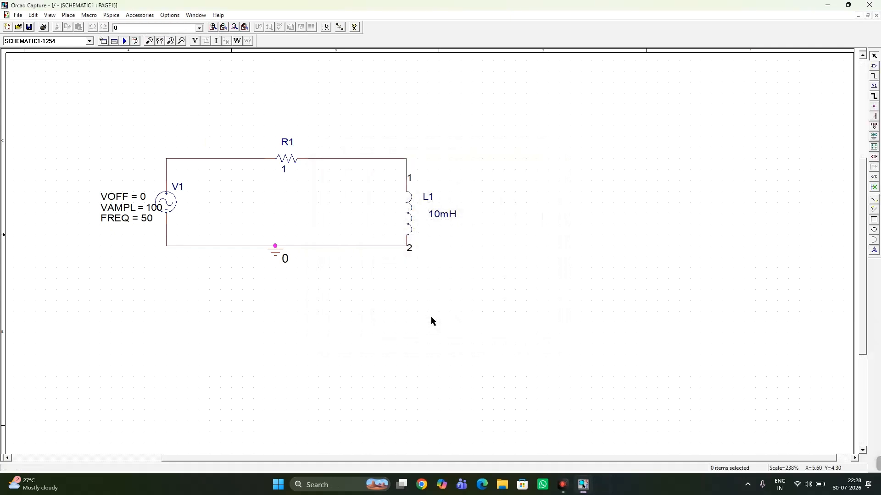
Step: Run the transient simulation and plot the source voltage trace V1(V1) in its results
left_click(124, 41)
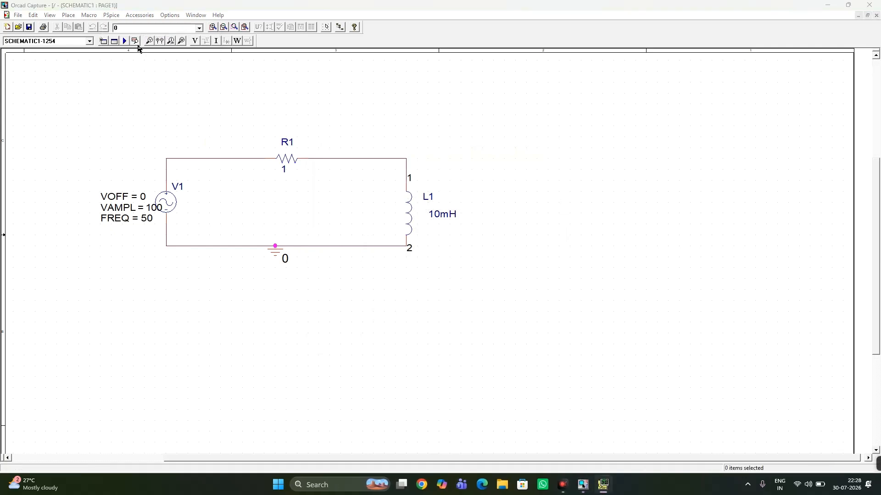
left_click(135, 43)
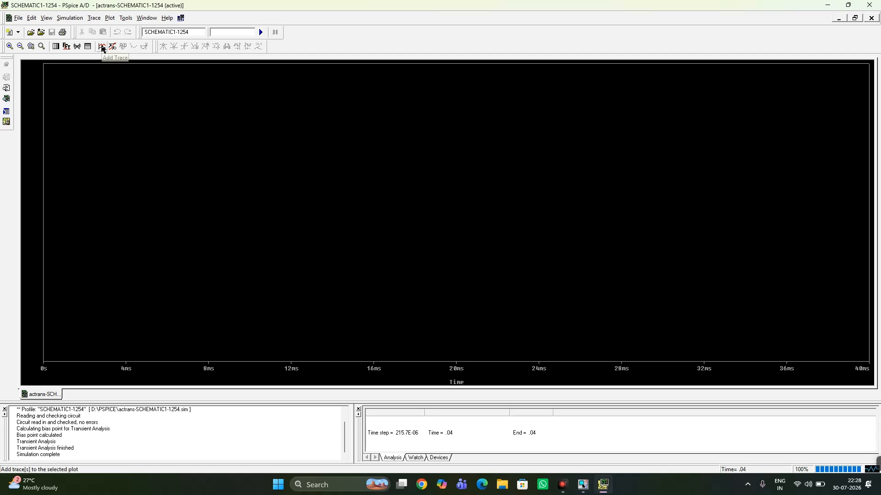
left_click(102, 48)
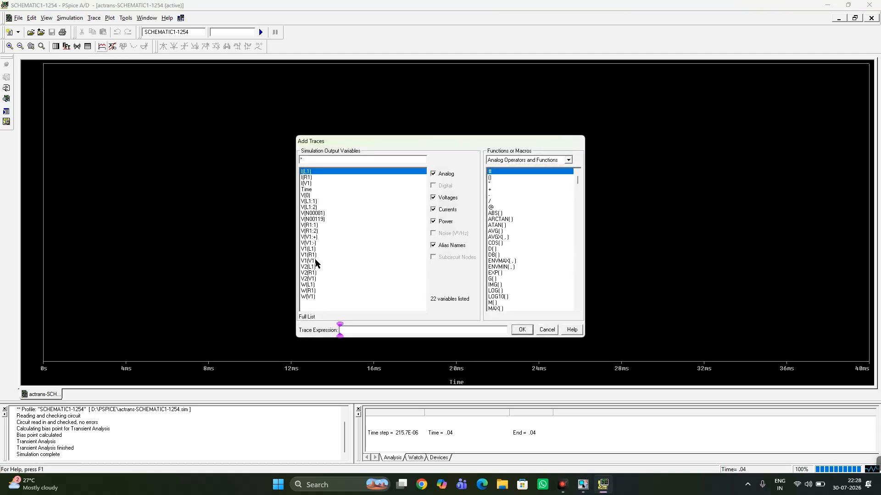
left_click(315, 261)
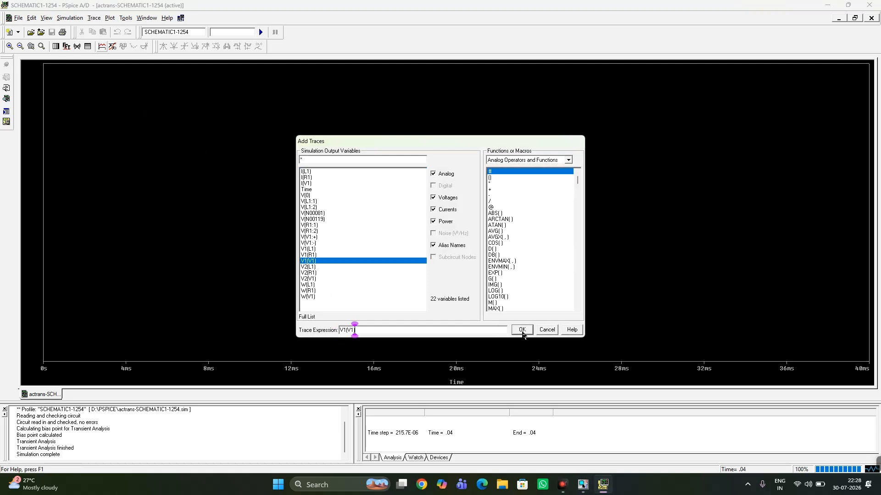
left_click(521, 330)
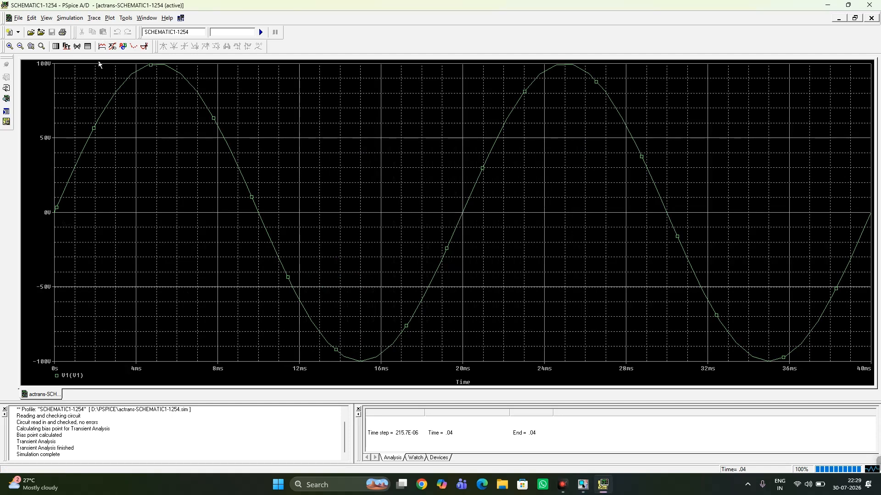
Step: Add the inductor voltage trace V1(L1) and the resistor current trace I(R1) to the transient plot
left_click(102, 46)
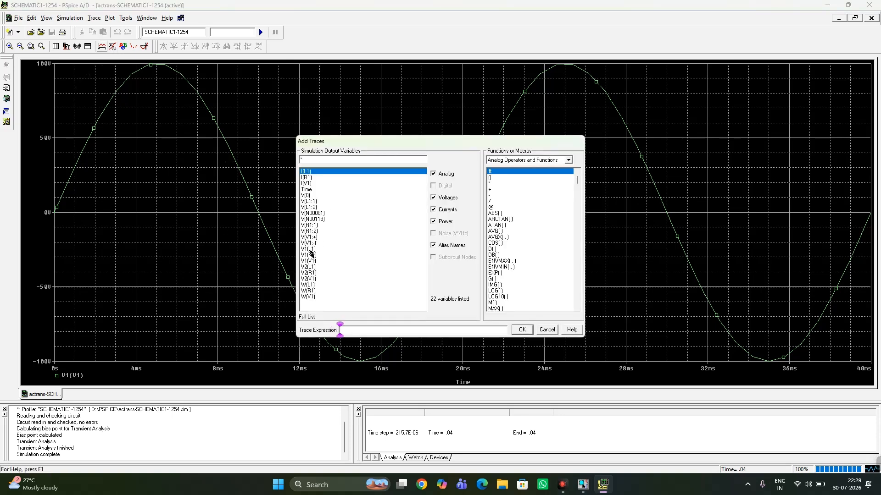
left_click(310, 251)
left_click(522, 329)
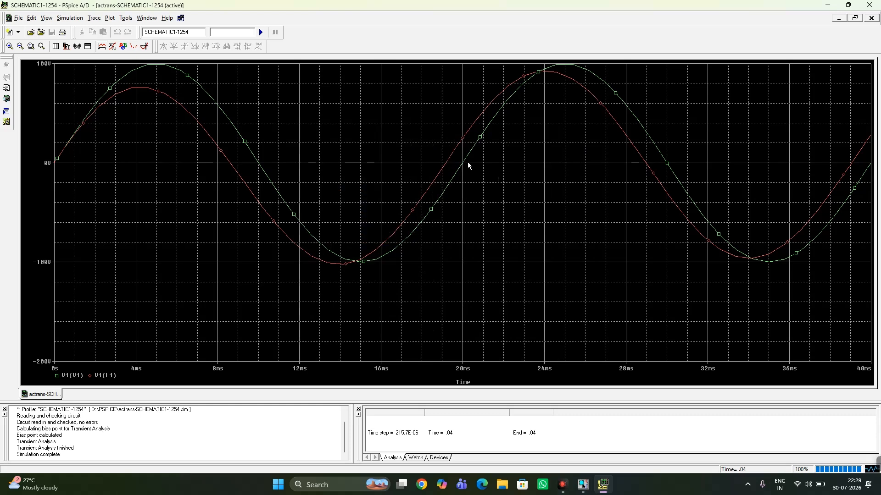
left_click(106, 47)
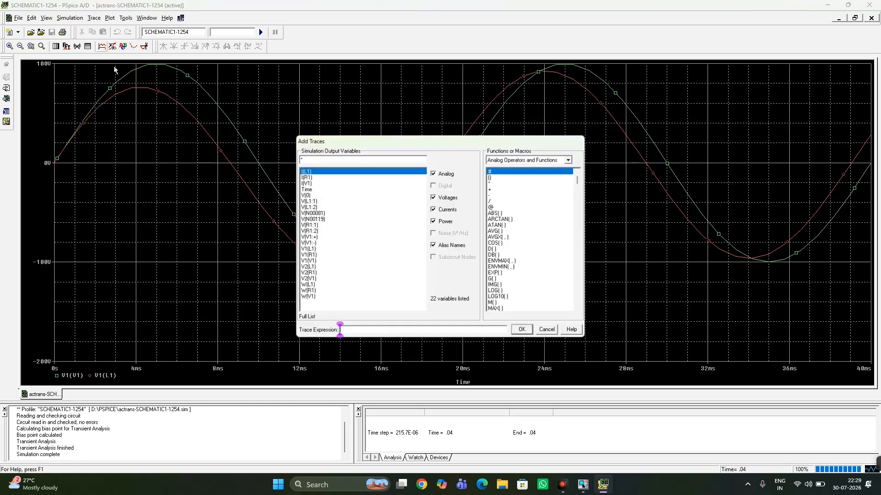
left_click(305, 178)
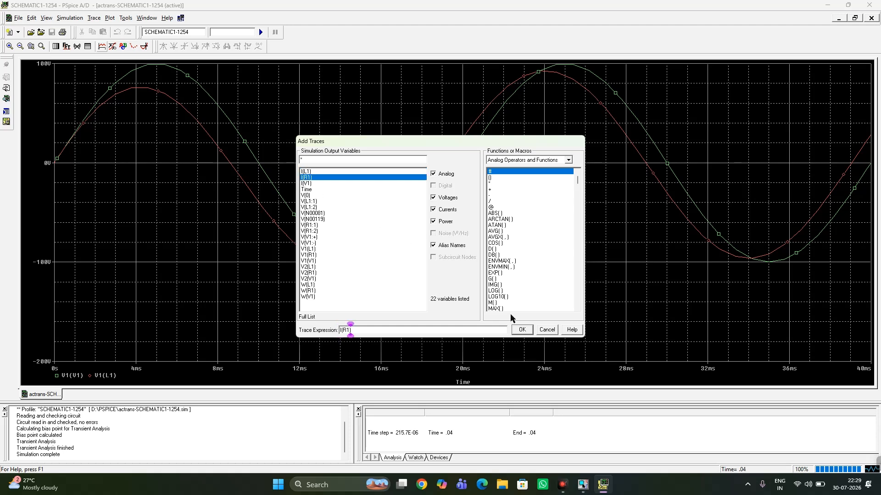
left_click(521, 329)
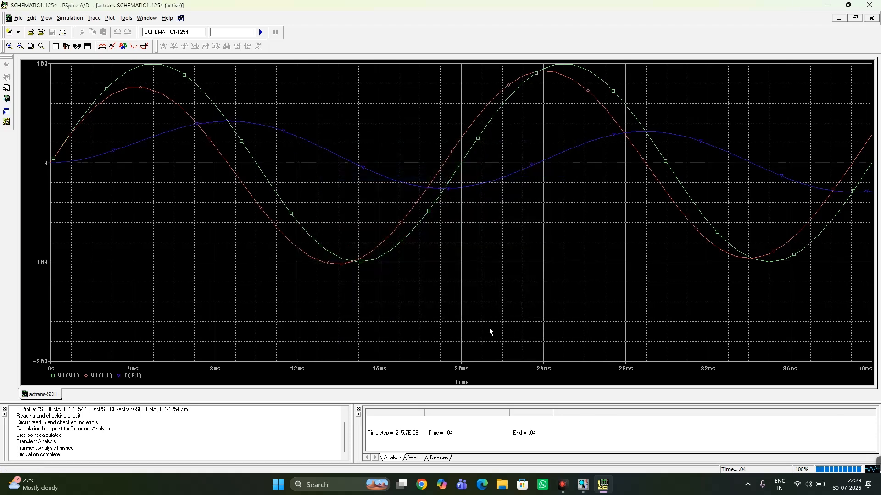
Step: Thicken the source voltage trace V1(V1) to the fourth line width
left_click(185, 77)
right_click(185, 77)
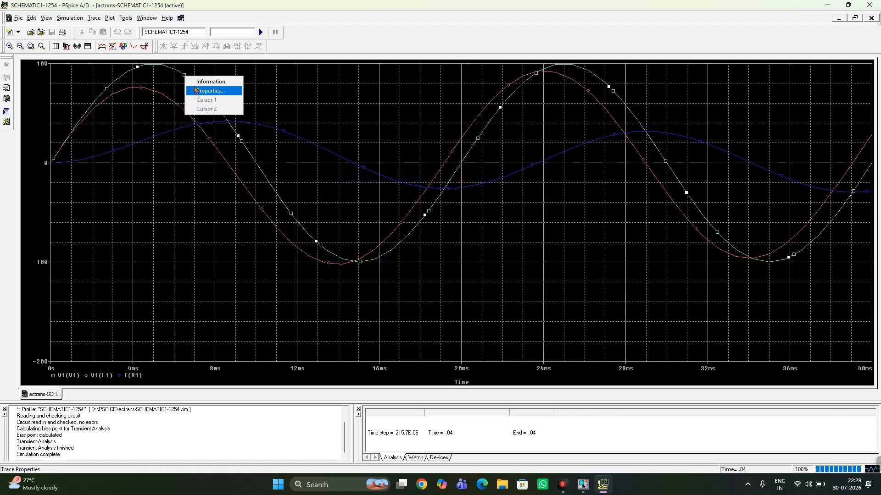
left_click(206, 91)
left_click(81, 78)
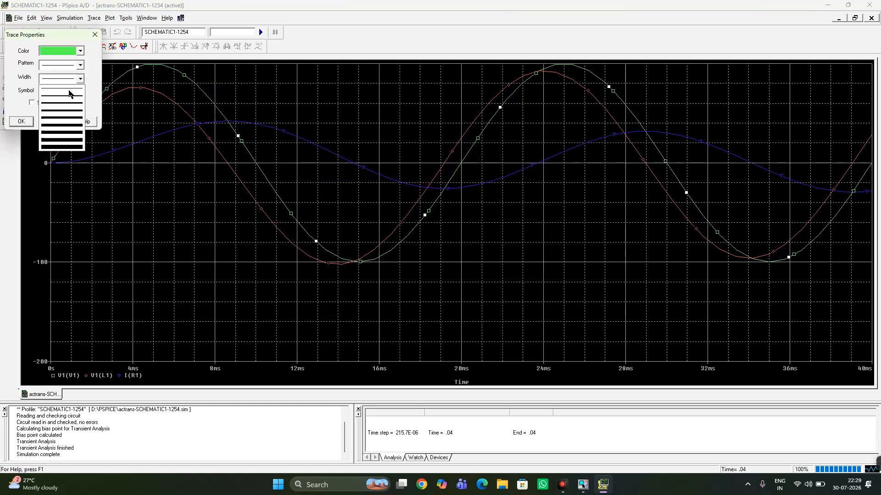
left_click(67, 113)
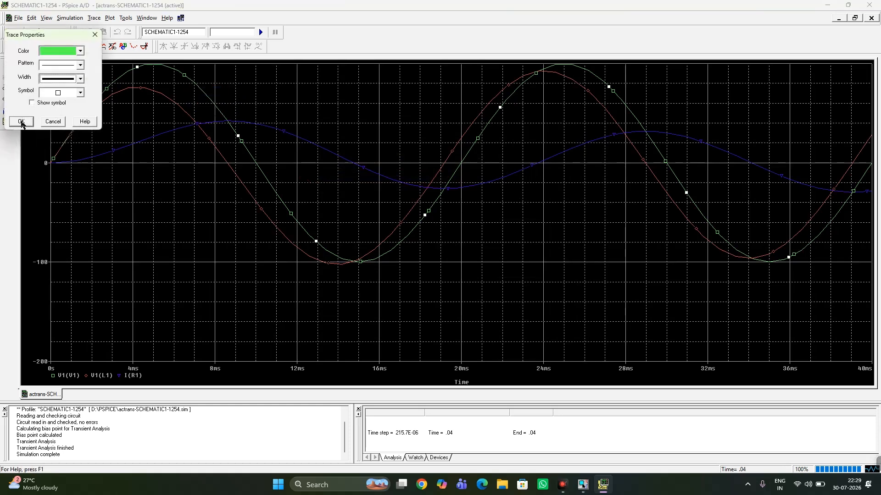
left_click(21, 121)
Step: Thicken the inductor voltage trace V1(L1) to the fourth line width
left_click(209, 139)
right_click(210, 138)
left_click(232, 154)
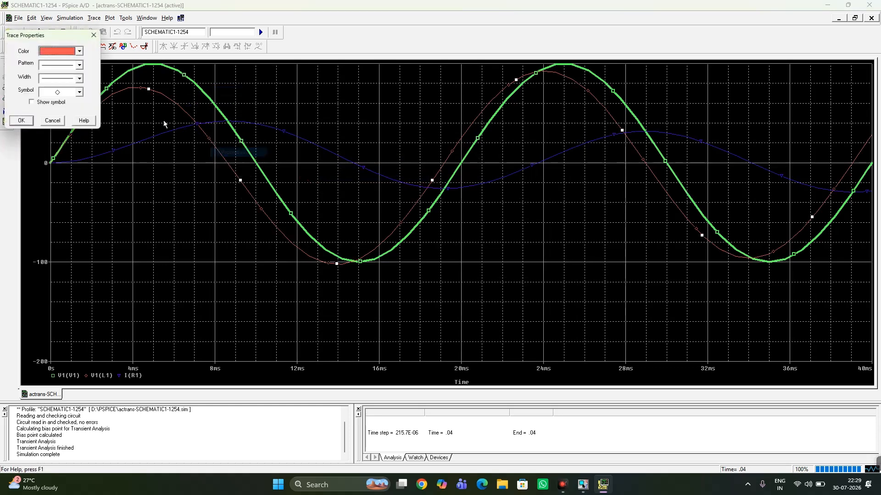
left_click(81, 79)
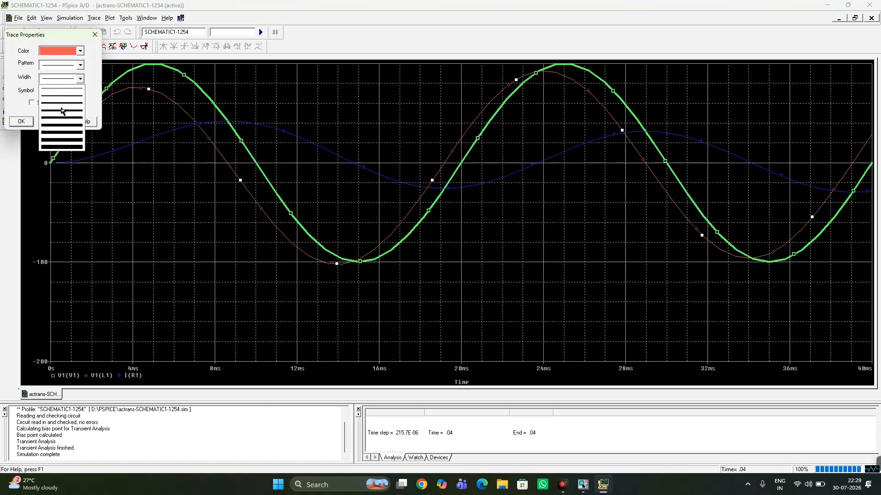
left_click(63, 113)
left_click(23, 121)
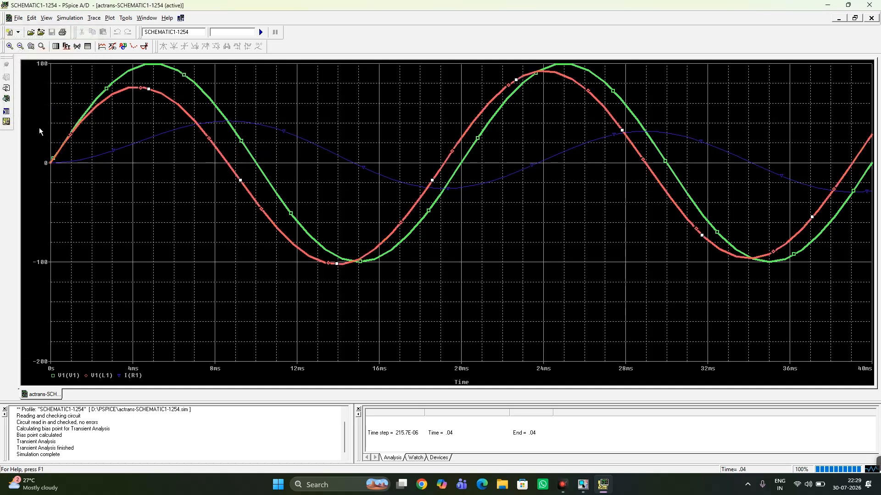
Step: Thicken the resistor current trace I(R1) to the third line width
right_click(140, 145)
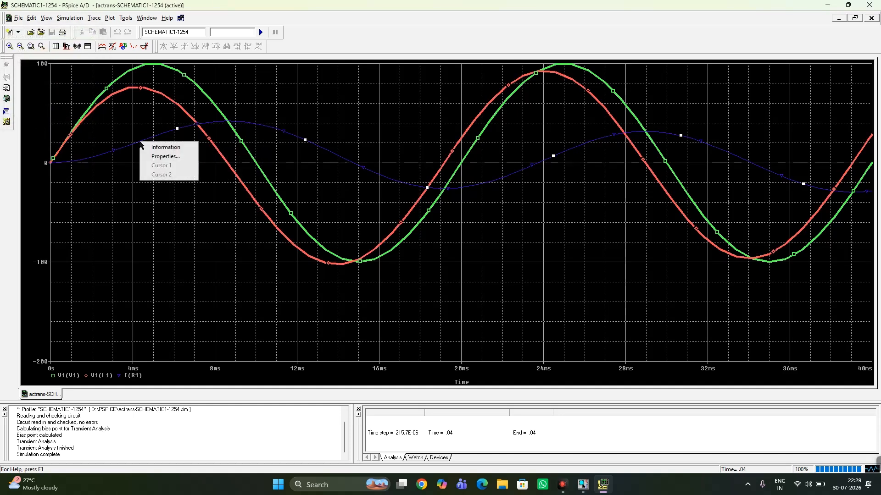
left_click(159, 157)
left_click(80, 80)
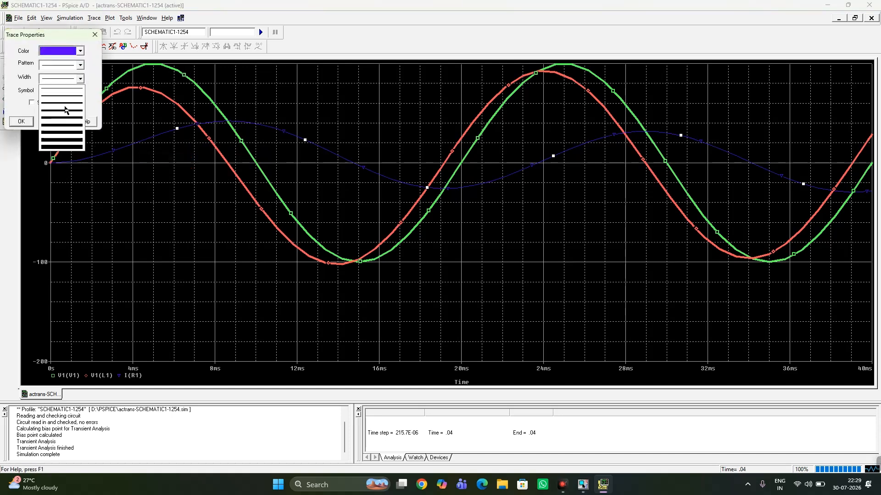
left_click(64, 106)
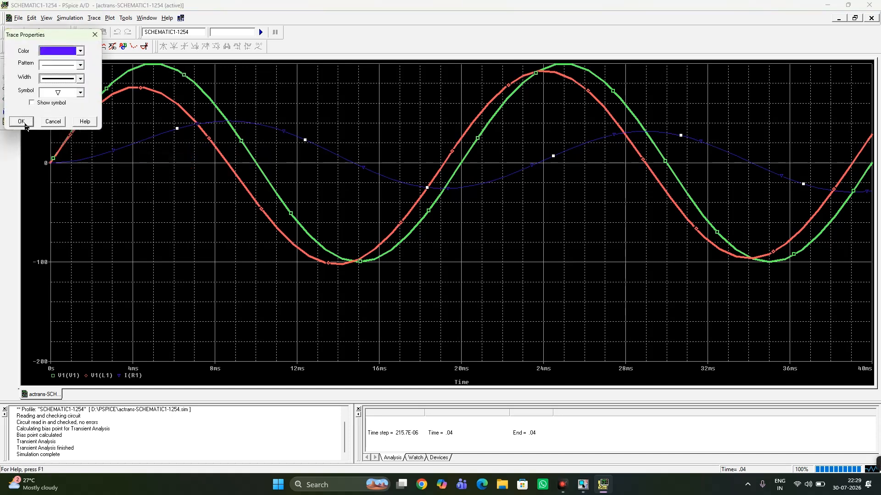
left_click(21, 121)
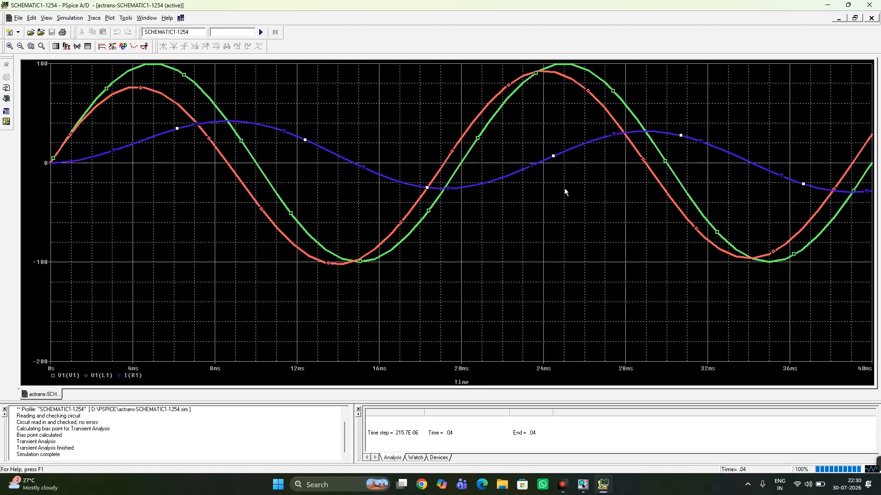
Step: Close the simulation results and move the whole RL circuit up and to the left on the schematic page
left_click(870, 5)
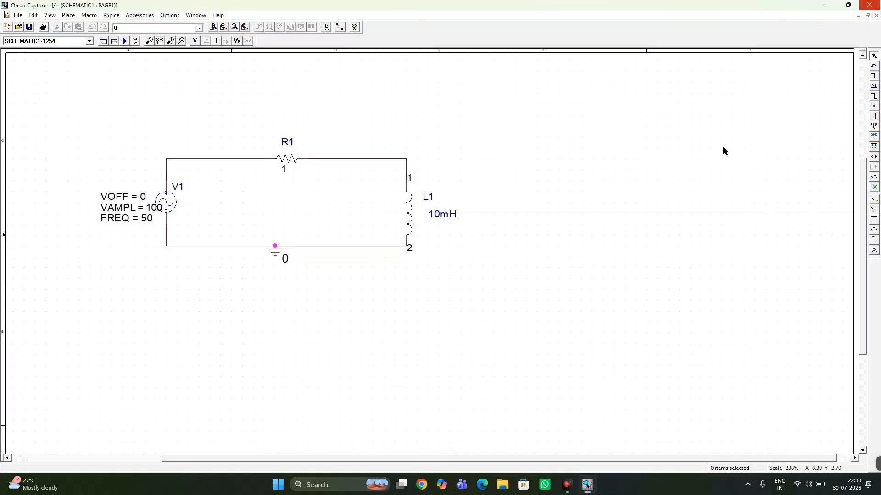
left_click_drag(61, 125, 452, 307)
left_click_drag(296, 159, 208, 94)
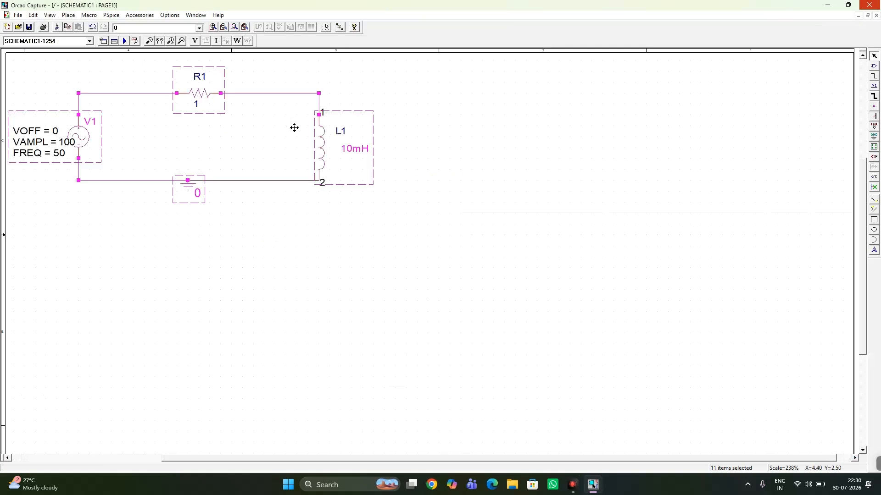
Step: Paste two copies of the RL circuit, one to the right of the original and one below it
left_click(445, 128)
key("ctrl+v")
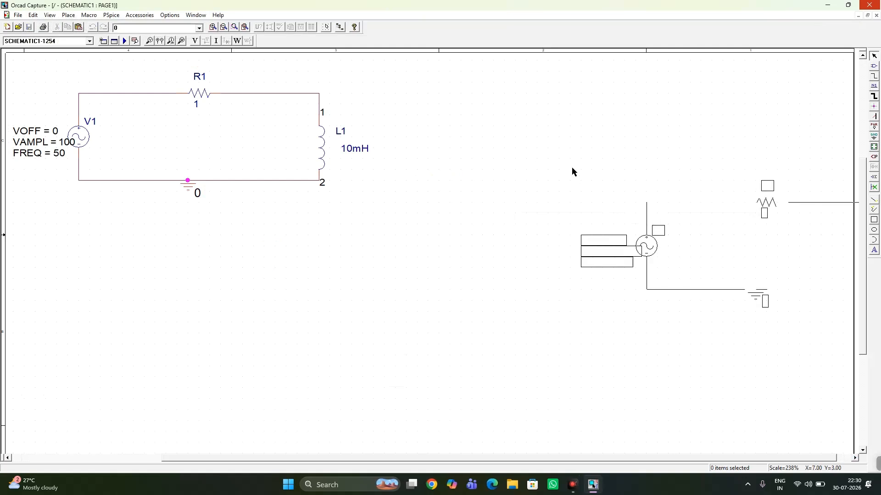
left_click(418, 71)
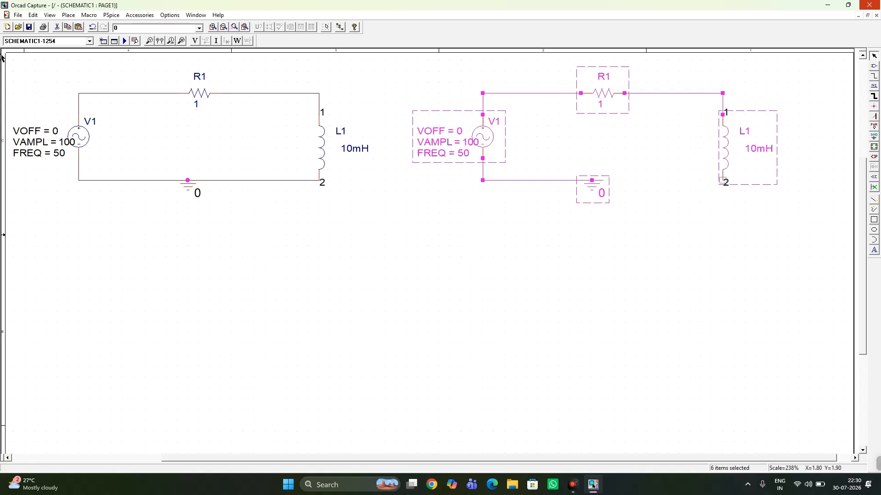
left_click(80, 276)
key("ctrl+v")
left_click(37, 248)
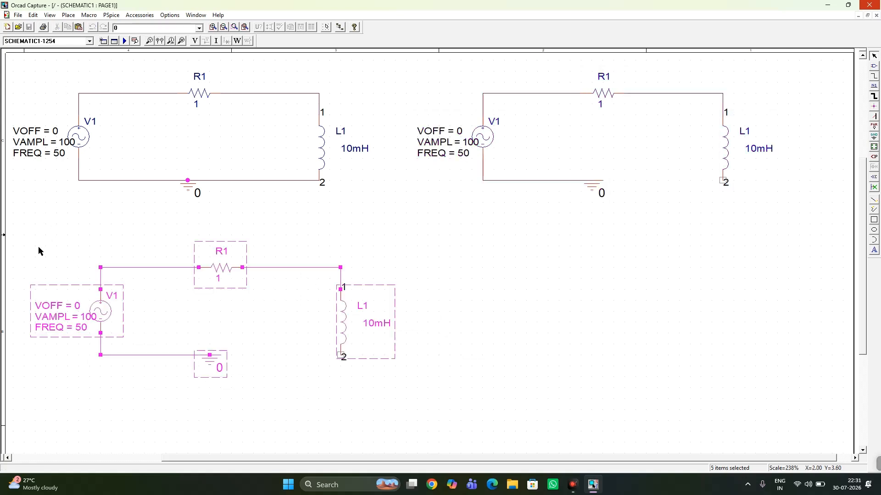
left_click(463, 293)
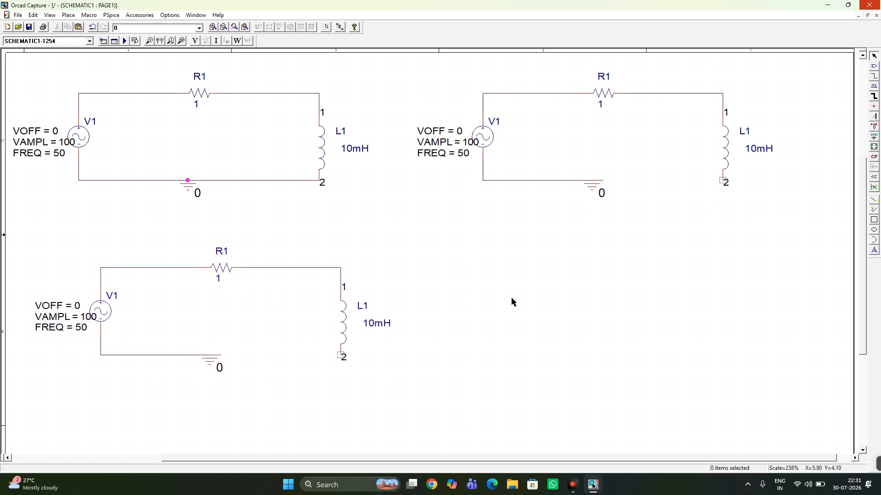
Step: Wire the free end of the inductor to the ground node in both pasted circuits
left_click(874, 76)
left_click(722, 180)
left_click(592, 181)
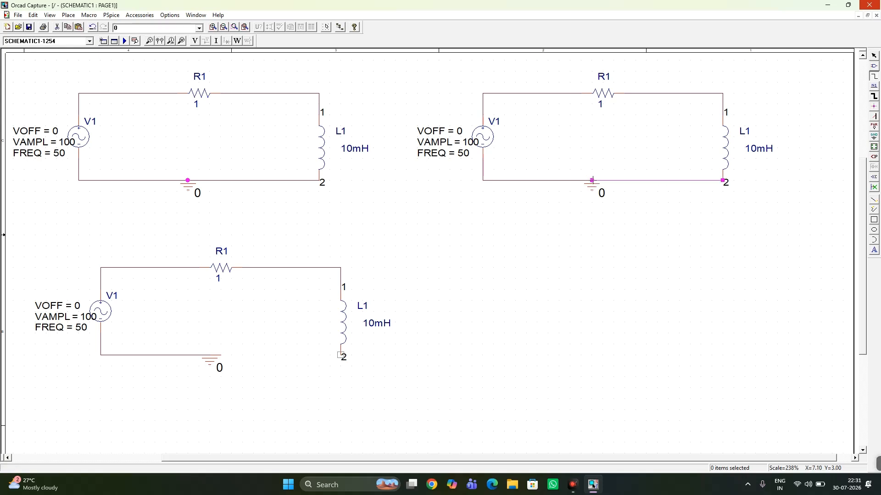
left_click(340, 354)
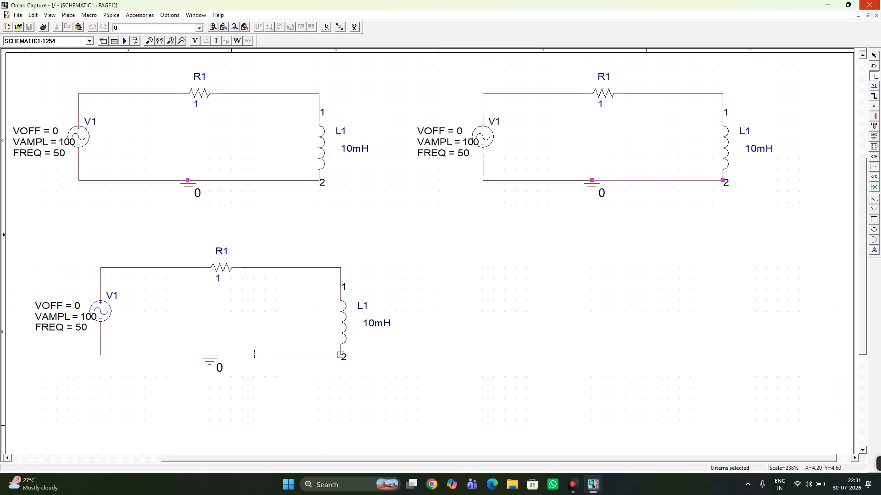
left_click(210, 355)
key("Escape")
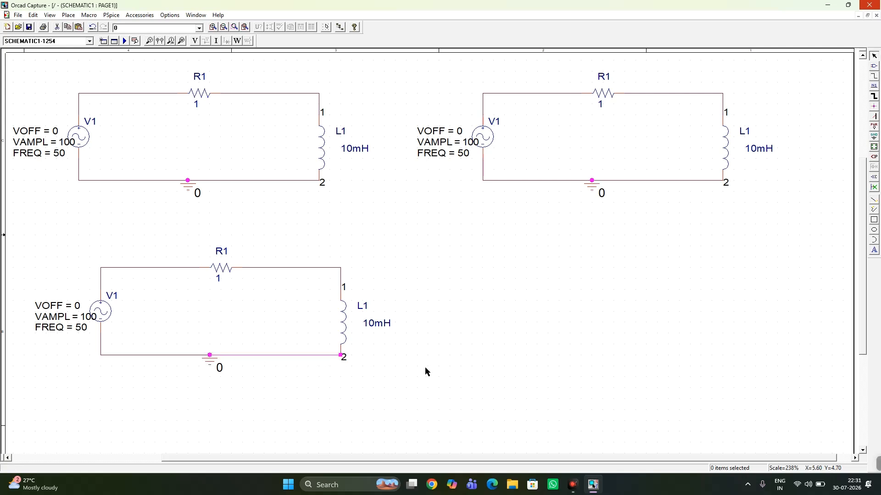
Step: Rename the voltage source of the right-hand circuit copy as V2
double_click(496, 121)
left_click(405, 212)
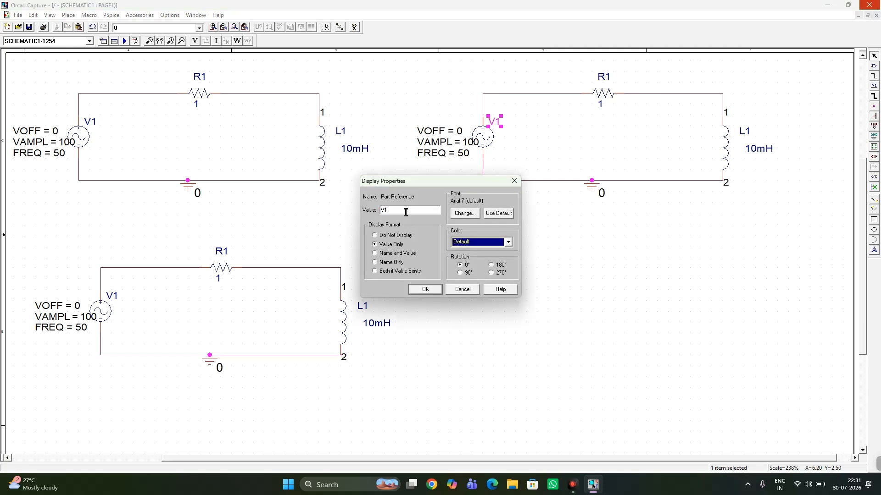
key("BackSpace")
type("2")
left_click(425, 290)
Step: Rename the right-hand copy's resistor as R2 and its inductor as L2
double_click(603, 77)
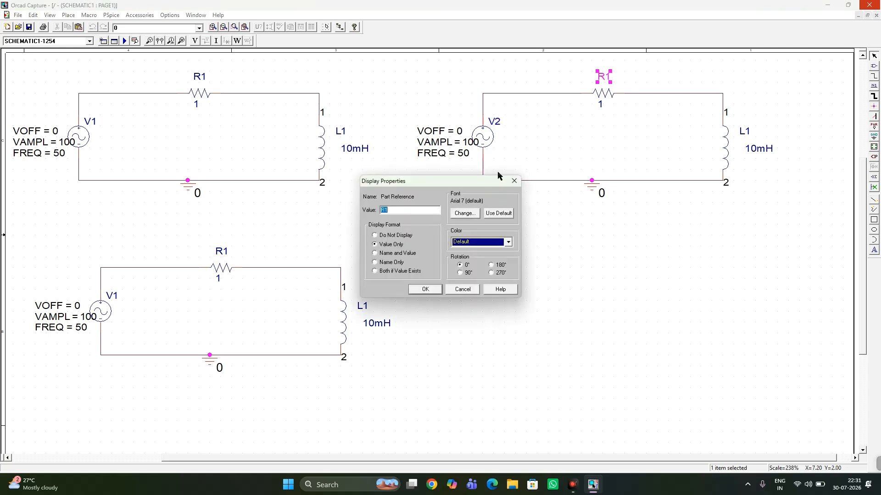
left_click(392, 210)
key("BackSpace")
type("2")
left_click(420, 291)
double_click(744, 131)
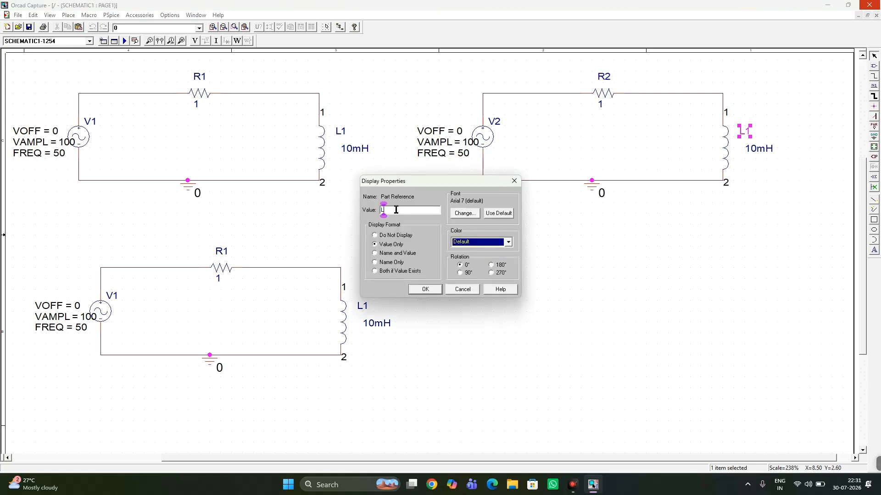
type("2")
left_click(425, 290)
Step: Rename the lower copy's resistor as R3 and its inductor as L3
left_click(226, 254)
double_click(228, 256)
left_click(426, 289)
left_click(367, 311)
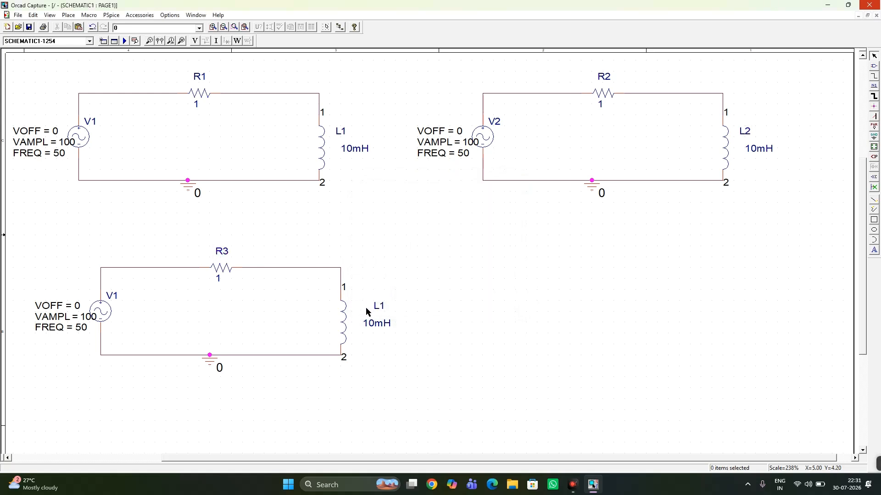
double_click(378, 306)
key("BackSpace")
type("3")
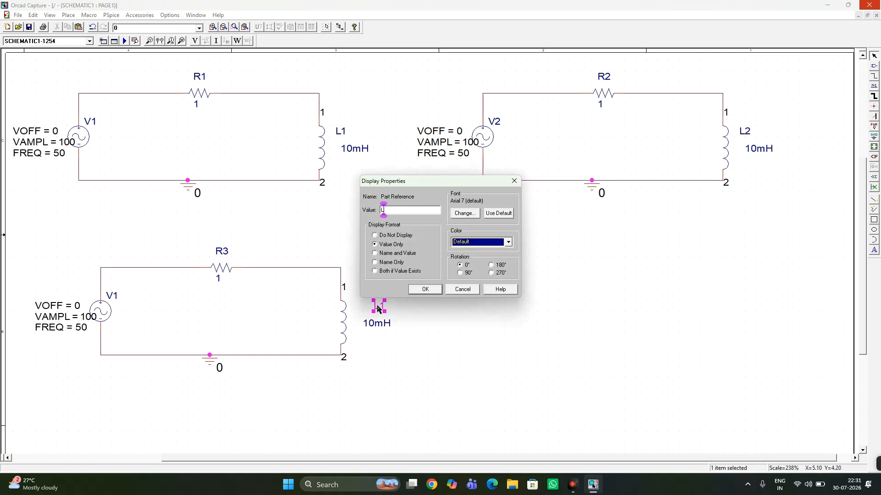
left_click(426, 289)
Step: Rename the voltage source of the lower circuit copy as V3
double_click(112, 296)
left_click(391, 211)
key("BackSpace")
type("3")
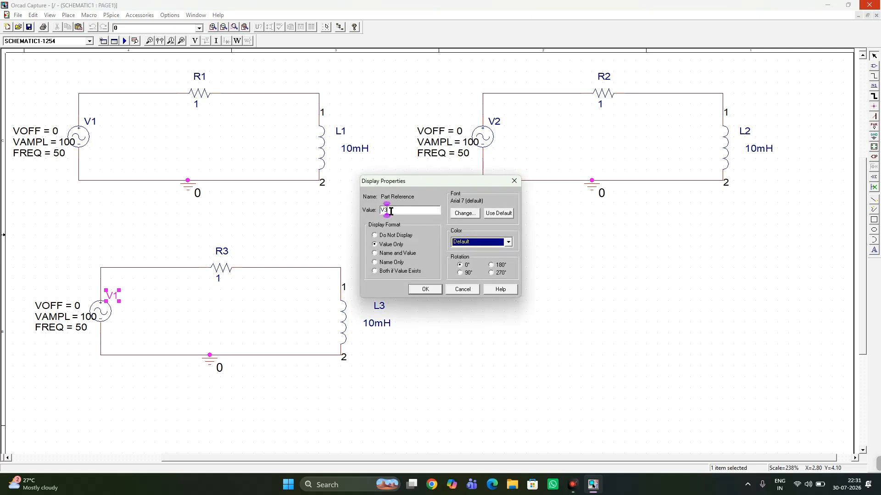
left_click(425, 289)
left_click(431, 322)
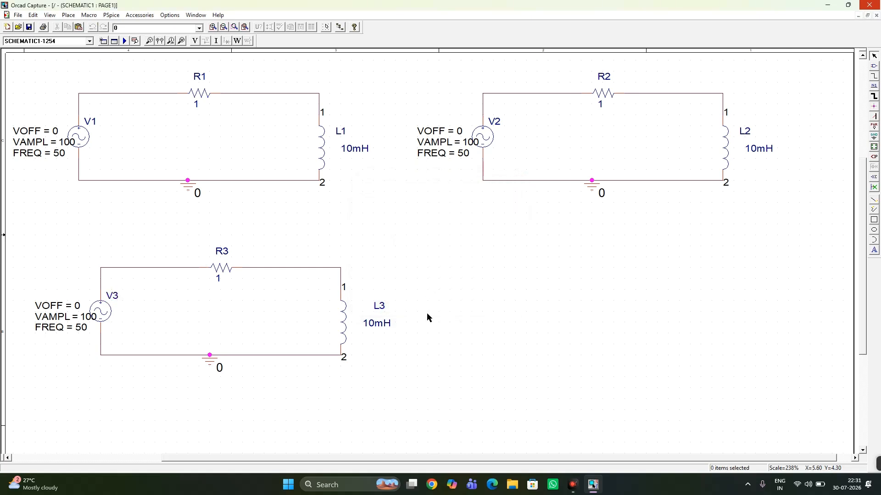
Step: Run the transient simulation of the schematic with the three RL circuits
left_click(124, 41)
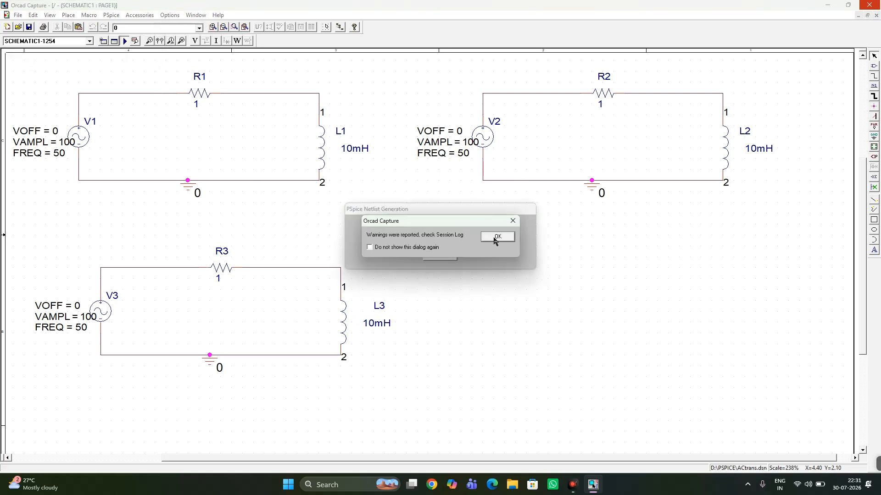
left_click(494, 237)
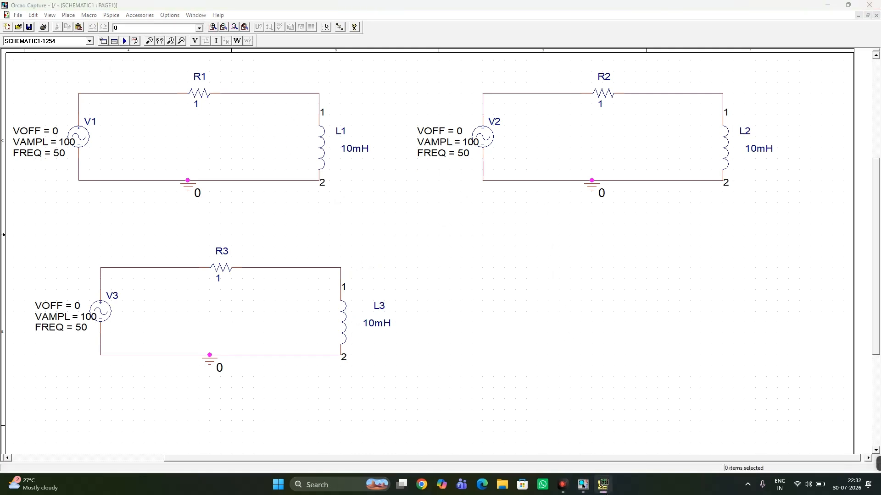
left_click(602, 484)
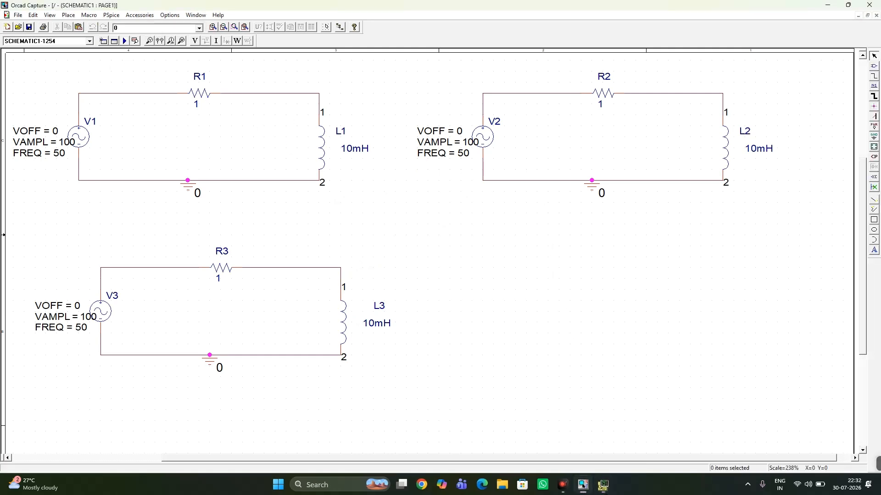
Step: Set the value of resistor R2 to 05 and the value of resistor R3 to 10
double_click(600, 105)
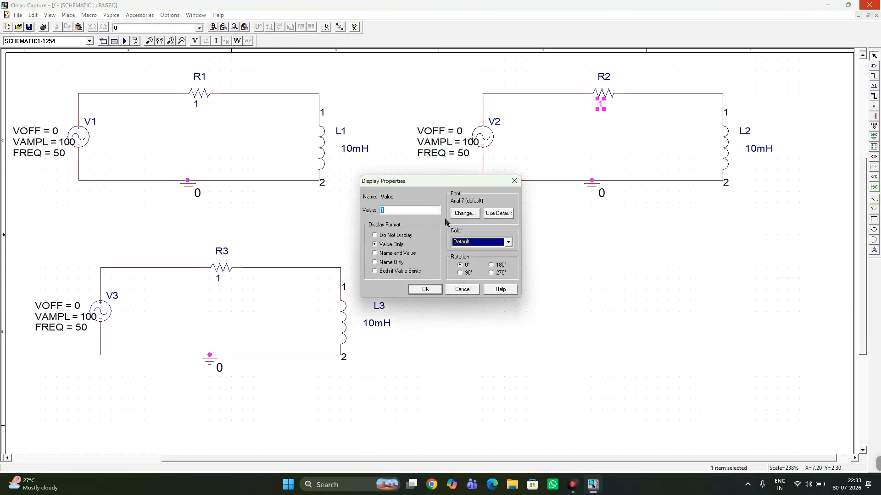
type("05")
left_click(425, 290)
double_click(221, 281)
type("10")
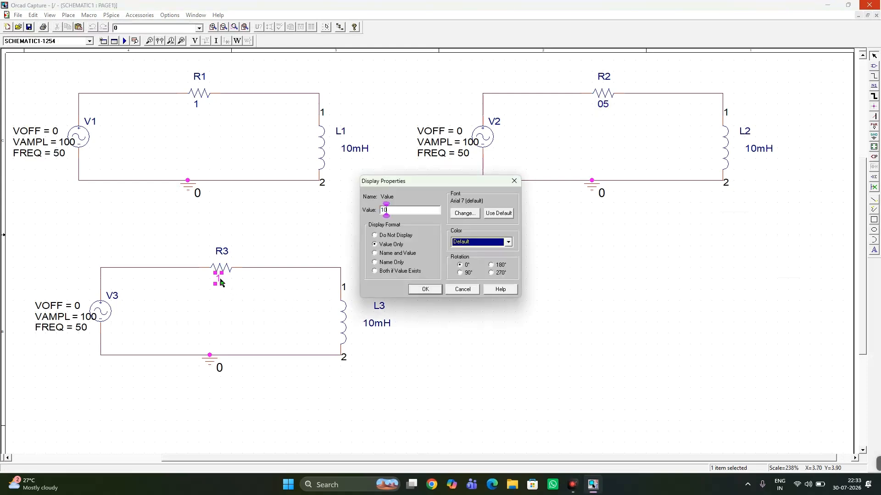
left_click(422, 292)
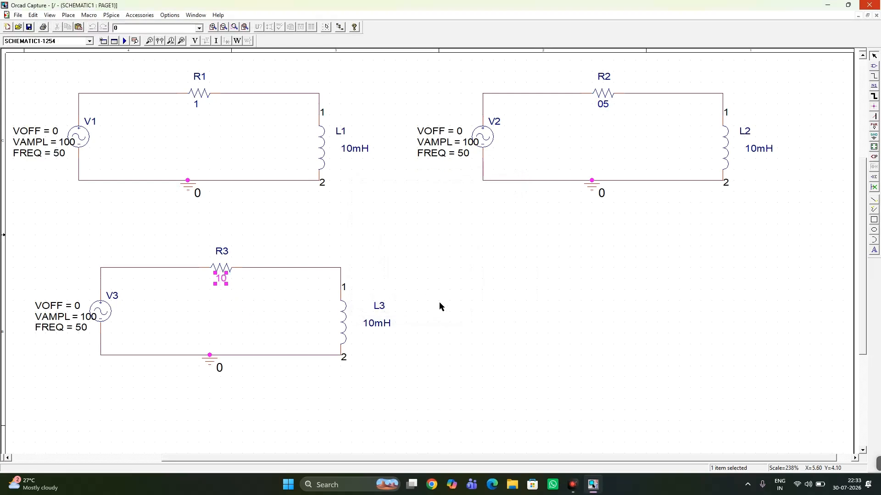
Step: Rerun the transient simulation and plot the resistor currents I(R1), I(R2) and I(R3) together
left_click(124, 40)
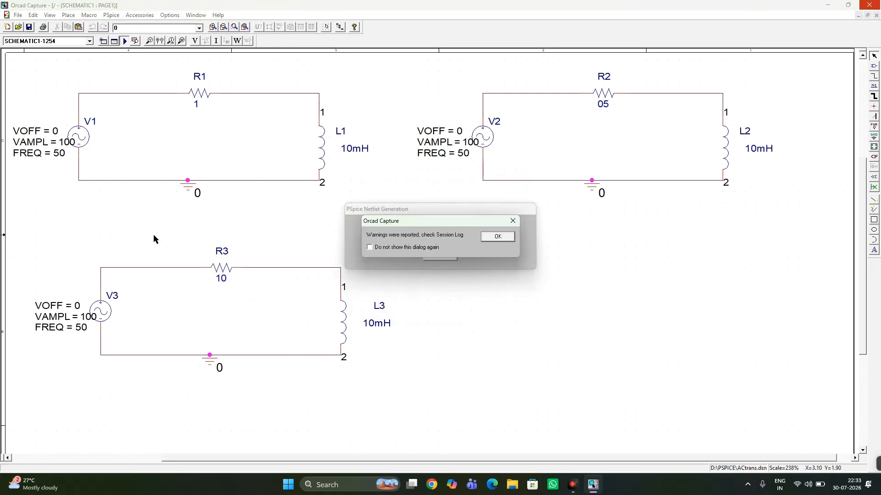
left_click(498, 237)
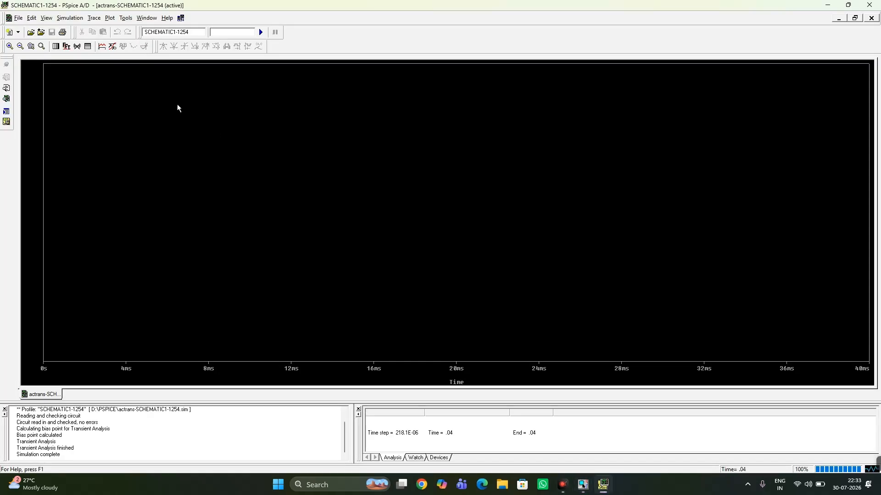
left_click(102, 47)
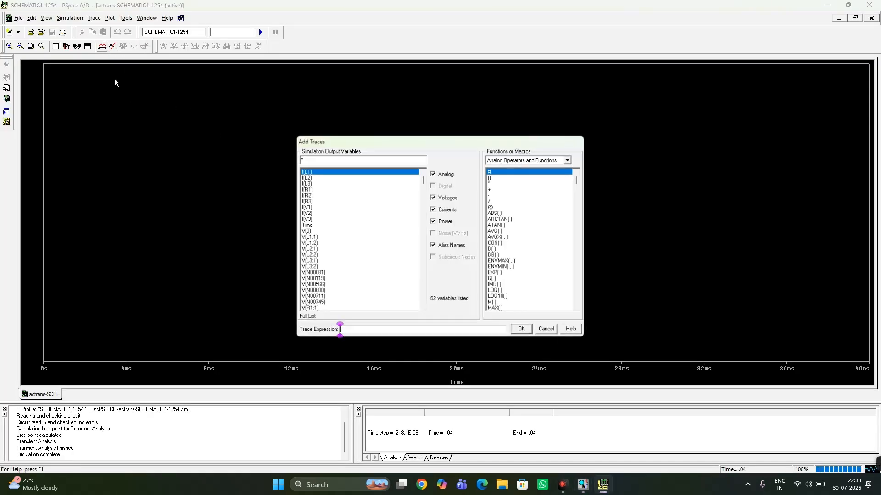
left_click(307, 189)
left_click(306, 196)
left_click(307, 201)
left_click(522, 329)
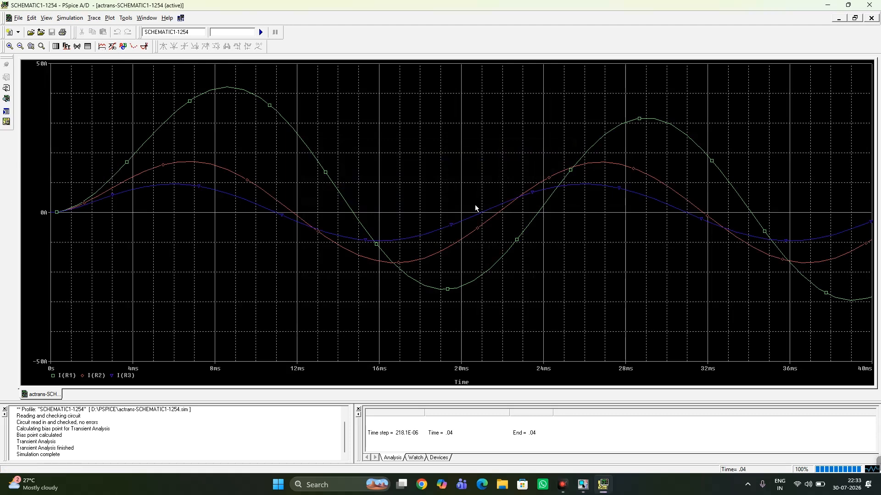
Step: Thicken the green I(R1) trace by giving it the fourth line width
left_click(270, 106)
right_click(269, 107)
left_click(285, 120)
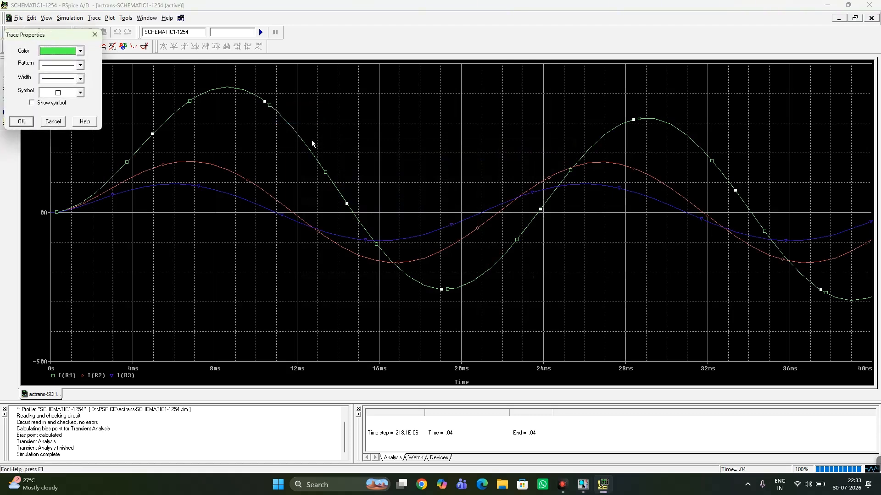
left_click(80, 78)
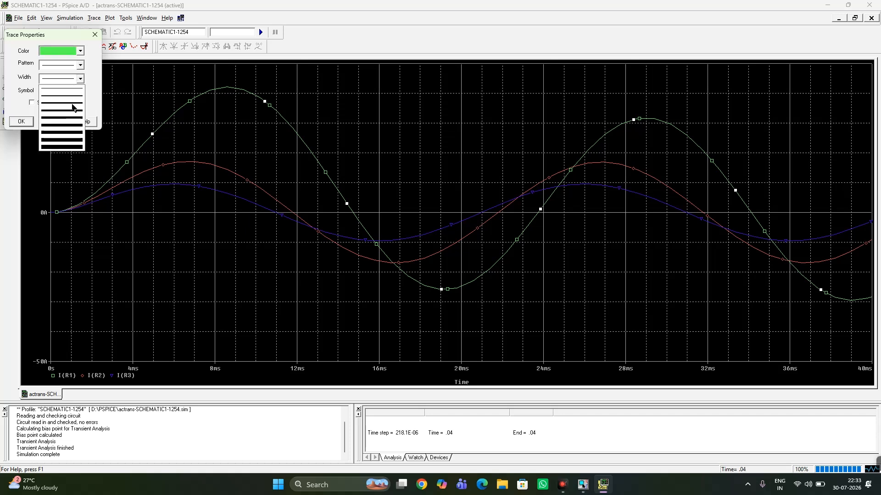
left_click(73, 111)
left_click(21, 122)
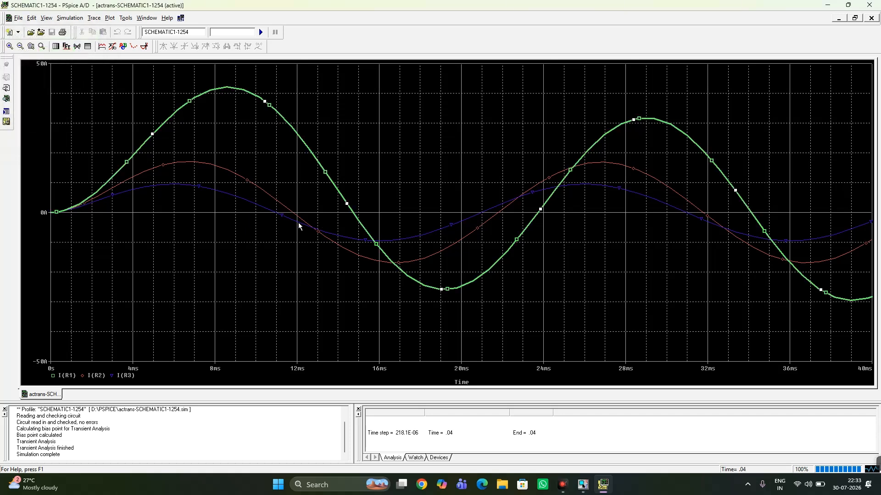
Step: Thicken the red I(R2) trace by giving it the fourth line width
right_click(245, 179)
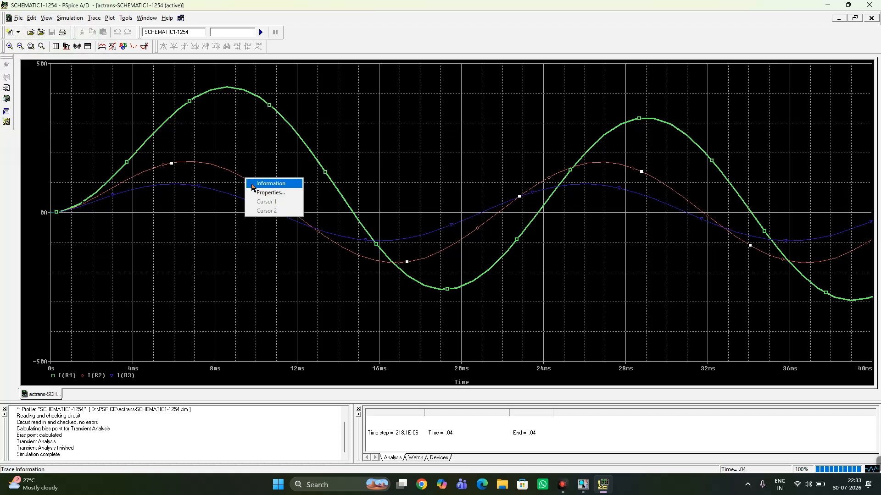
left_click(256, 194)
left_click(79, 78)
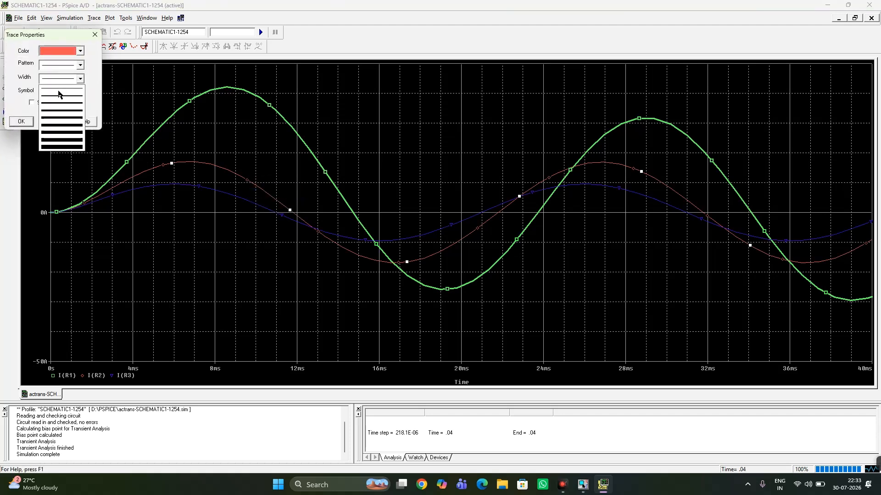
left_click(59, 110)
left_click(21, 122)
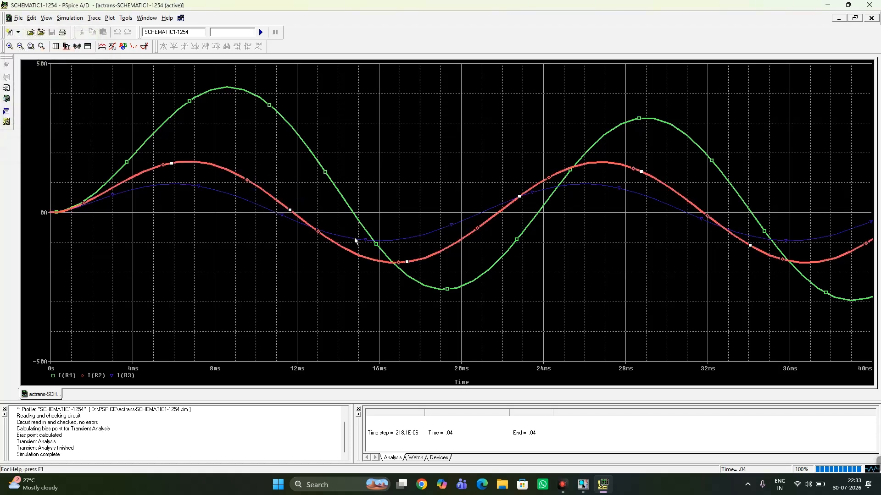
Step: Thicken the blue I(R3) trace by giving it the third line width
right_click(449, 227)
left_click(459, 242)
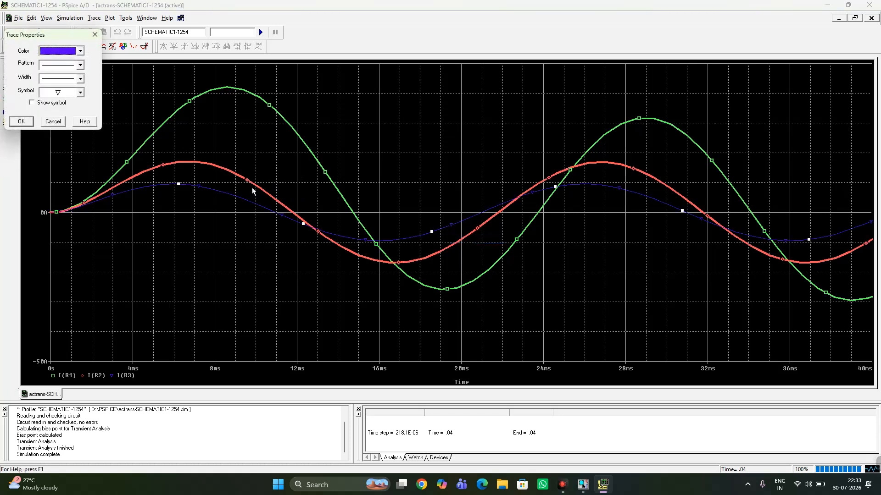
left_click(79, 80)
left_click(65, 105)
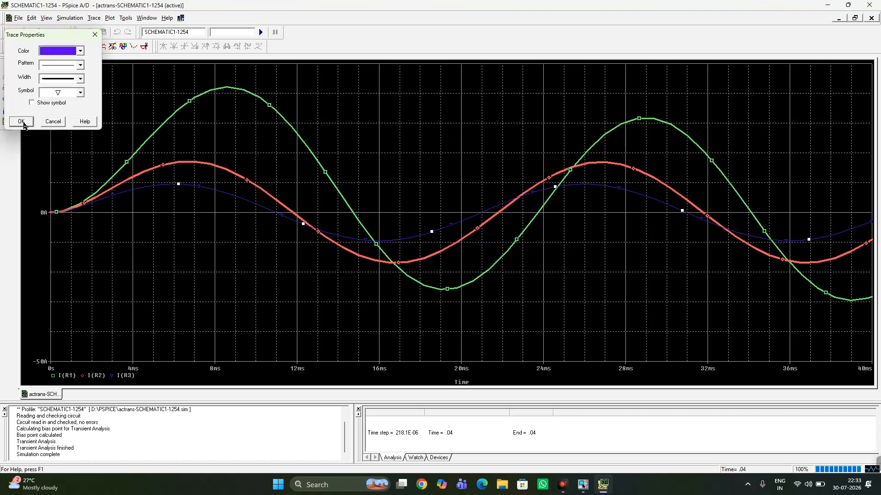
left_click(22, 122)
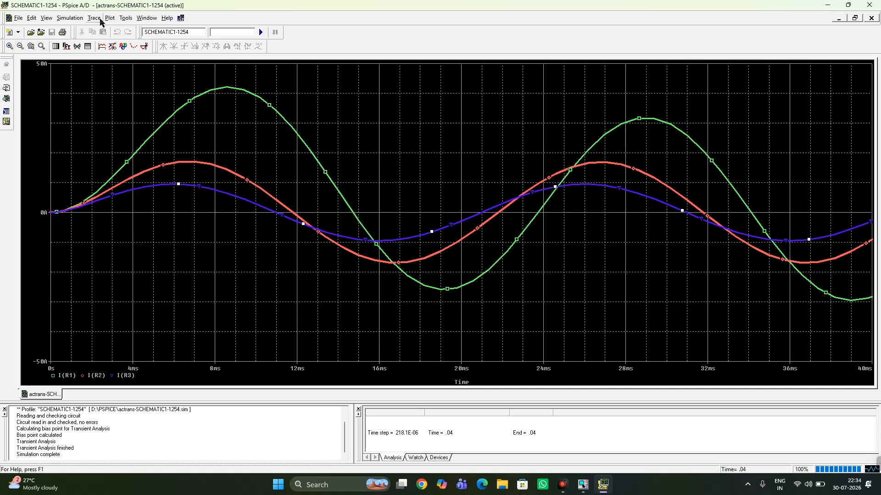
Step: Delete all current traces and plot the voltages V1(L1), V1(L2), V1(L3) and V1(V1) instead
left_click(88, 18)
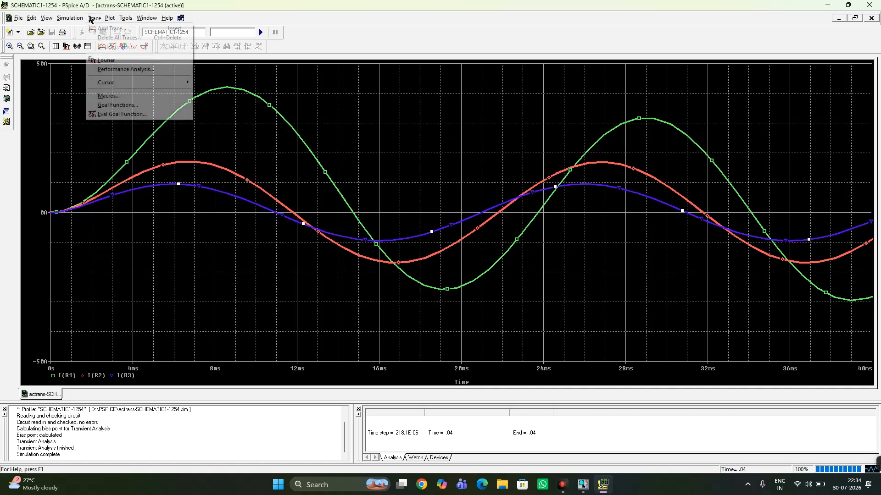
left_click(99, 37)
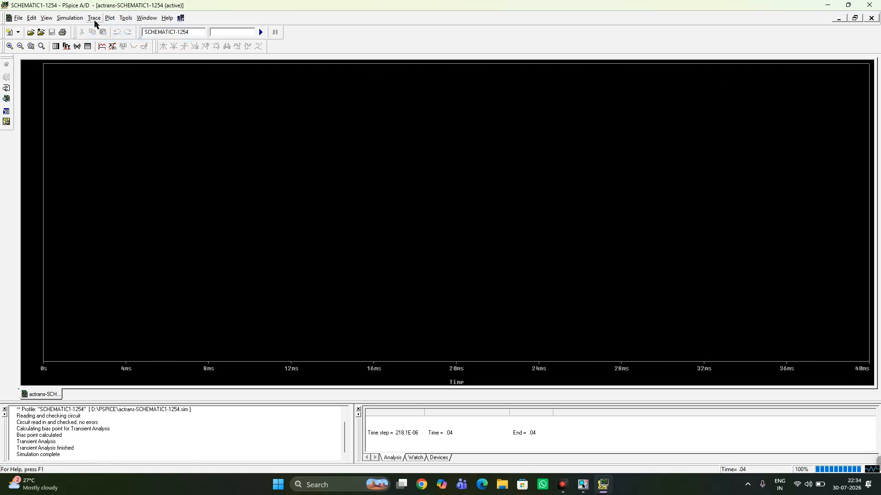
left_click(102, 47)
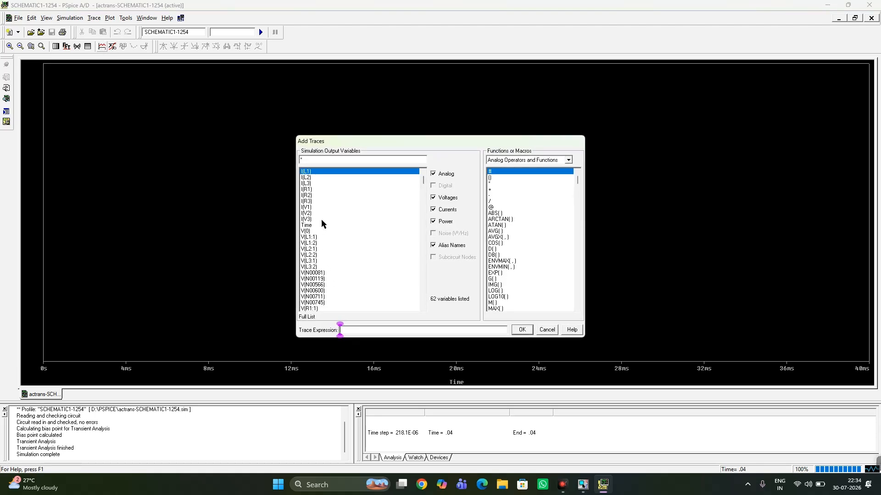
left_click_drag(422, 179, 421, 257)
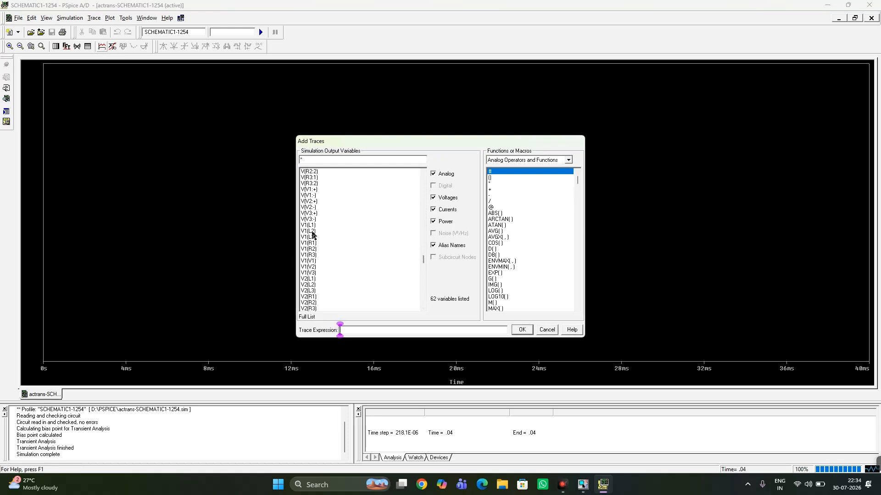
left_click(311, 225)
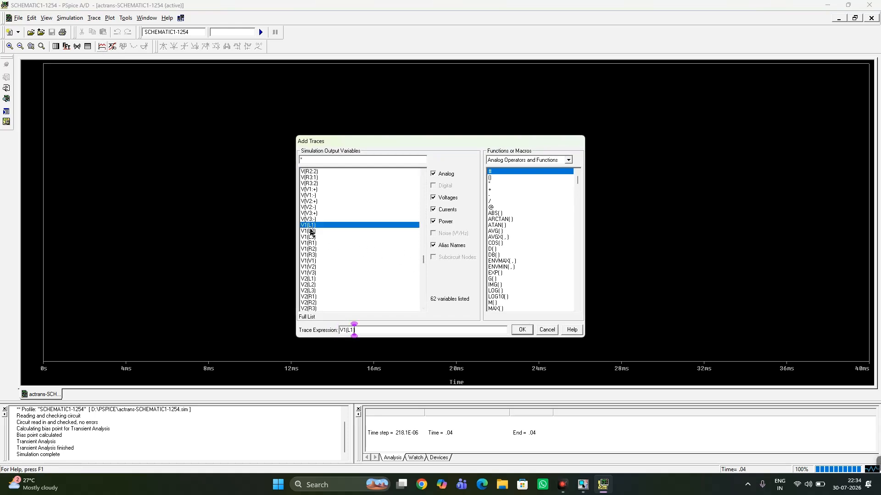
left_click(311, 231)
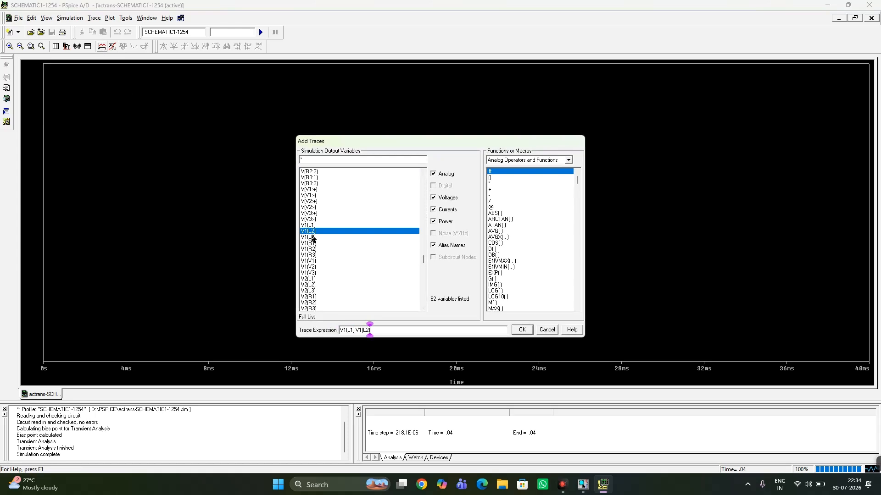
left_click(310, 236)
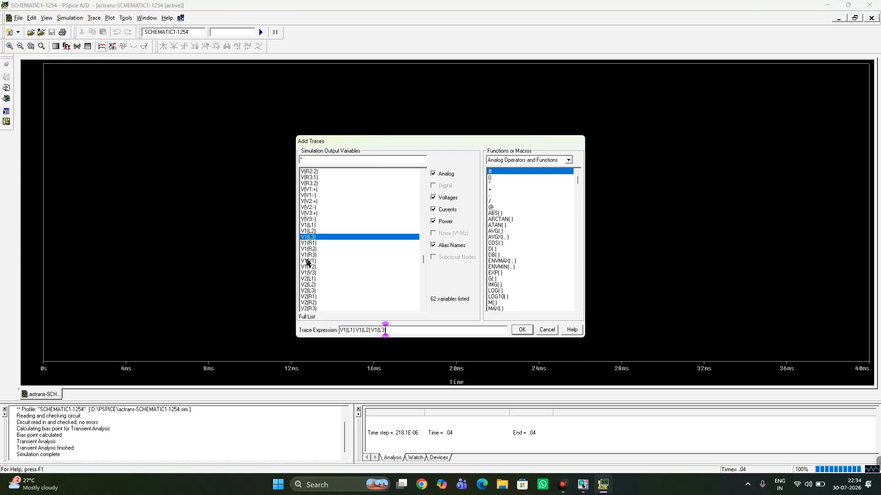
left_click(308, 261)
left_click(521, 332)
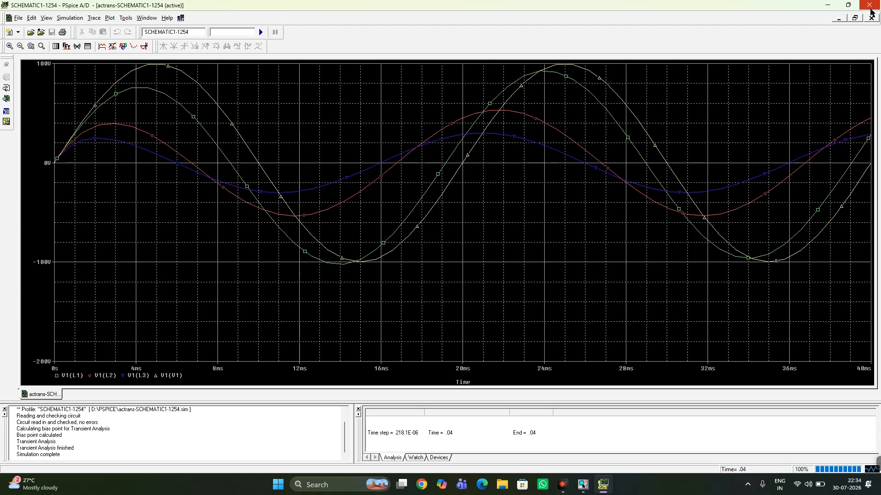
Step: Close the simulation results window and save the schematic with the three RL circuits
left_click(870, 6)
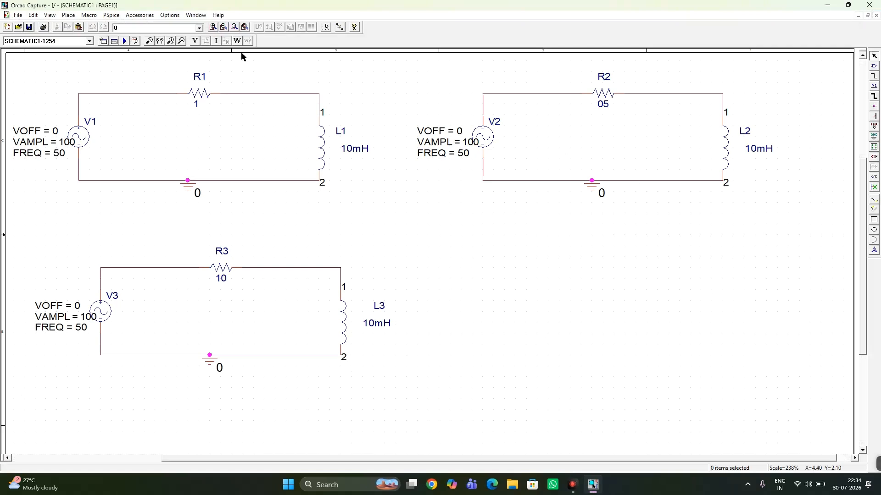
left_click(29, 27)
left_click_drag(13, 82, 146, 188)
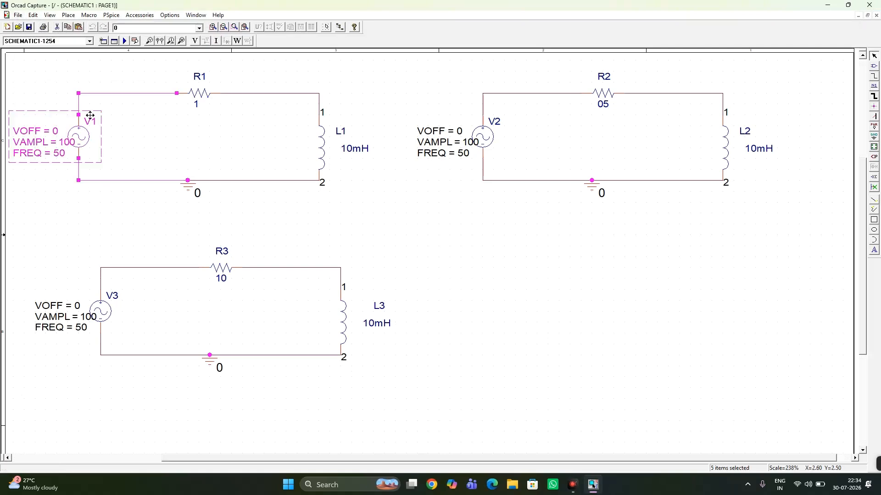
left_click(67, 71)
Step: Create a blank Analog or Mixed A/D project named sineRC in D:\PSPICE
left_click(19, 15)
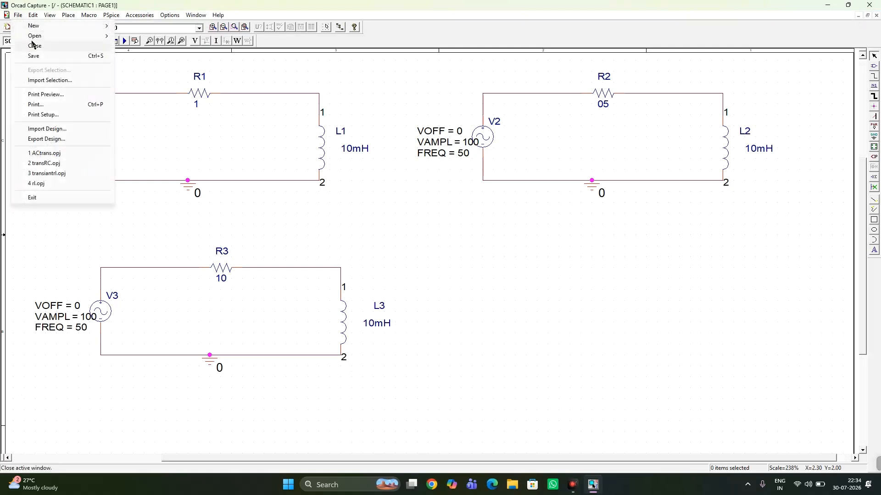
mouse_move(85, 29)
left_click(139, 27)
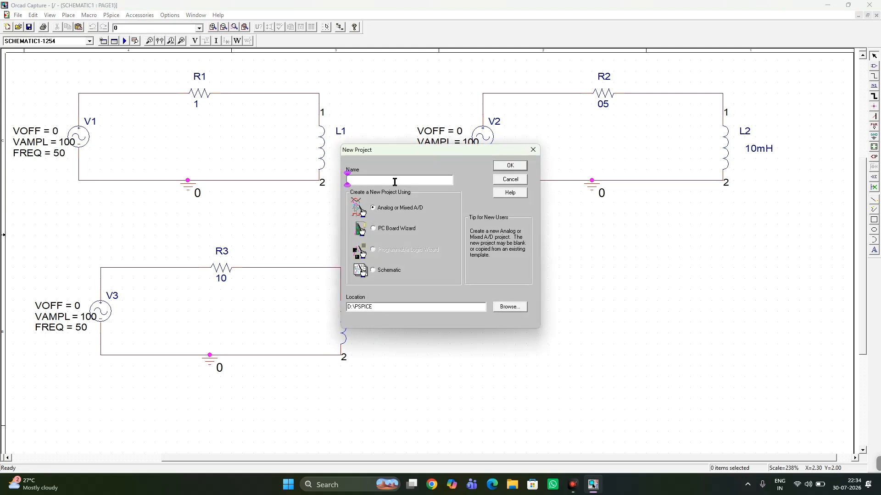
type("sineRC")
left_click(511, 167)
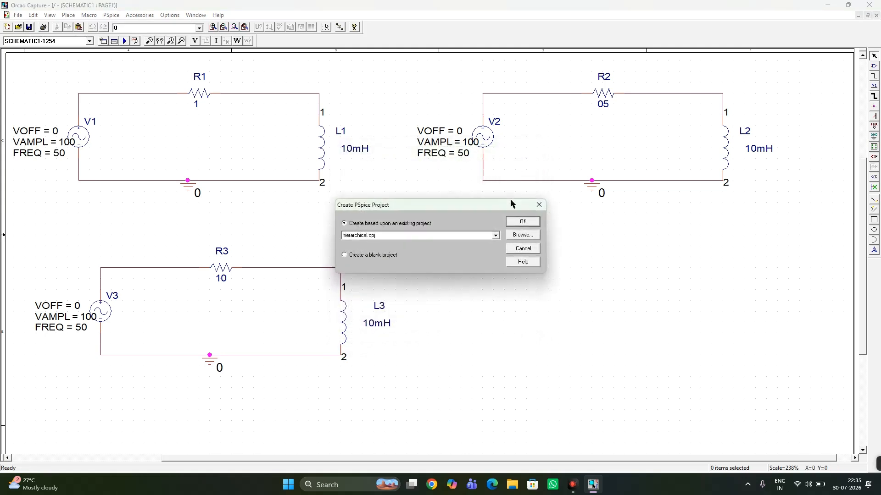
left_click(382, 257)
left_click(523, 222)
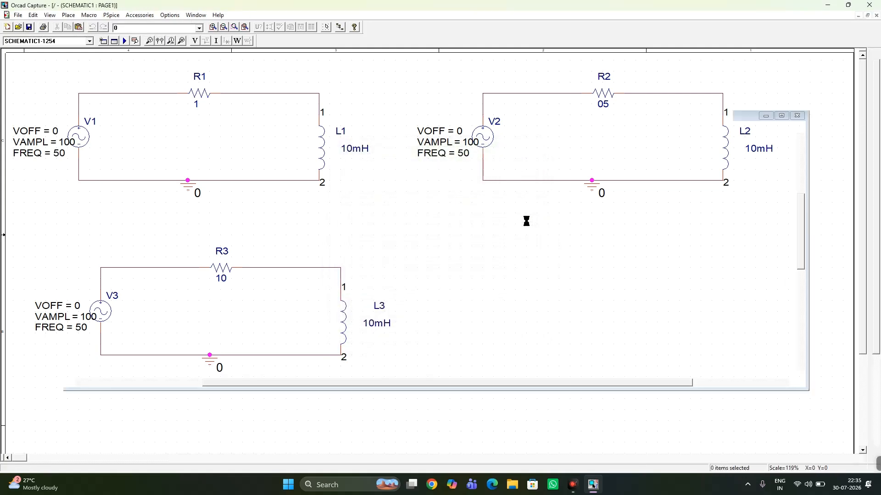
Step: Place a vertically oriented capacitor C from the ANALOG library on the empty schematic page
left_click(213, 28)
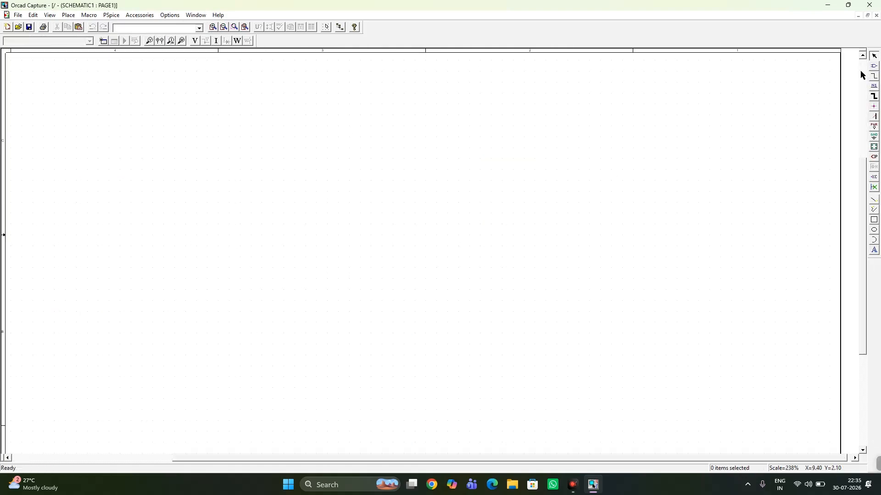
left_click(873, 67)
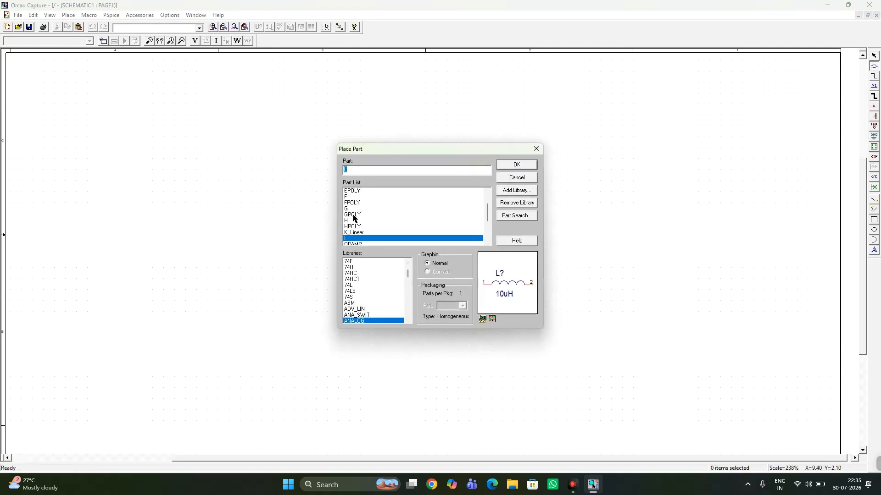
scroll(353, 220, "up", 2)
left_click(349, 191)
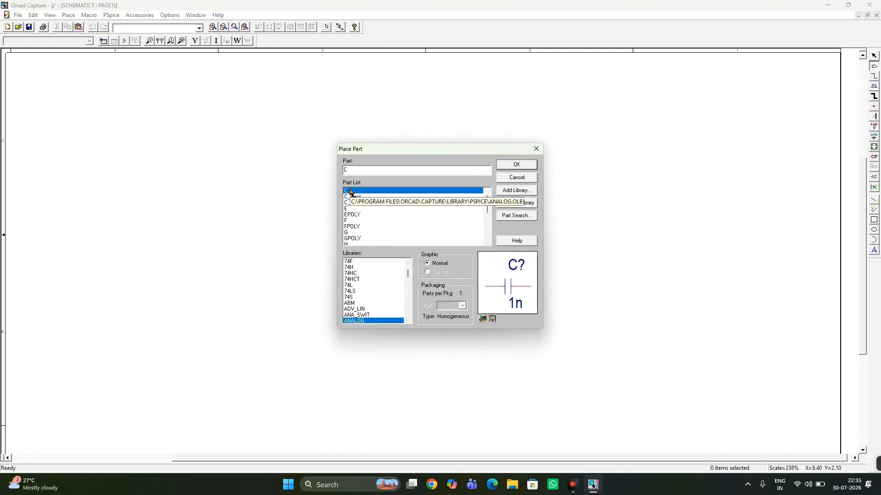
left_click(522, 165)
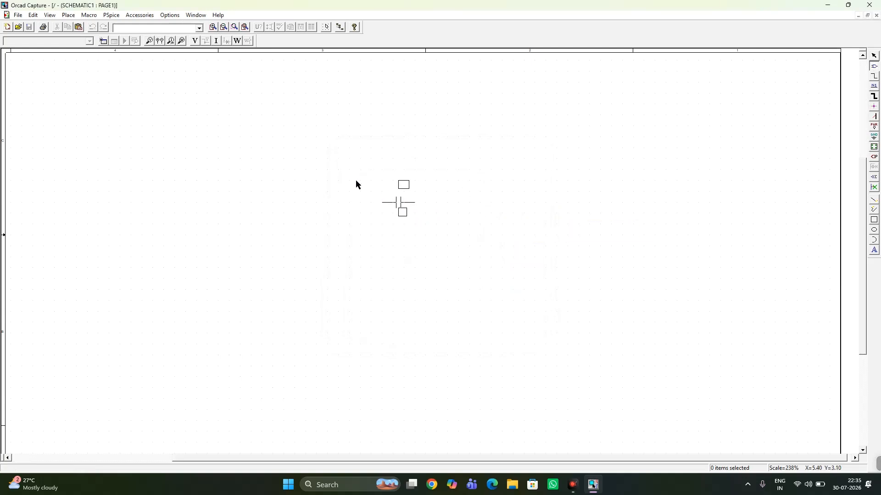
key("r")
key("r")
left_click(300, 177)
key("Escape")
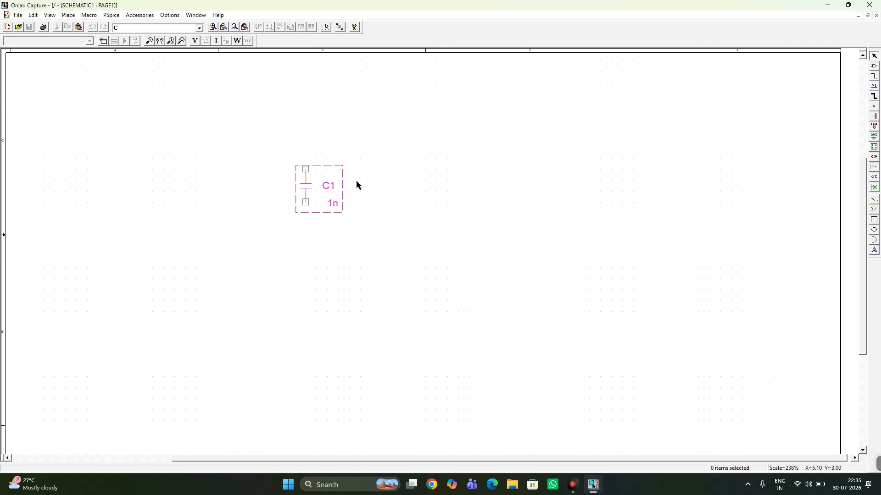
Step: Place a horizontal resistor R from the ANALOG library above and to the left of capacitor C1
left_click(873, 70)
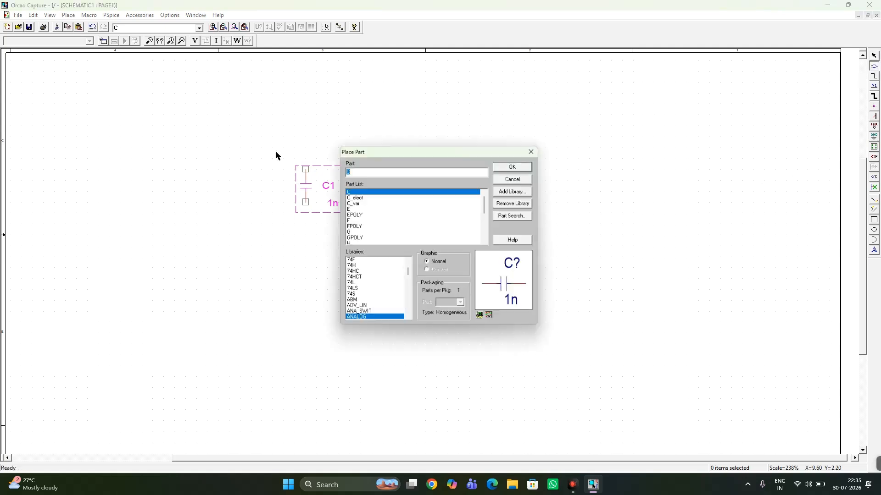
scroll(362, 219, "down", 3)
scroll(362, 220, "down", 2)
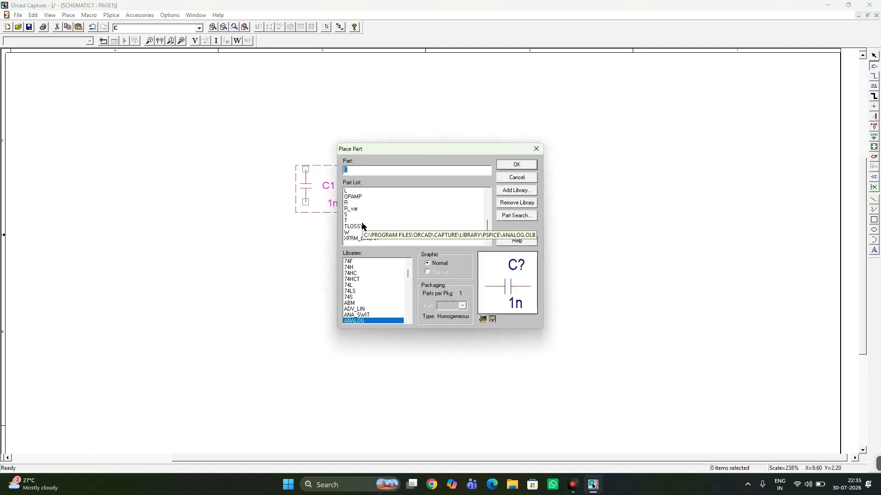
left_click(355, 202)
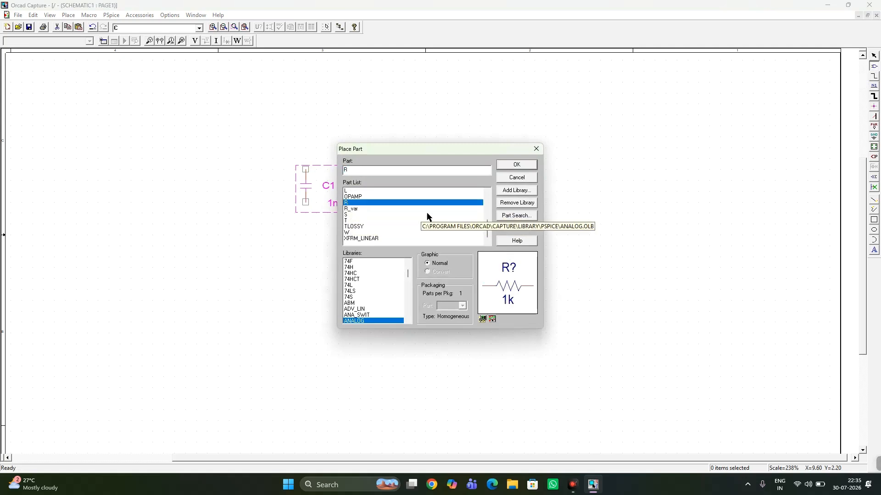
left_click(516, 164)
left_click(201, 141)
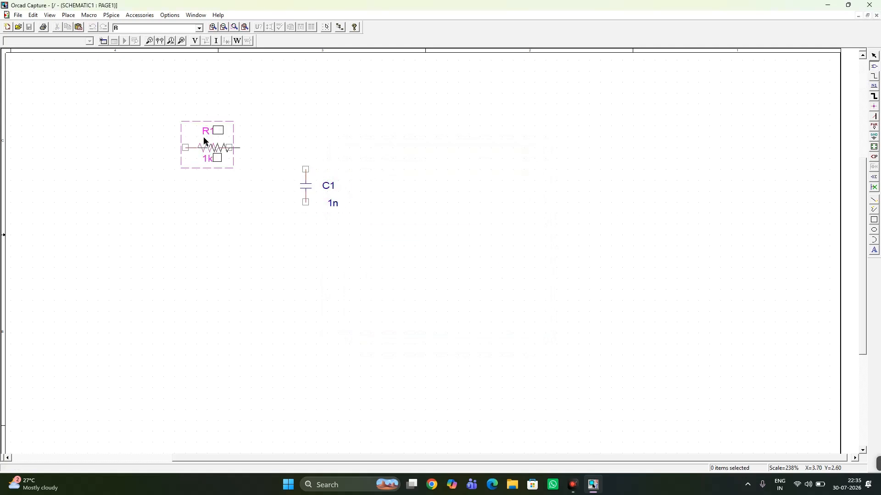
Step: Place a VSIN voltage source from the SOURCE library below and to the left of resistor R1
left_click(874, 67)
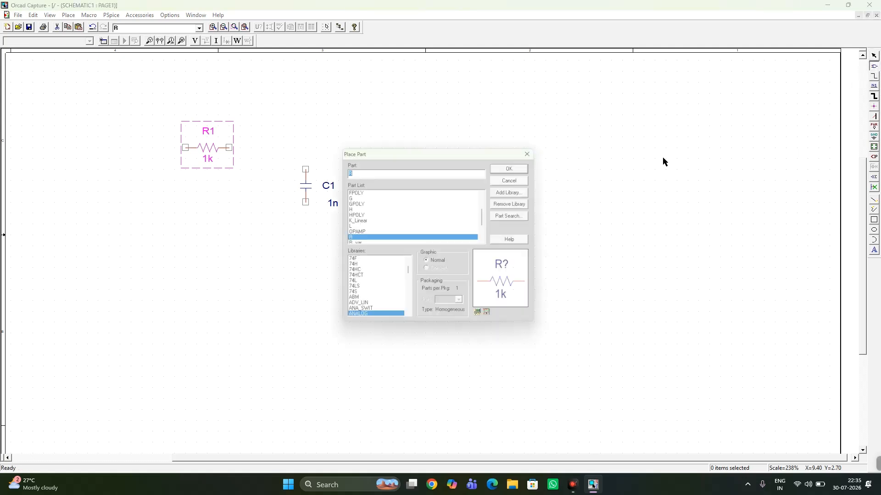
scroll(368, 293, "down", 12)
scroll(369, 292, "down", 4)
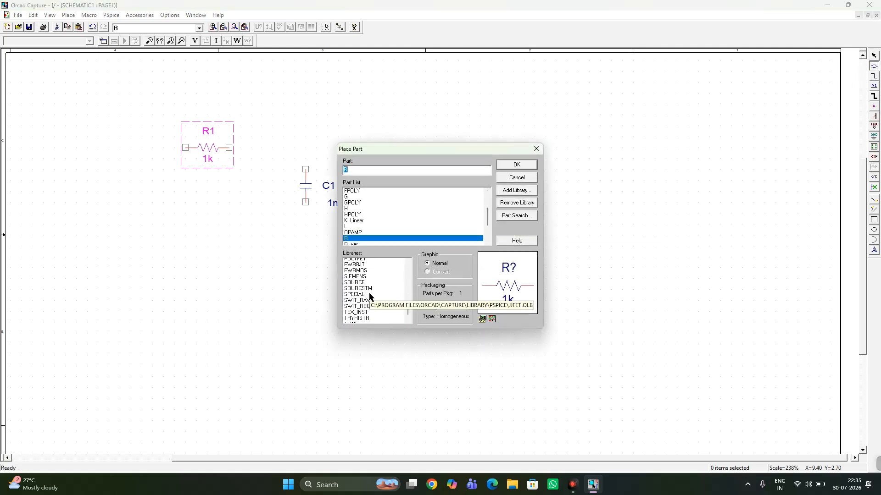
left_click(357, 267)
scroll(381, 232, "down", 12)
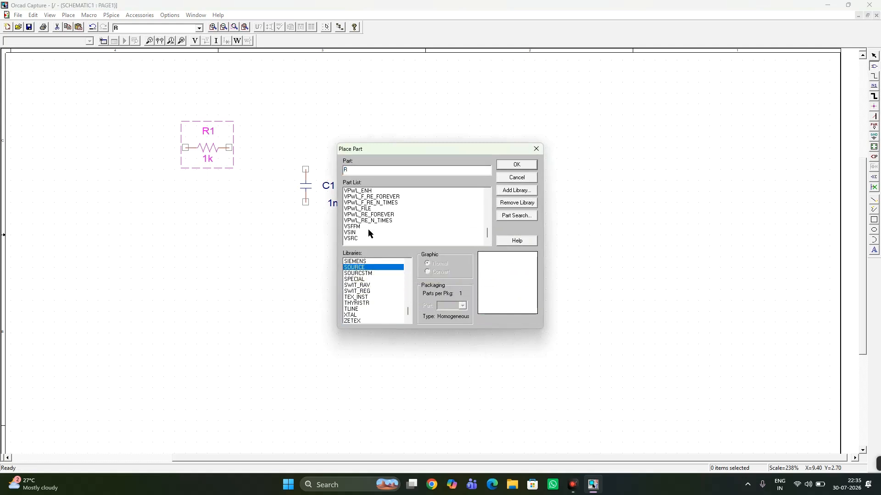
left_click(354, 233)
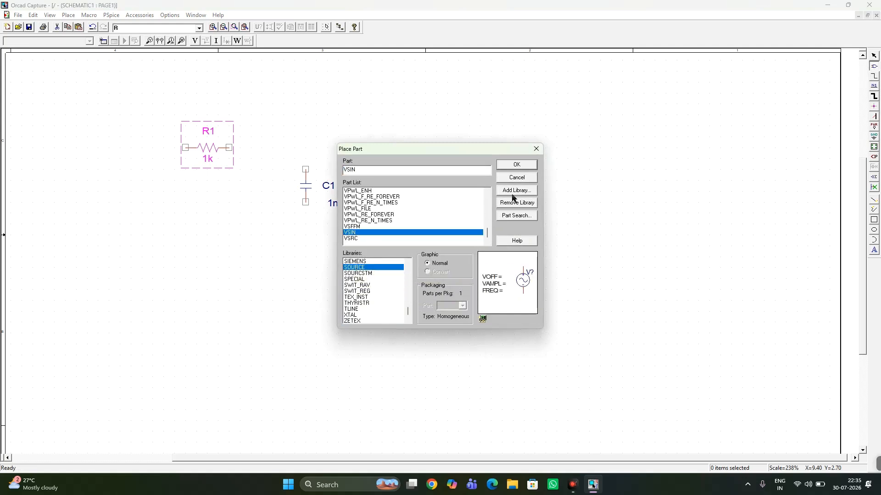
left_click(530, 166)
left_click(79, 191)
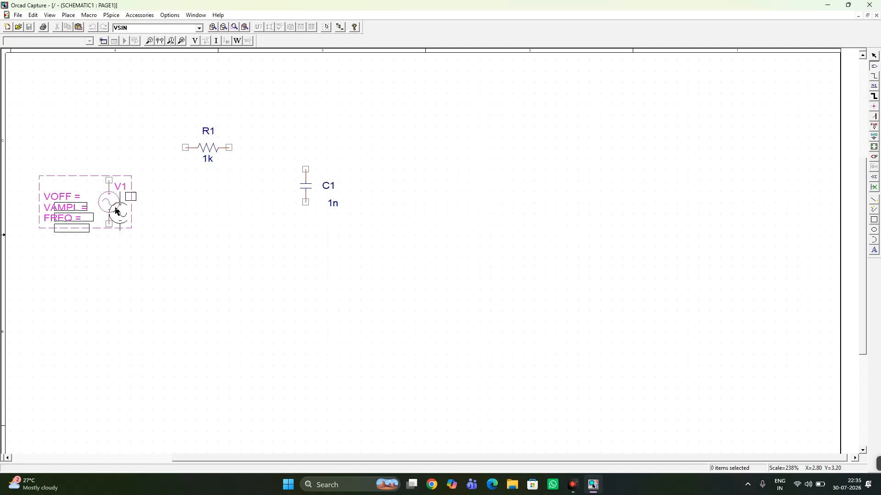
key("Escape")
Step: Wire source V1, resistor R1 and capacitor C1 into a closed series loop
left_click(541, 222)
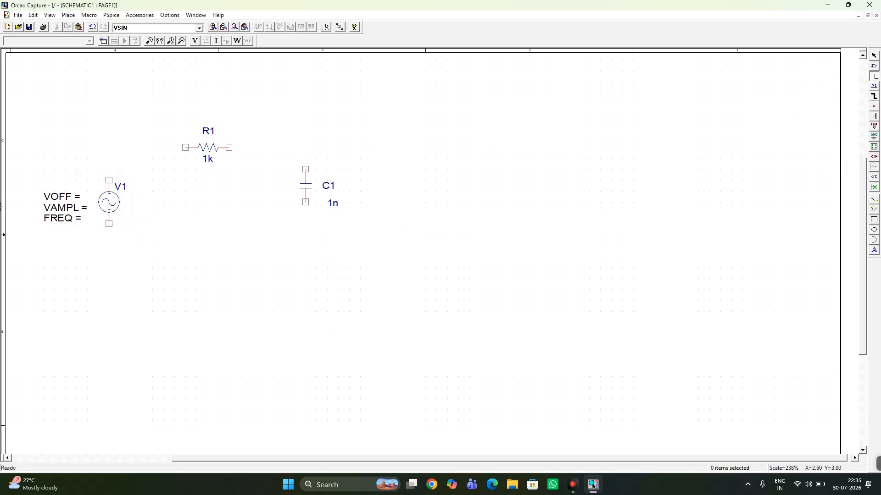
left_click(109, 180)
left_click(185, 147)
left_click(229, 147)
left_click(305, 170)
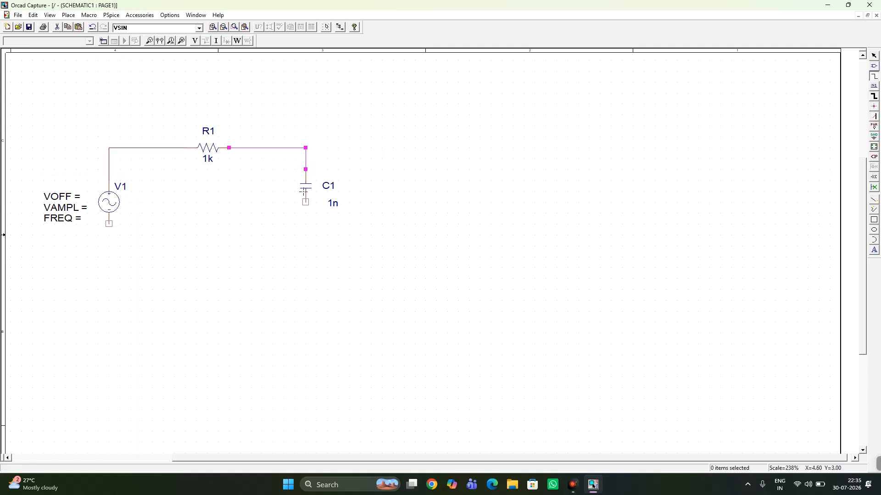
left_click(305, 202)
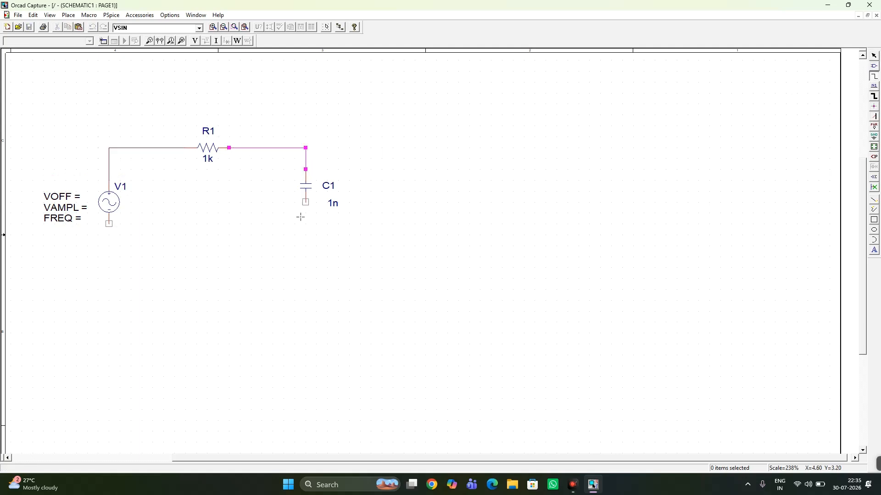
left_click(109, 224)
key("Escape")
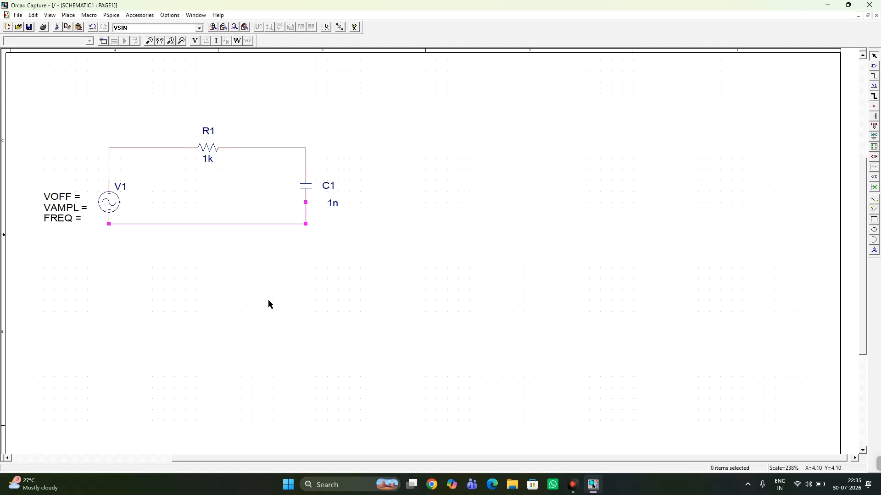
Step: Place the 0/SOURCE ground symbol on the bottom wire of the loop, below R1
left_click(875, 138)
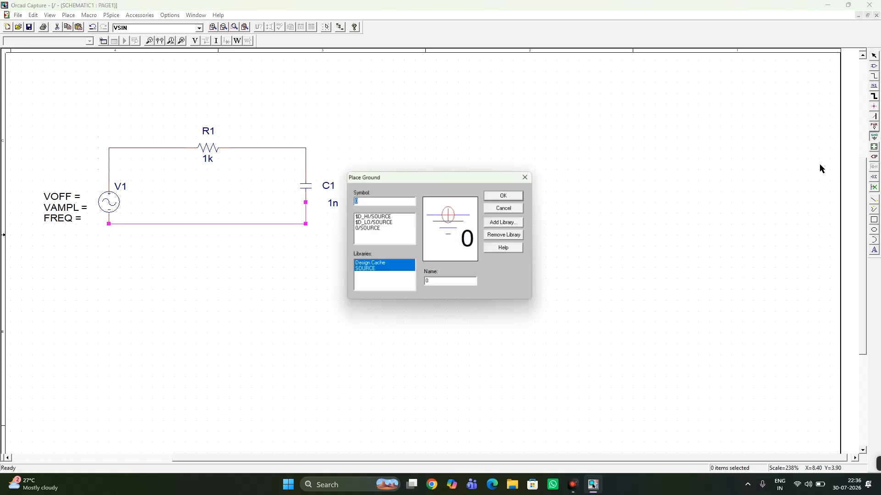
left_click(357, 229)
left_click(506, 195)
left_click(208, 225)
key("Escape")
left_click(142, 265)
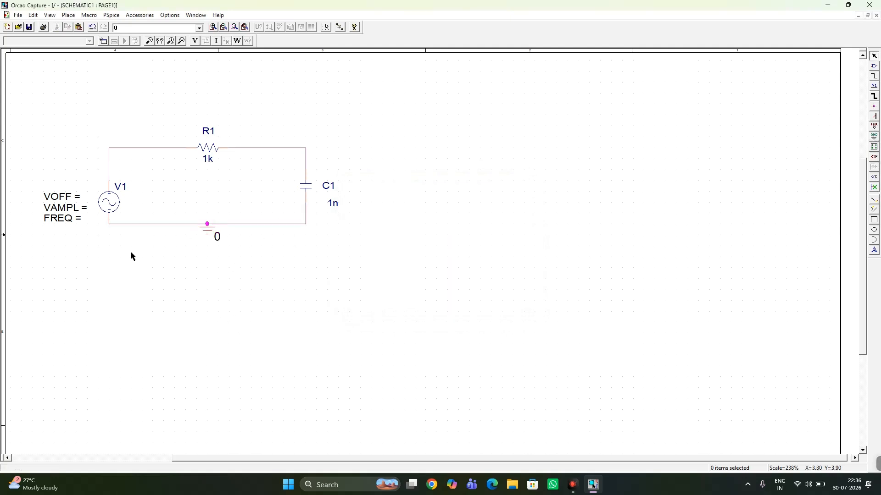
Step: Set source V1's VOFF to 0, VAMPL to 100 and FREQ to 50
double_click(71, 196)
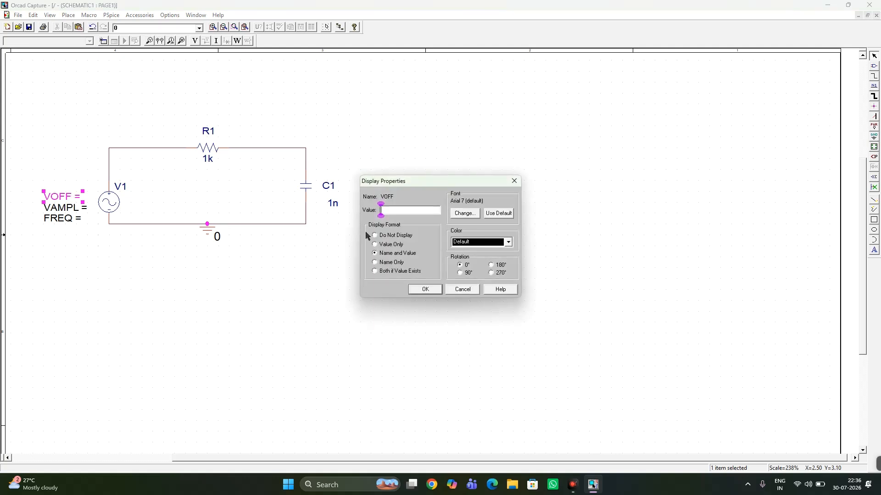
type("0")
left_click(435, 288)
double_click(71, 209)
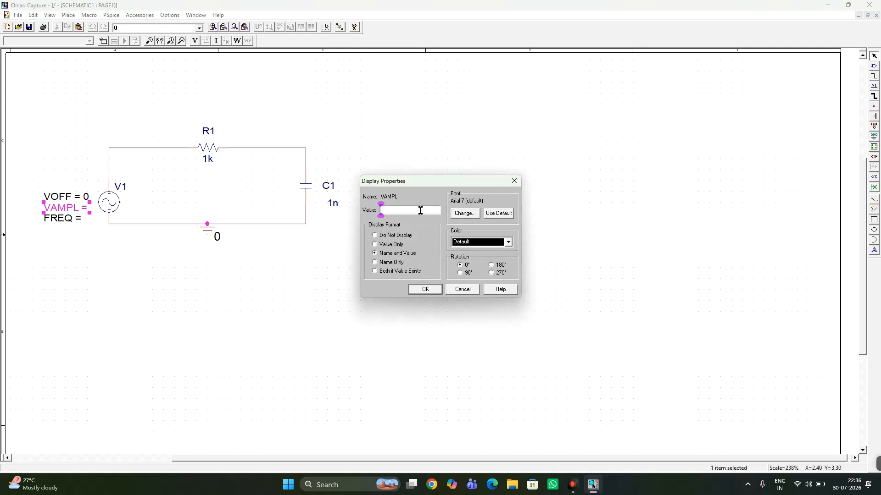
type("100")
left_click(422, 290)
double_click(77, 221)
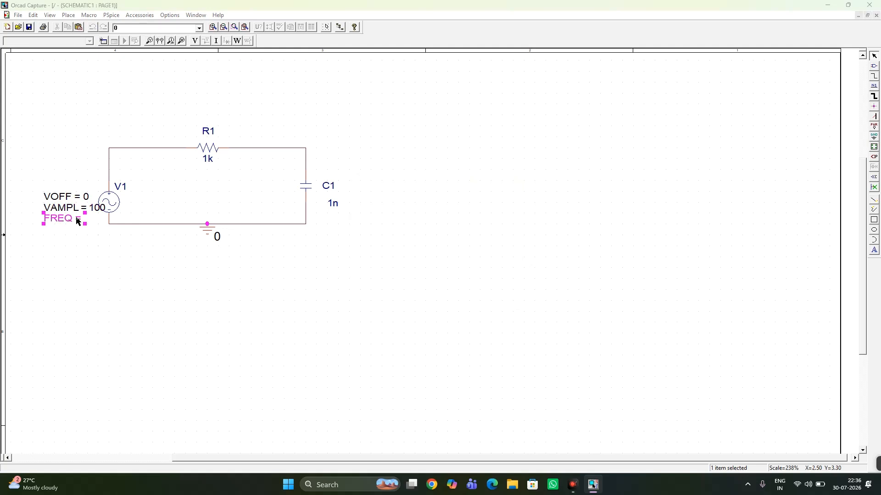
type("50")
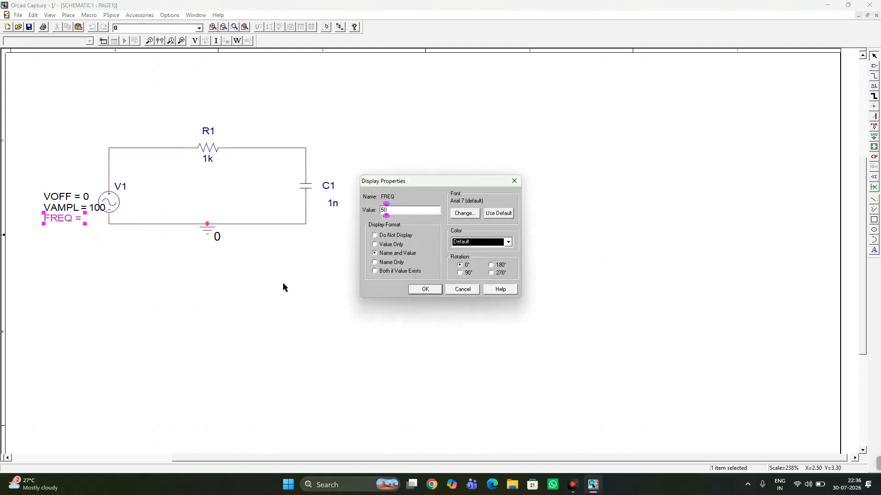
left_click(436, 289)
Step: Set the value of resistor R1 to 1 and the value of capacitor C1 to 50uF
double_click(206, 161)
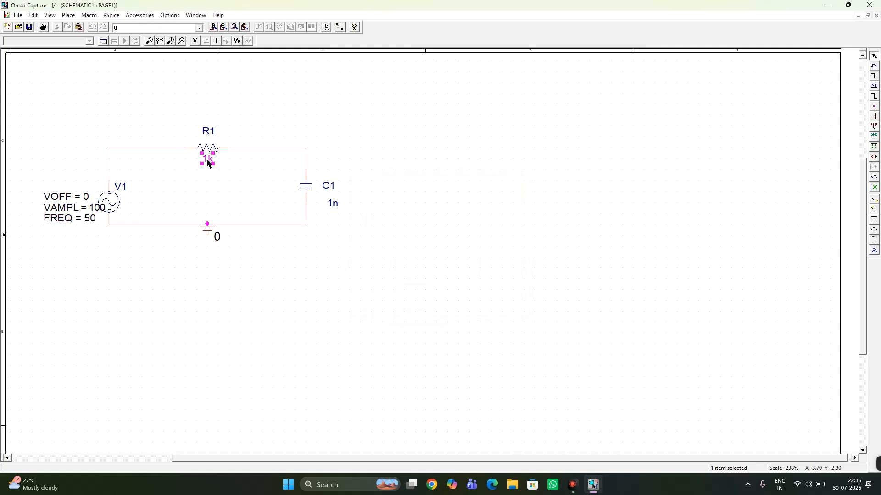
type("1")
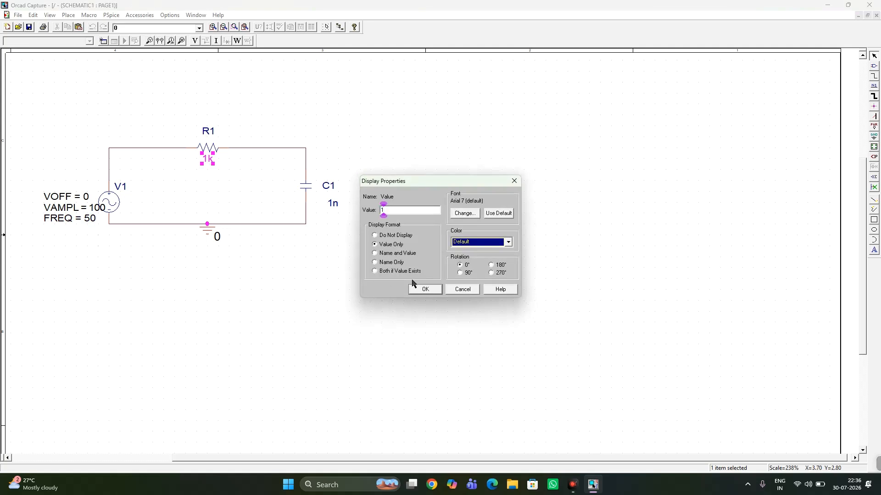
left_click(426, 289)
double_click(333, 203)
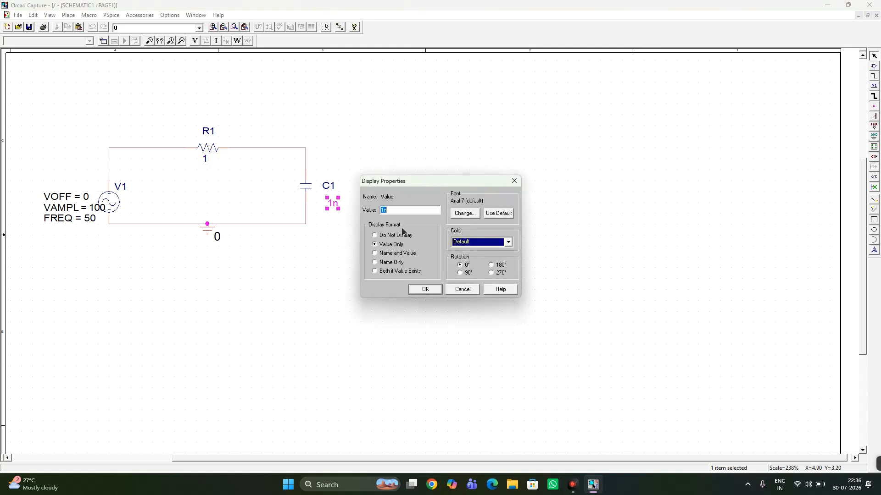
type("50uF")
left_click(436, 289)
left_click(197, 252)
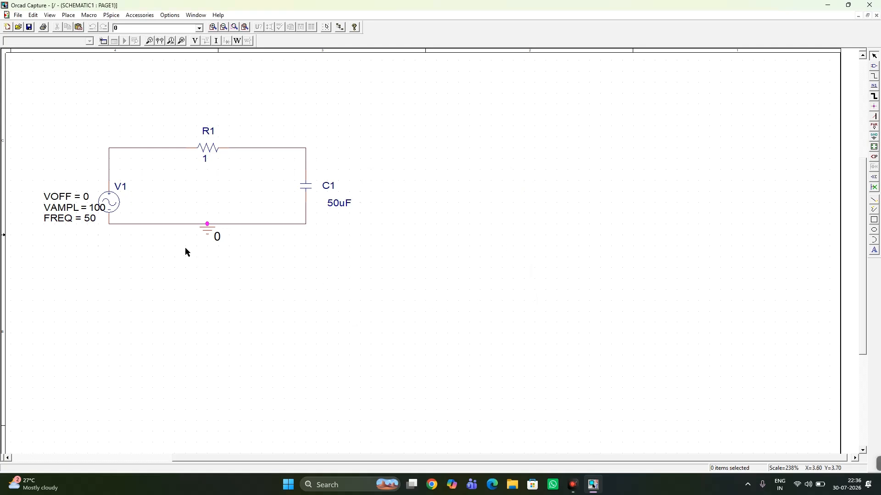
Step: Create a new PSpice simulation profile named 1478 for the schematic
left_click(113, 17)
left_click(113, 26)
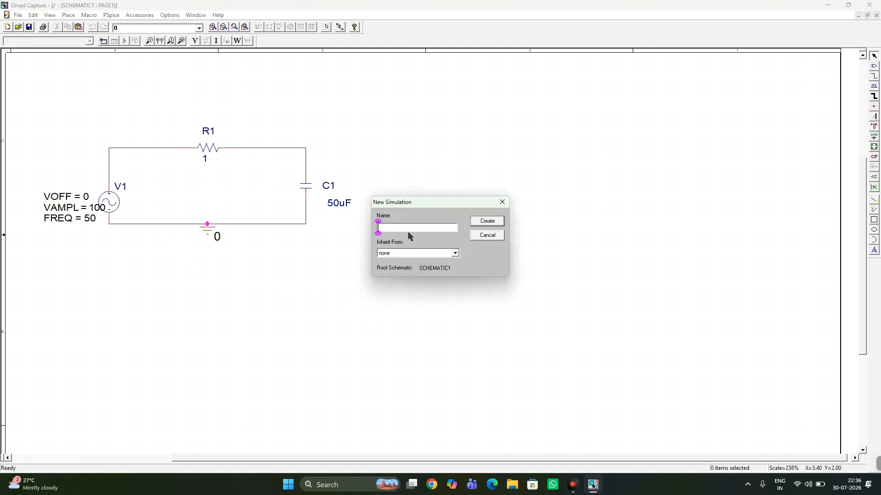
type("1478")
left_click(489, 222)
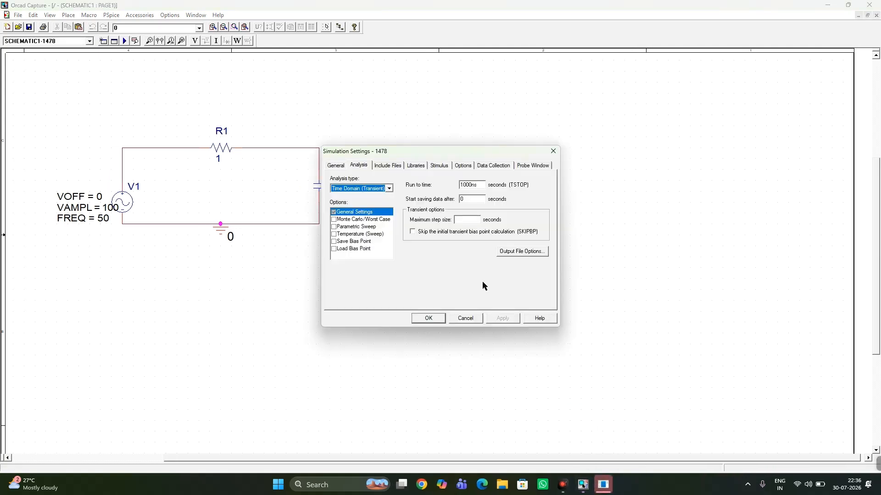
Step: Set the transient analysis run time to 40ms and apply the simulation settings
left_click(481, 185)
key("BackSpace")
key("BackSpace")
key("BackSpace")
key("BackSpace")
key("BackSpace")
key("BackSpace")
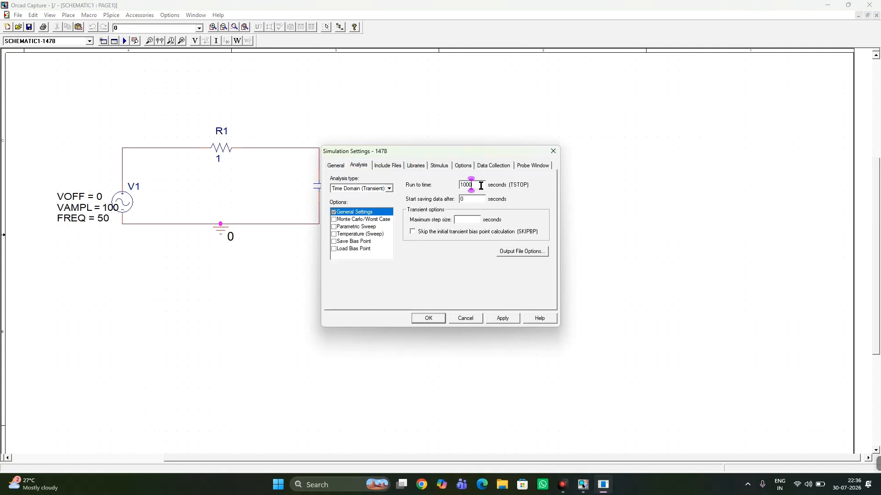
type("40ms")
left_click(502, 318)
left_click(428, 319)
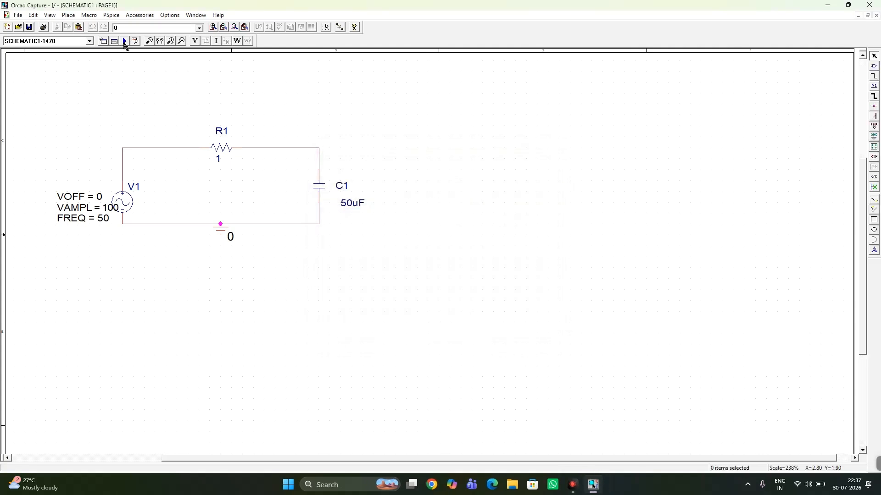
Step: Run the simulation and plot the resistor current I(R1) in the PSpice A/D results window
left_click(126, 41)
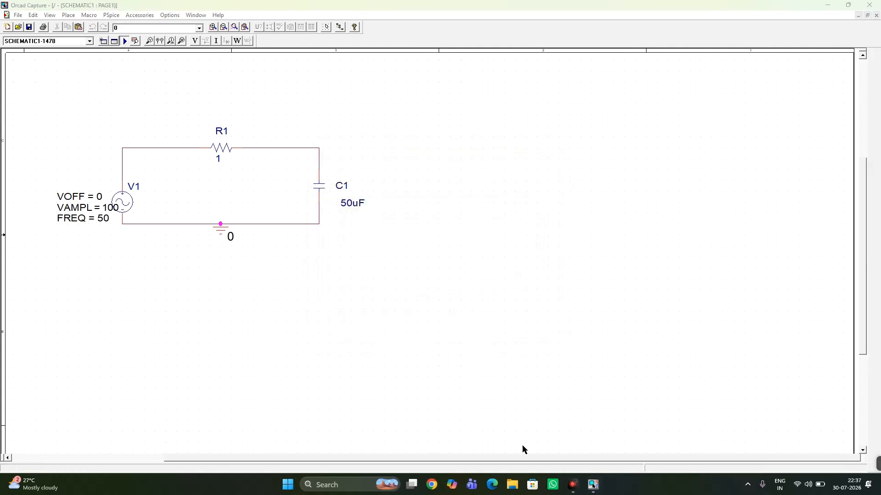
mouse_move(602, 483)
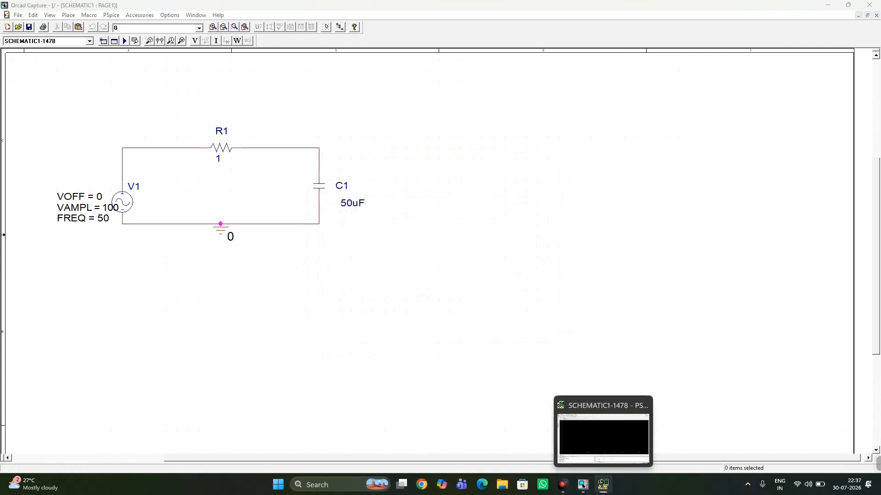
left_click(595, 436)
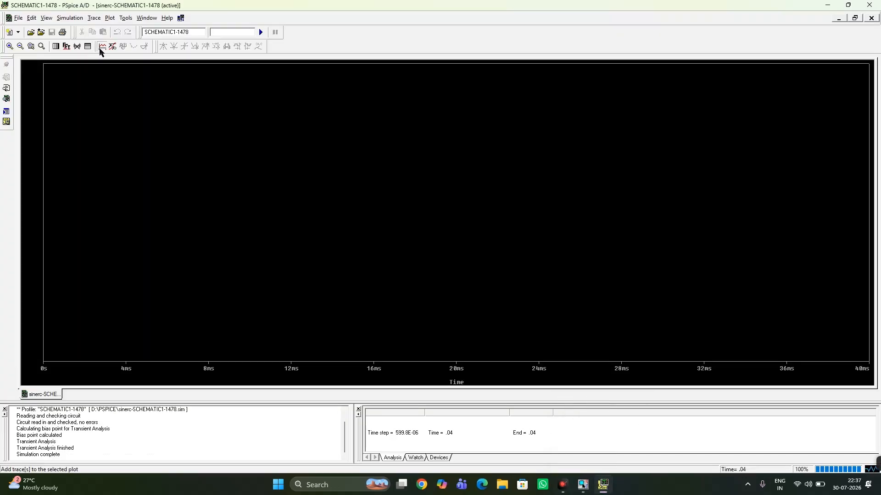
left_click(102, 46)
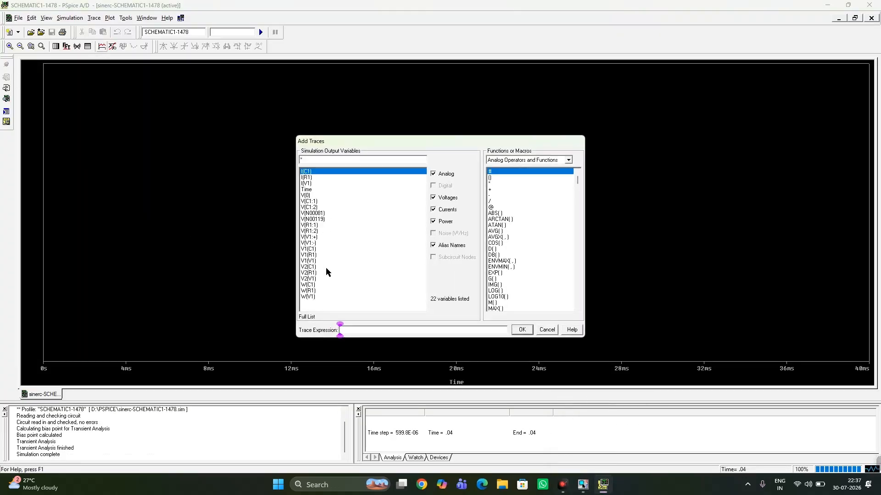
left_click(310, 178)
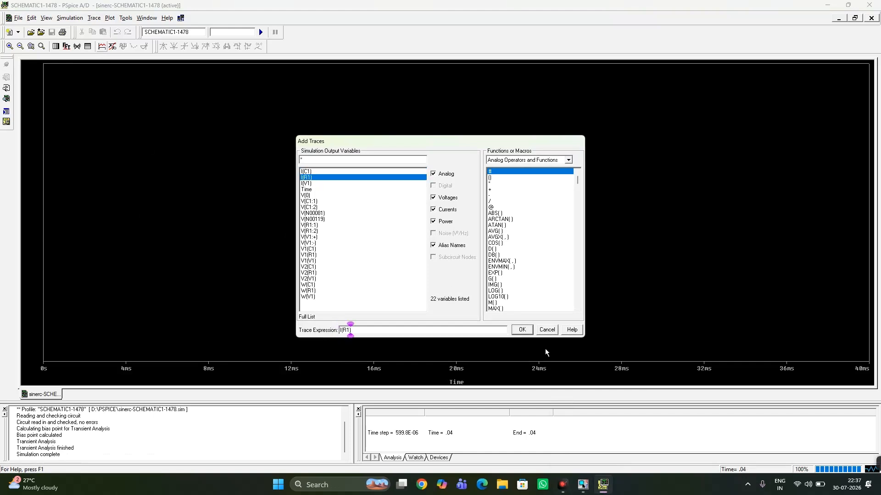
left_click(526, 330)
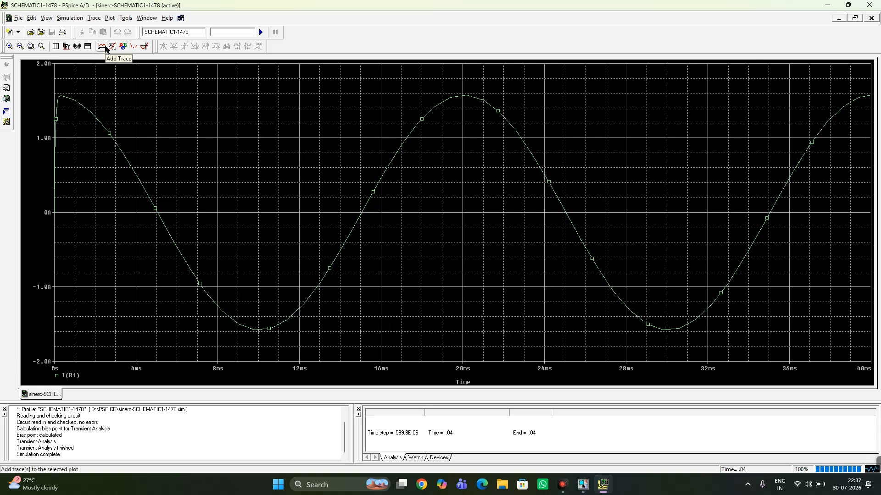
Step: Add the source voltage trace V1(V1) to the plot of the resistor current
left_click(104, 47)
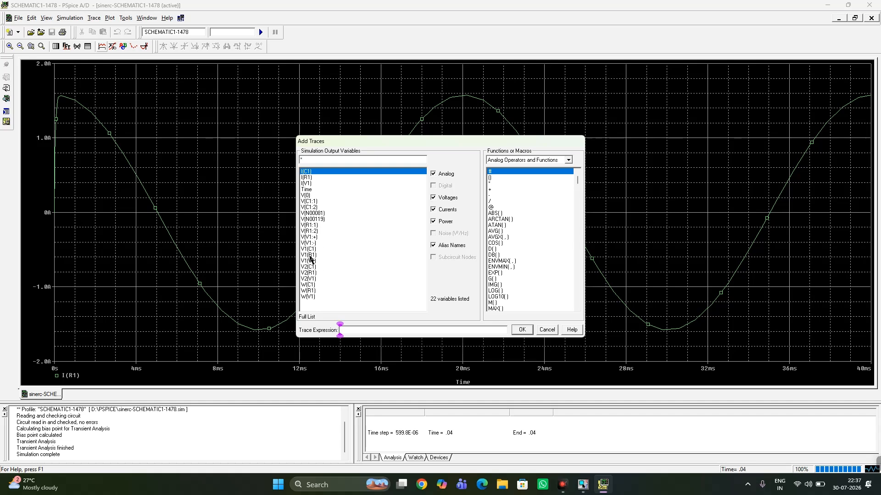
left_click(310, 261)
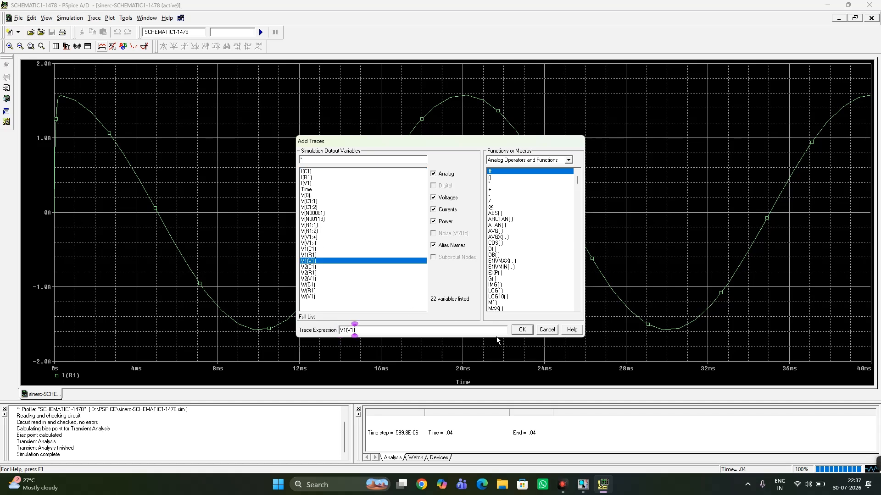
left_click(523, 330)
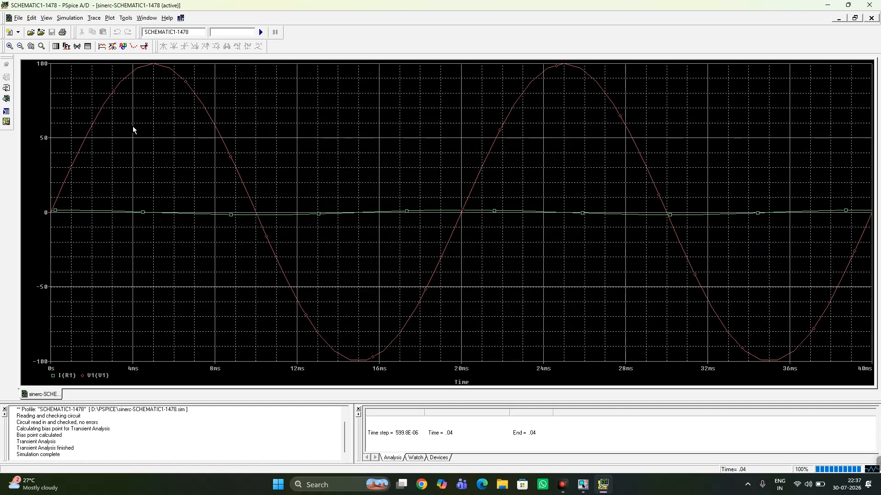
Step: Delete all traces from the plot and add the voltage traces V1(C1) and V1(V1)
left_click(101, 19)
left_click(115, 39)
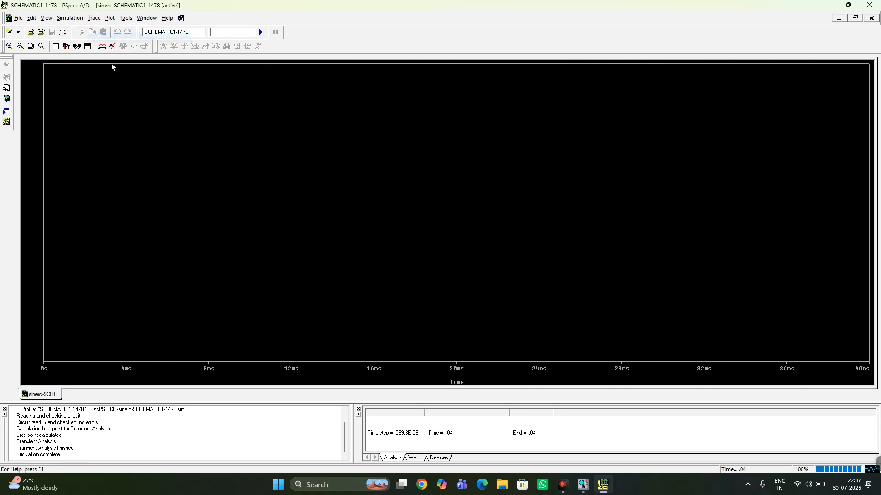
left_click(103, 47)
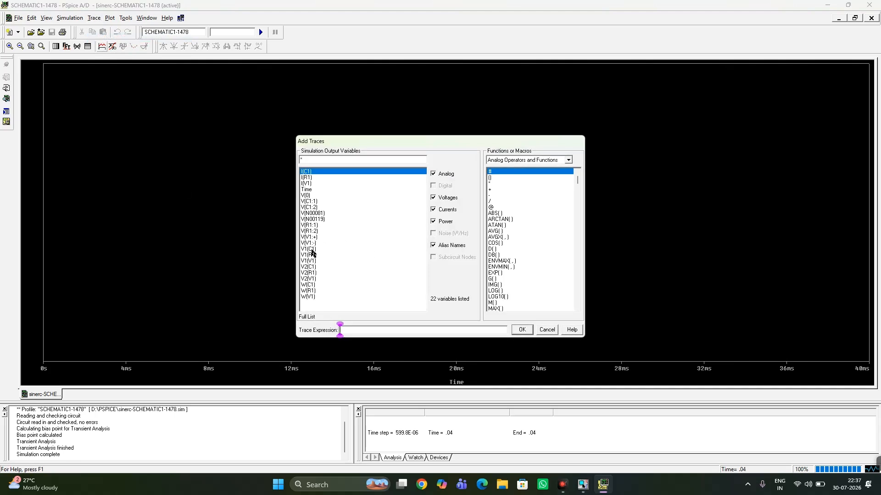
left_click(311, 250)
left_click(312, 260)
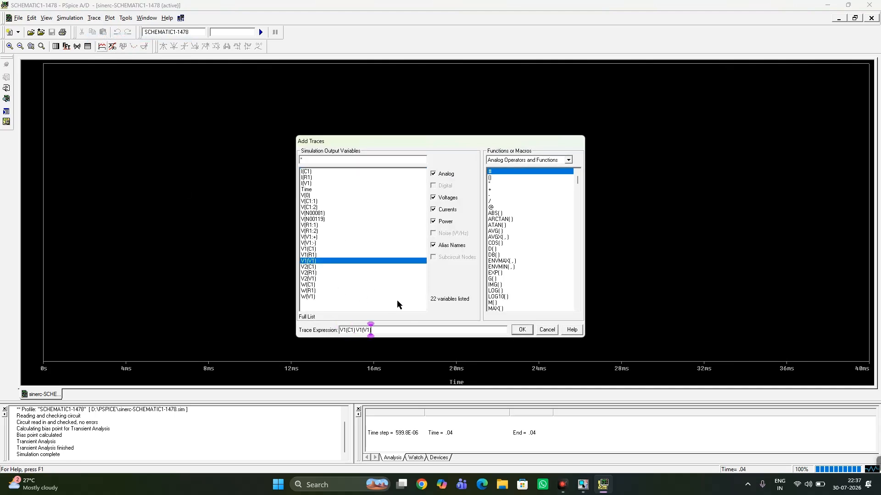
left_click(529, 331)
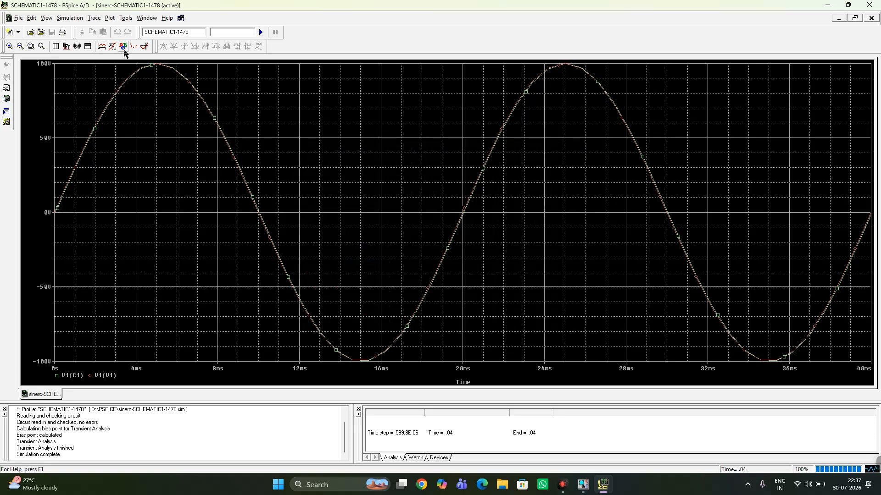
Step: Magnify the two voltage traces around their zero crossing near 20 ms, and close the simulation results window
left_click(31, 46)
left_click_drag(442, 198, 479, 234)
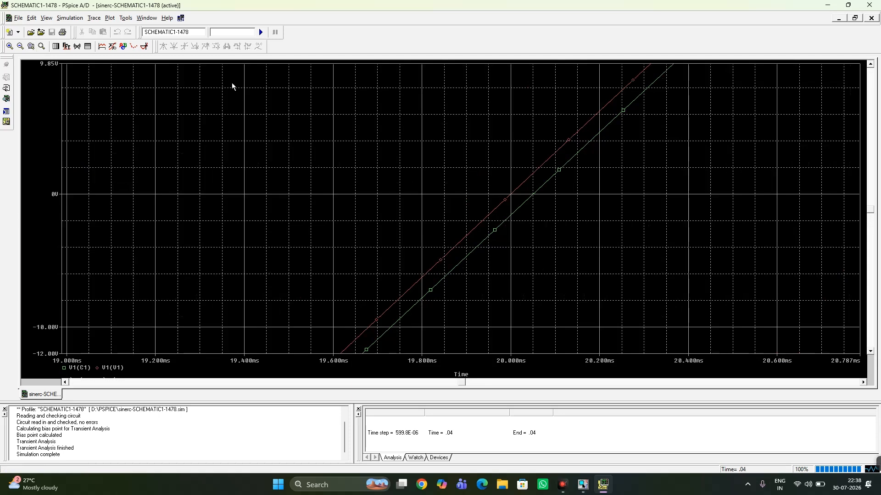
left_click(871, 5)
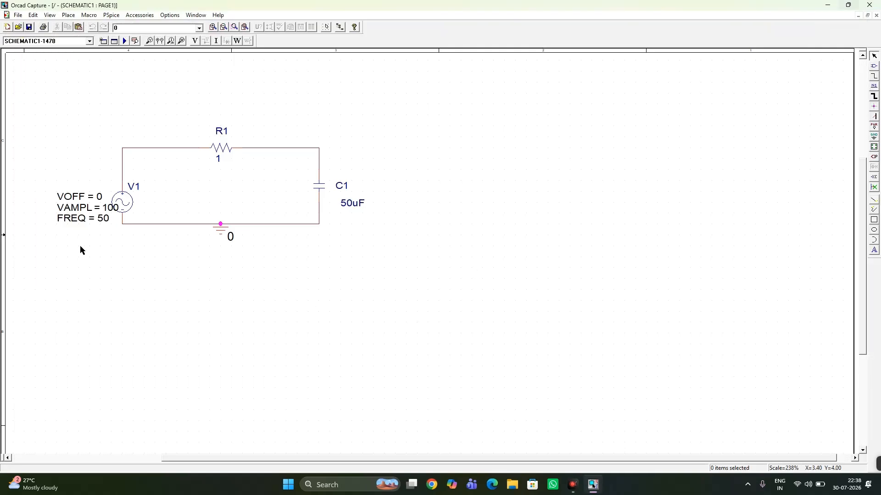
Step: Move the complete RC circuit closer to the upper-left area of the schematic page to make room for copies
left_click_drag(34, 125, 387, 267)
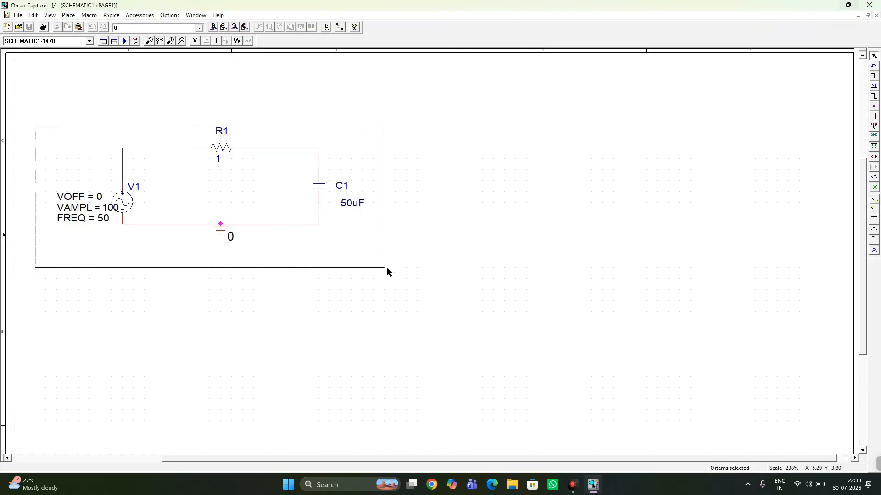
left_click_drag(224, 229, 194, 190)
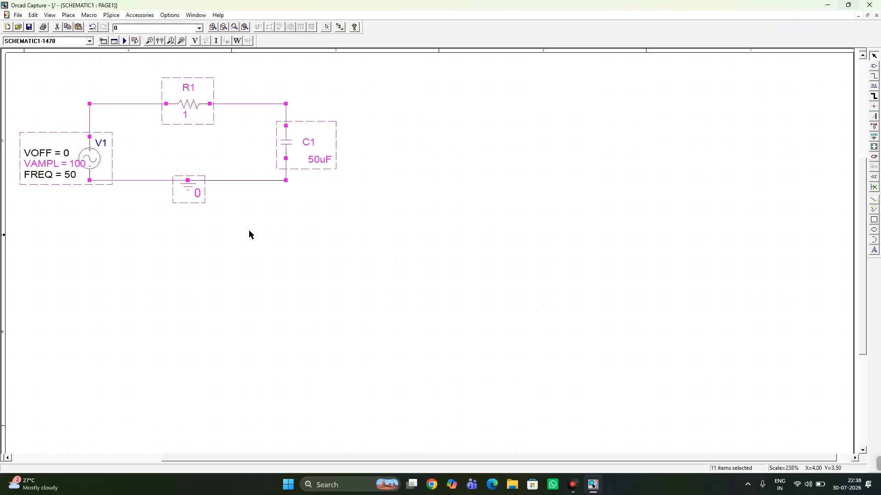
left_click(323, 235)
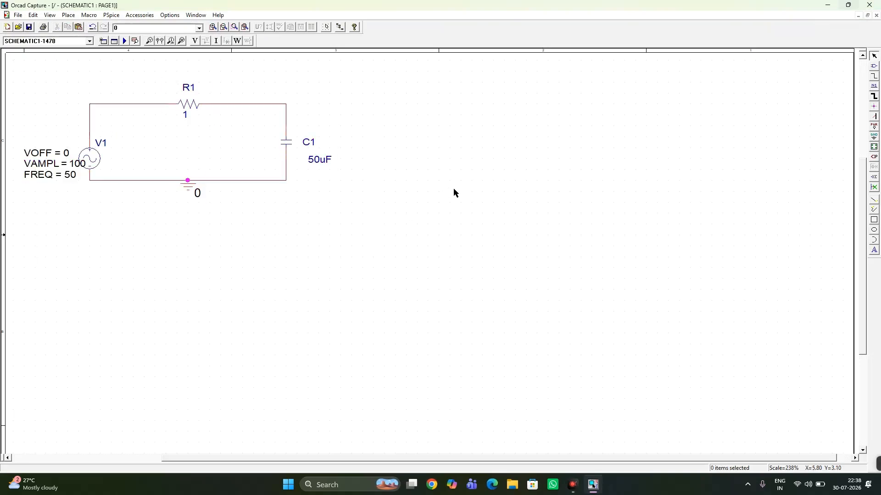
Step: Paste two copies of the RC circuit, one to the right of the original and one below it
key("ctrl+v")
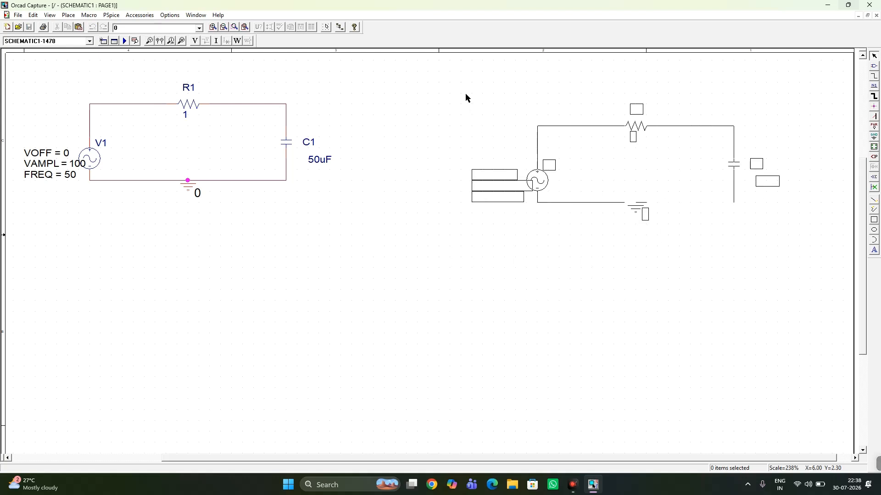
left_click(464, 87)
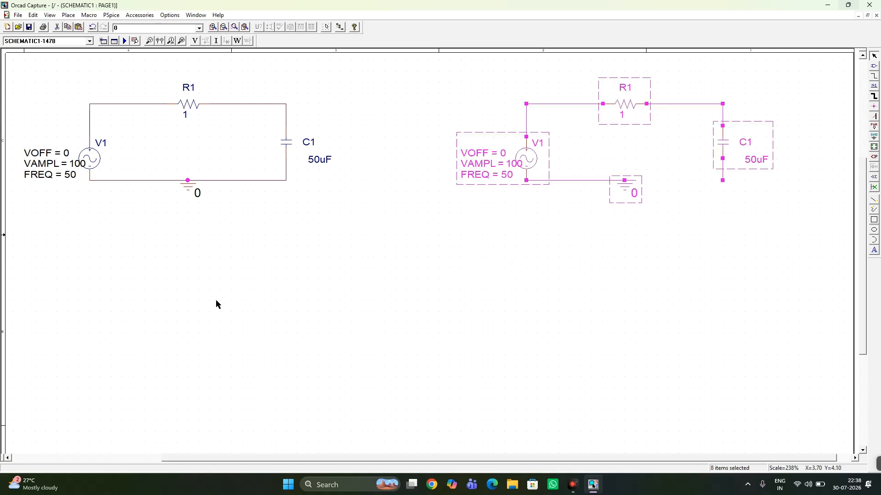
key("ctrl+v")
left_click(99, 260)
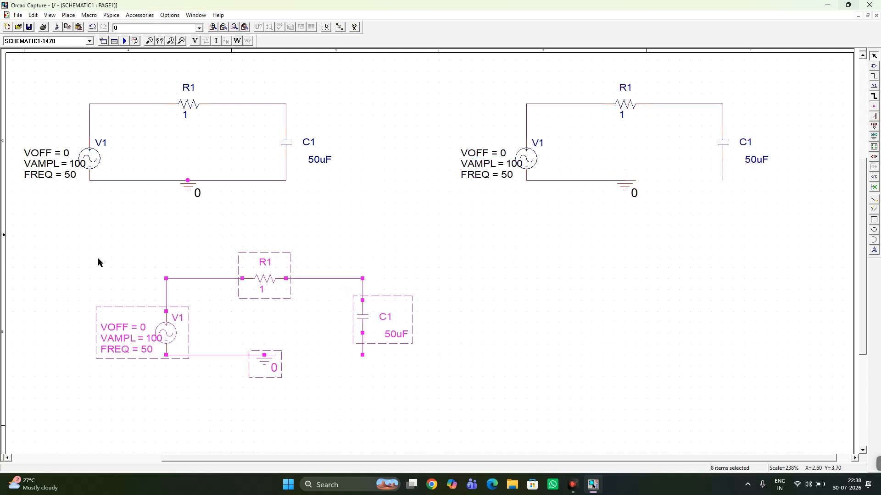
left_click(98, 257)
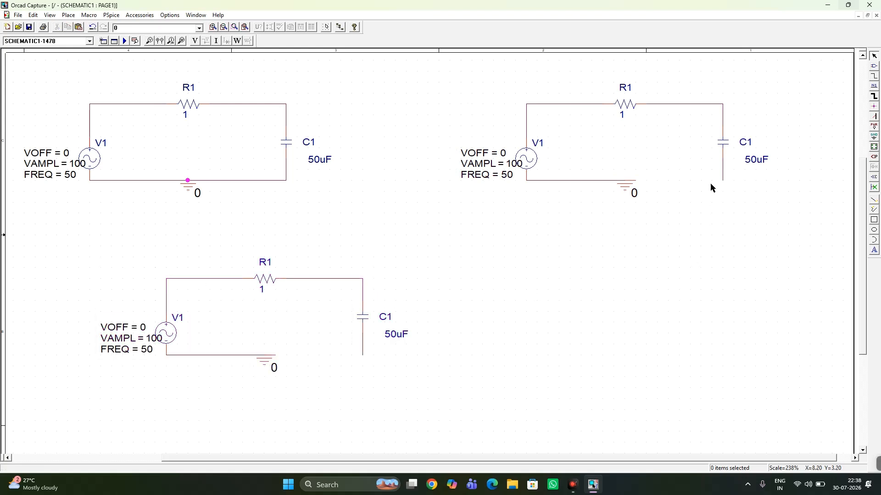
Step: Delete the loose wire below the capacitor in the right-hand circuit copy and wire the capacitor to the ground node
left_click(722, 178)
key("Delete")
left_click(873, 96)
left_click(722, 159)
left_click(624, 180)
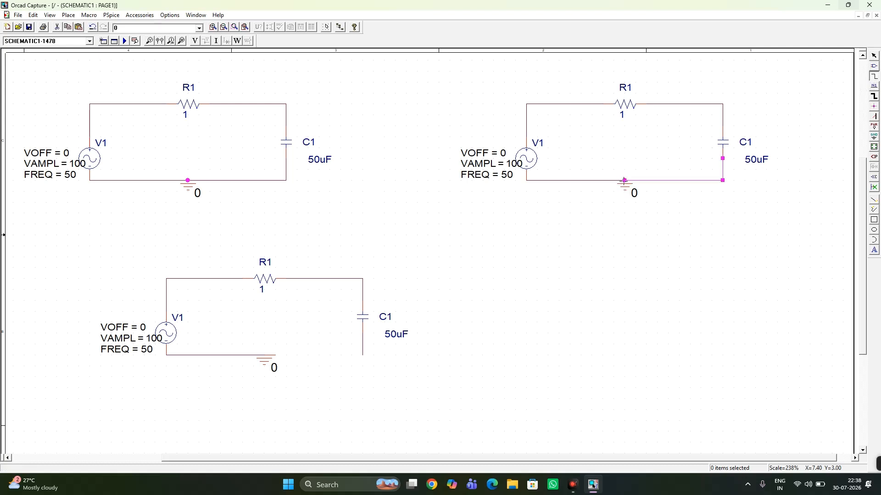
key("Escape")
Step: Replace the loose wire below the lower circuit copy's capacitor with a wire running to its ground node
left_click(363, 352)
key("Delete")
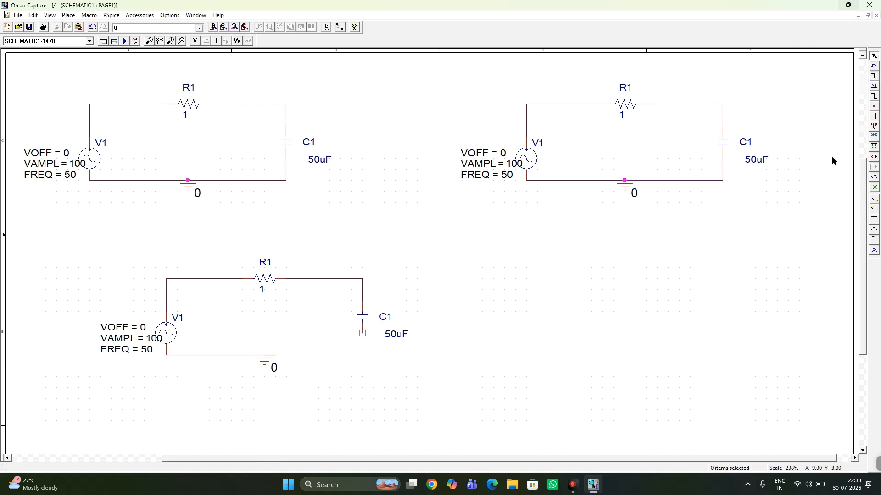
left_click(874, 77)
left_click(363, 334)
left_click(264, 355)
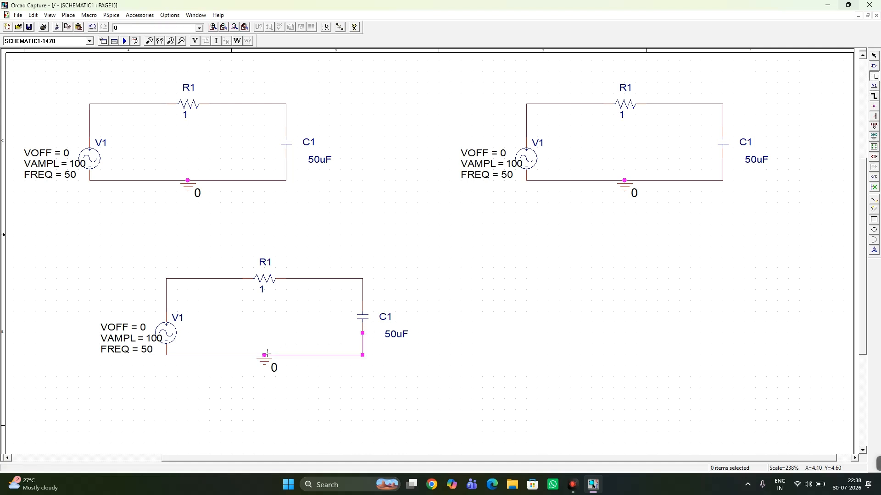
key("Escape")
Step: Rename the right-hand circuit's resistor, capacitor and voltage source as R2, C2 and V2
double_click(626, 90)
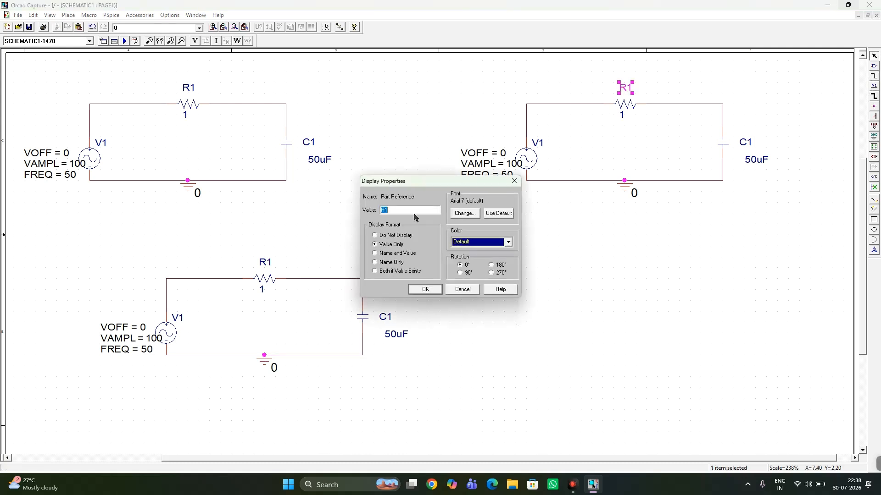
type("R2")
left_click(425, 289)
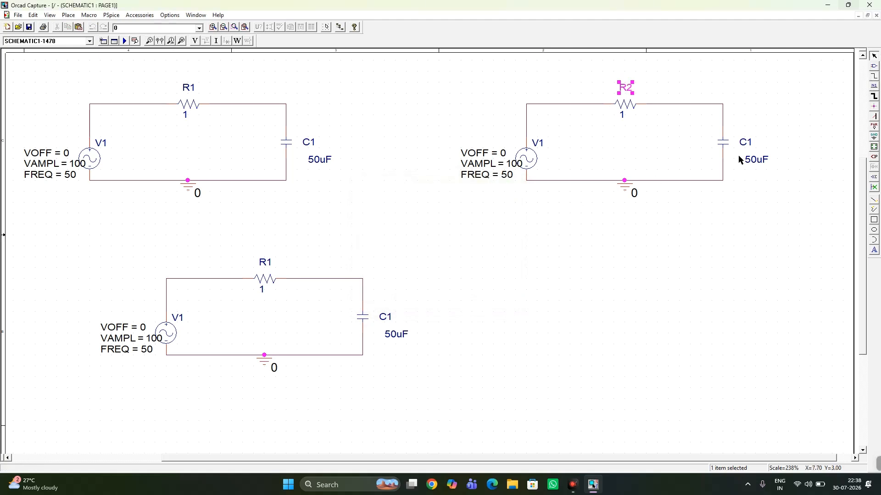
double_click(745, 146)
left_click(393, 210)
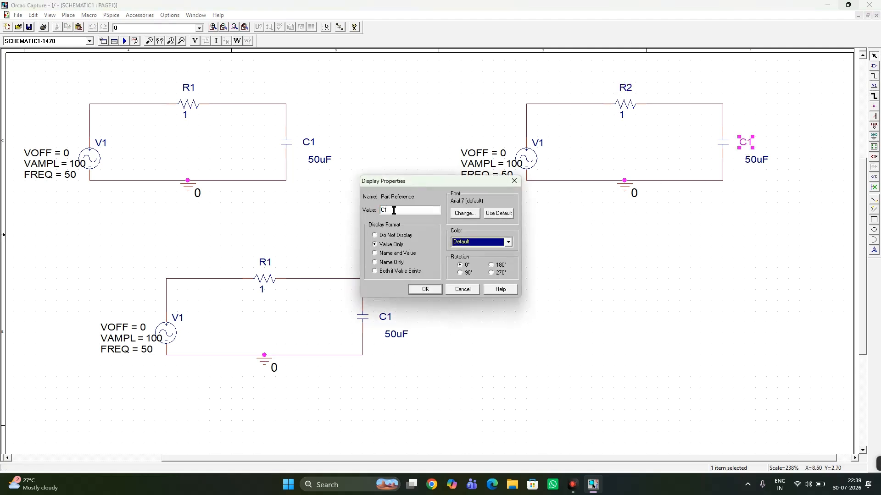
key("BackSpace")
left_click(417, 290)
left_click(541, 143)
double_click(540, 143)
type("2")
left_click(425, 289)
Step: Rename the lower circuit's resistor, capacitor and voltage source as R3, C3 and V3
left_click(267, 263)
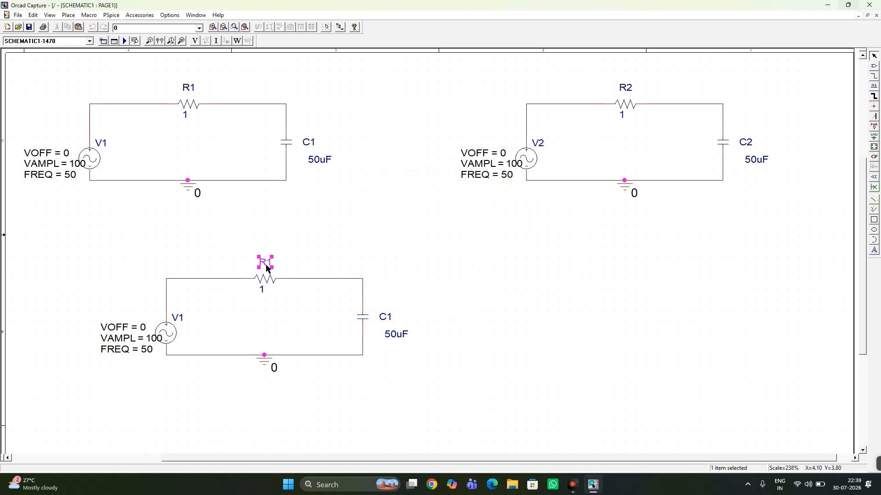
double_click(270, 267)
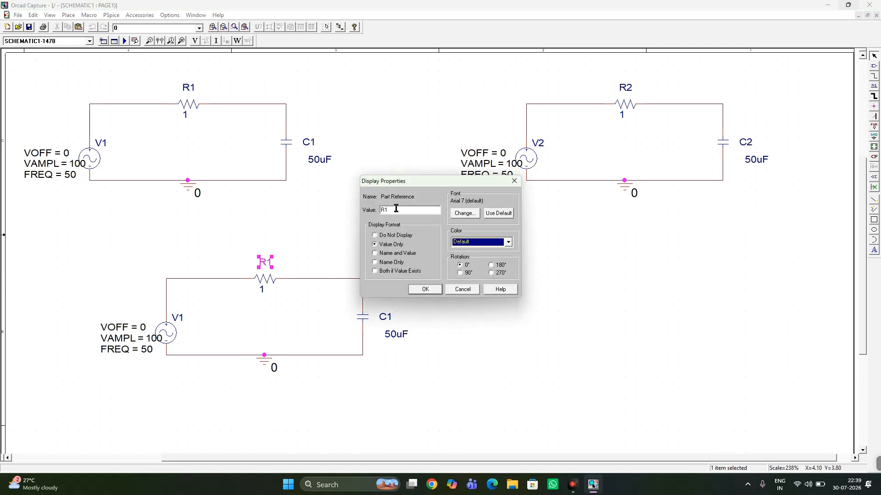
left_click(425, 290)
double_click(385, 315)
left_click(415, 210)
key("BackSpace")
type("3")
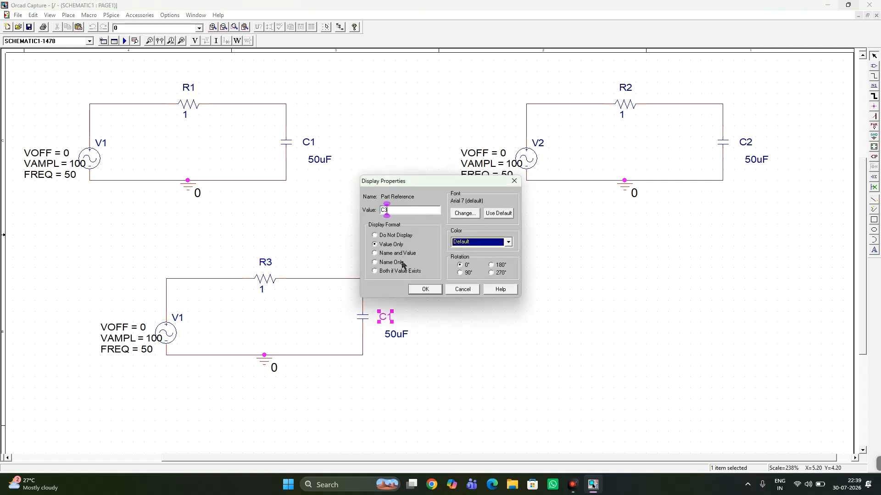
left_click(415, 288)
double_click(177, 318)
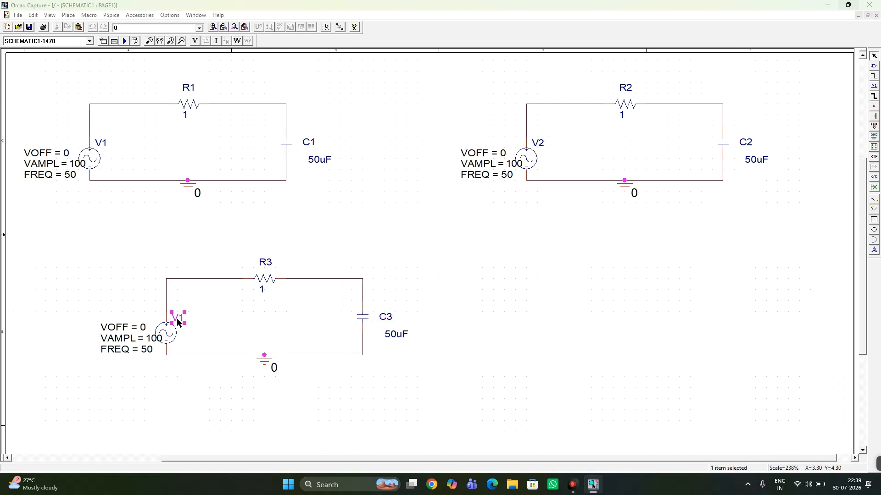
left_click(393, 211)
key("BackSpace")
type("3")
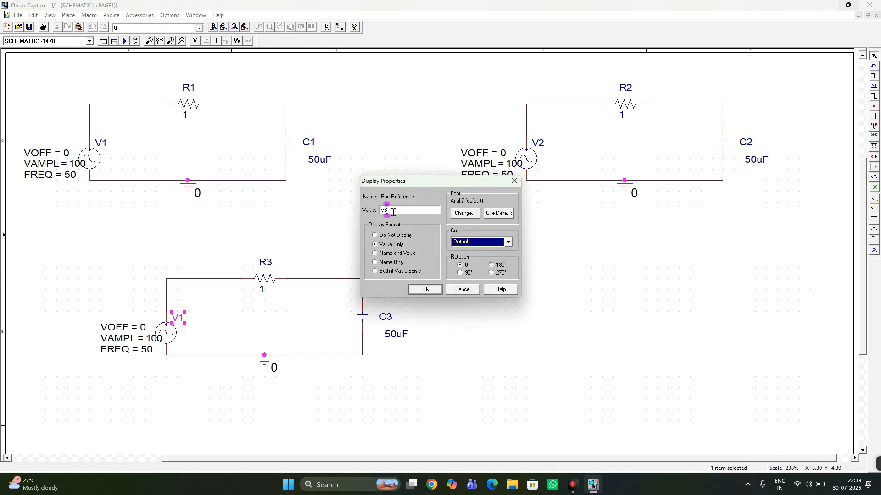
left_click(424, 290)
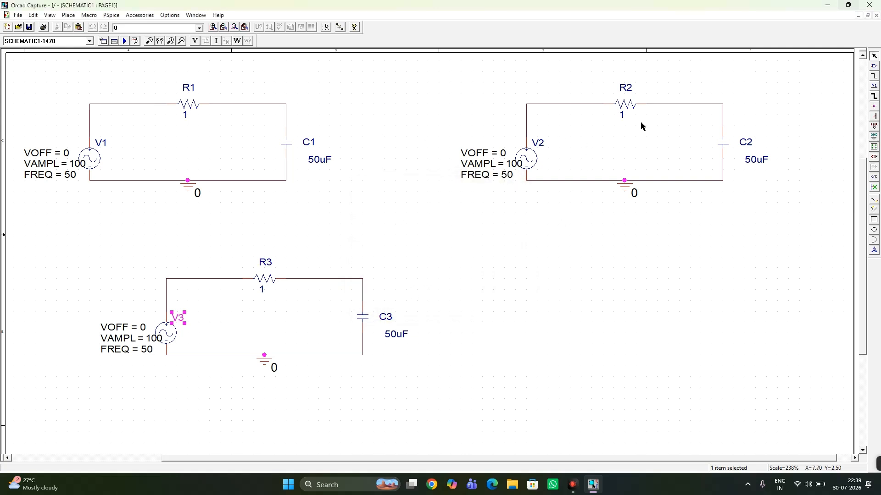
Step: Set the value of resistor R2 to 10 and the value of resistor R3 to 15
double_click(623, 115)
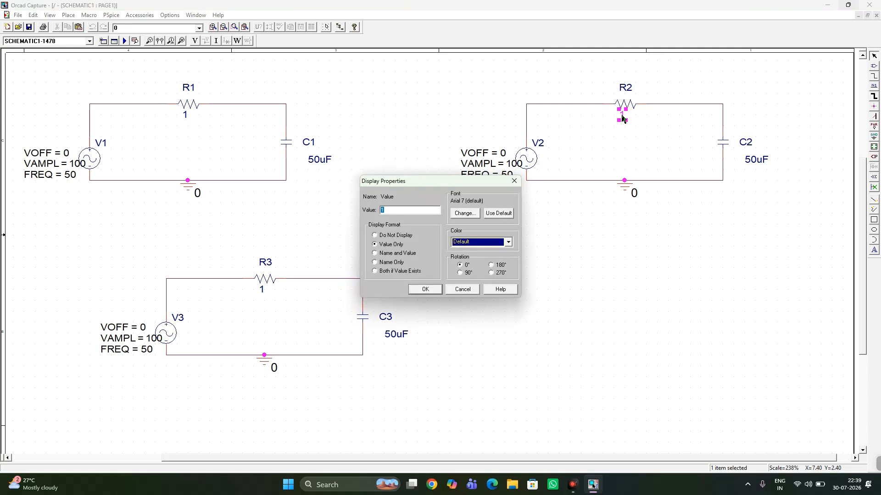
type("10")
left_click(425, 289)
double_click(262, 290)
type("15")
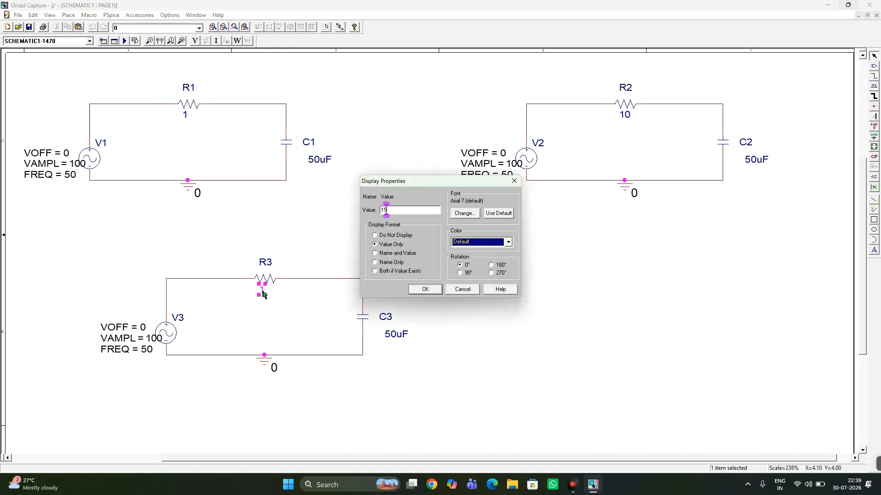
left_click(427, 291)
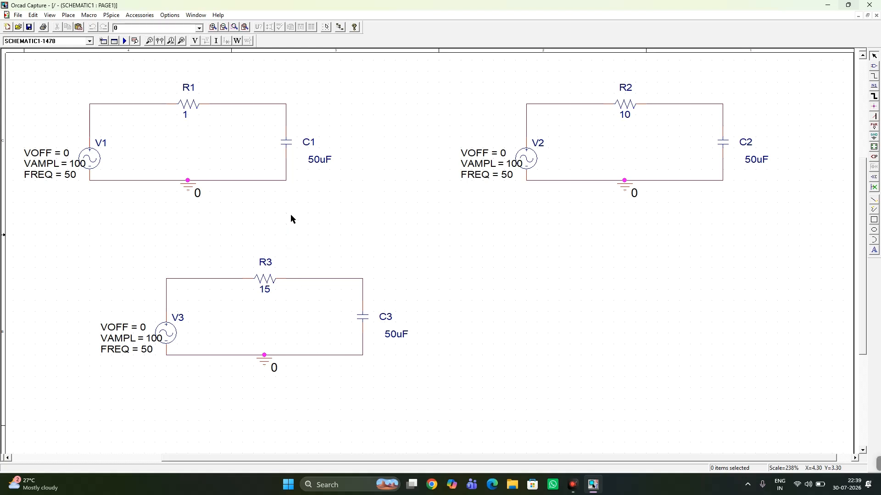
Step: Run the simulation and plot the resistor currents I(R1), I(R2) and I(R3) together
left_click(126, 41)
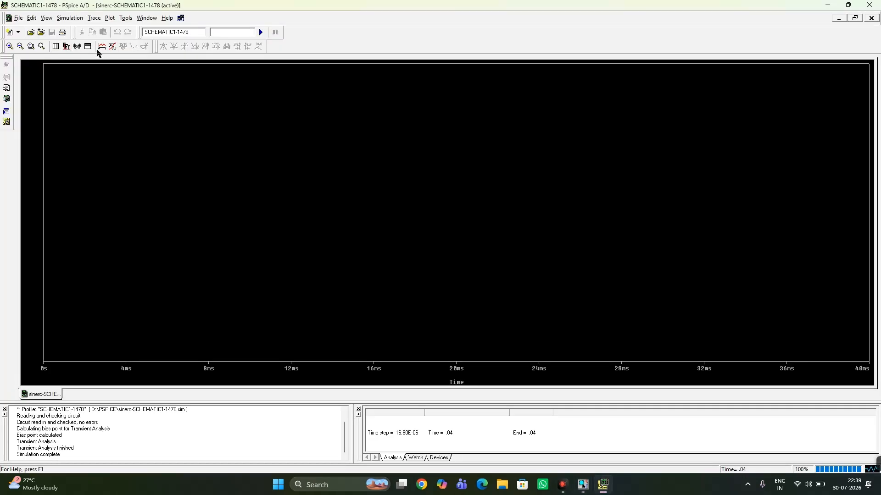
left_click(102, 46)
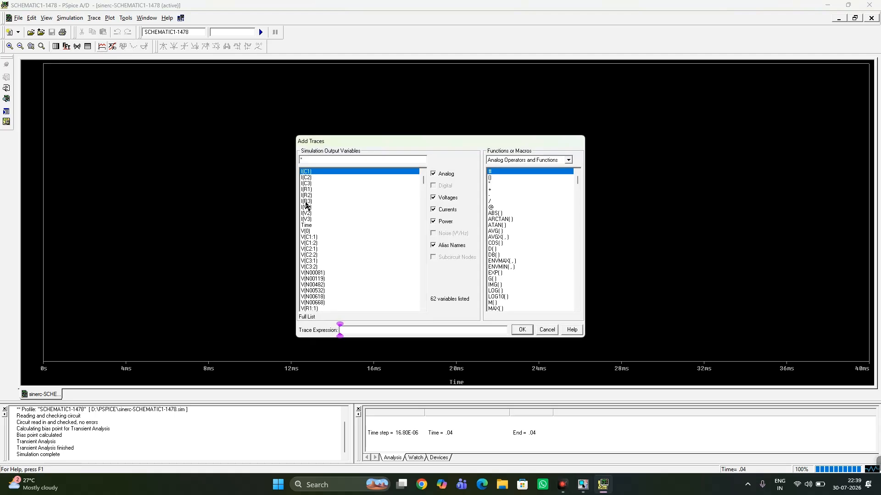
left_click(307, 189)
left_click(307, 195)
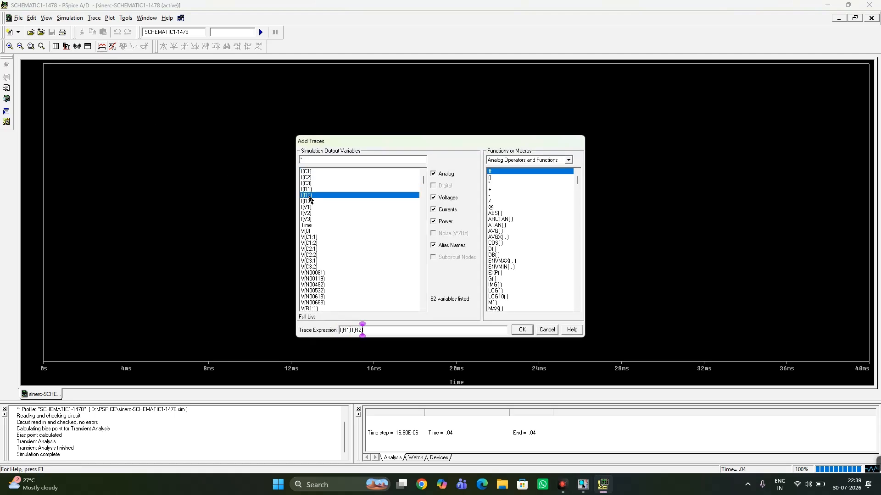
left_click(306, 201)
left_click(522, 330)
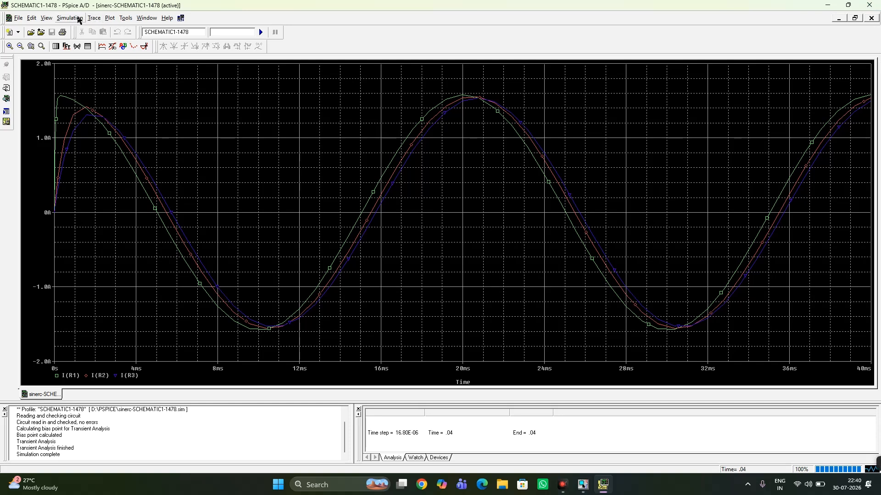
Step: Replace the plotted currents with the voltages V1(C1), V1(C2), V1(C3) and V1(V1), and close the simulation results after viewing them
left_click(94, 18)
left_click(97, 41)
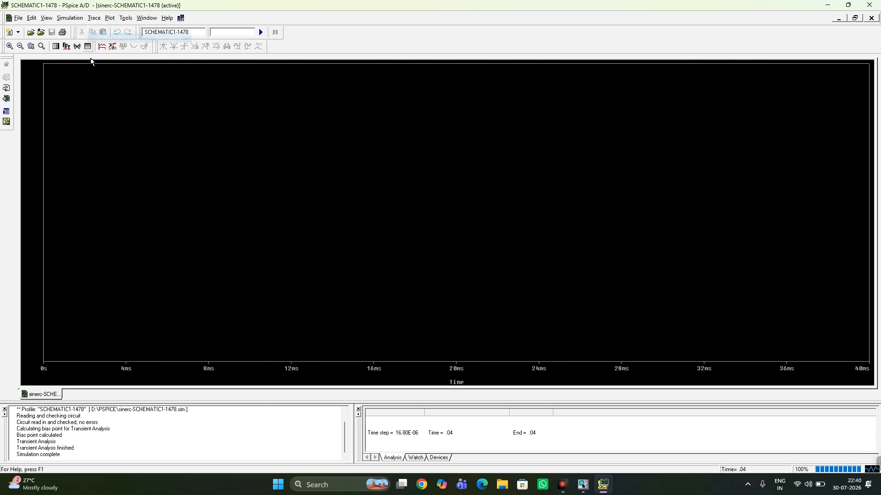
left_click(101, 47)
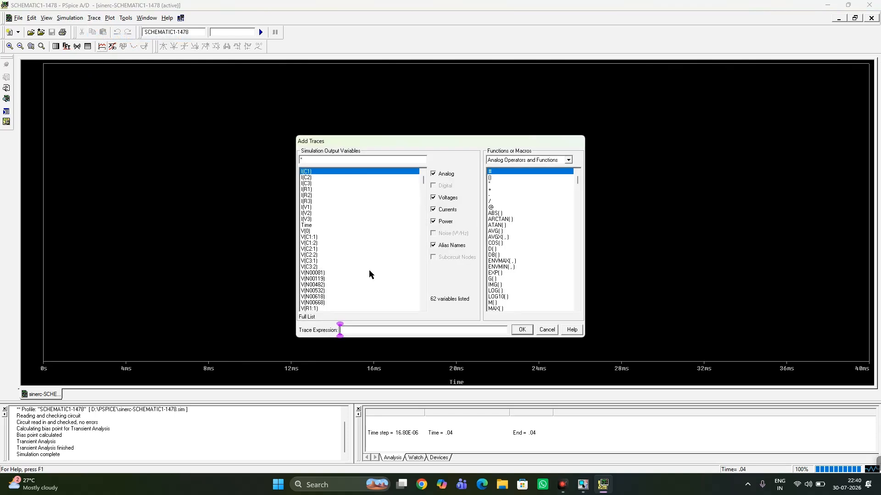
scroll(424, 195, "down", 1)
left_click_drag(423, 195, 426, 258)
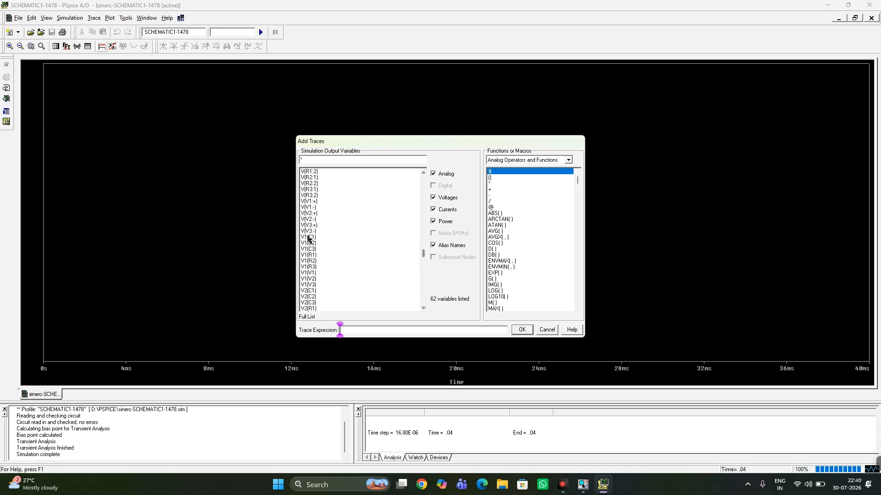
left_click(307, 237)
left_click(306, 243)
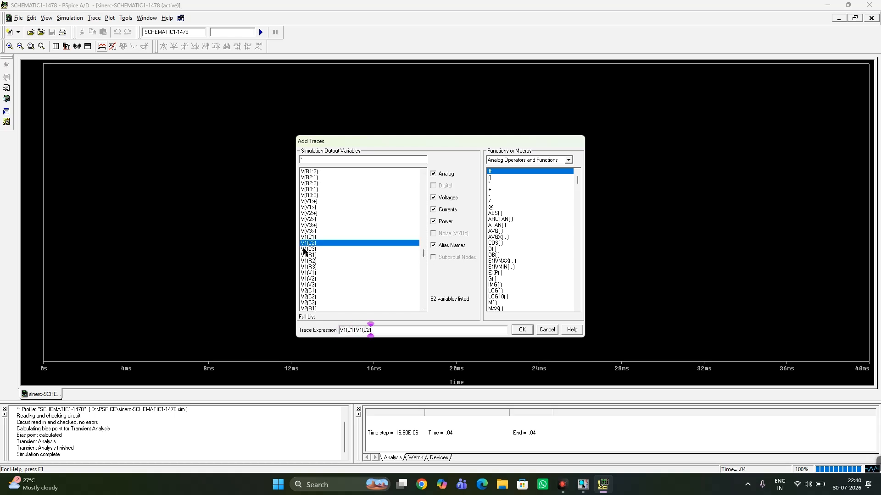
left_click(306, 249)
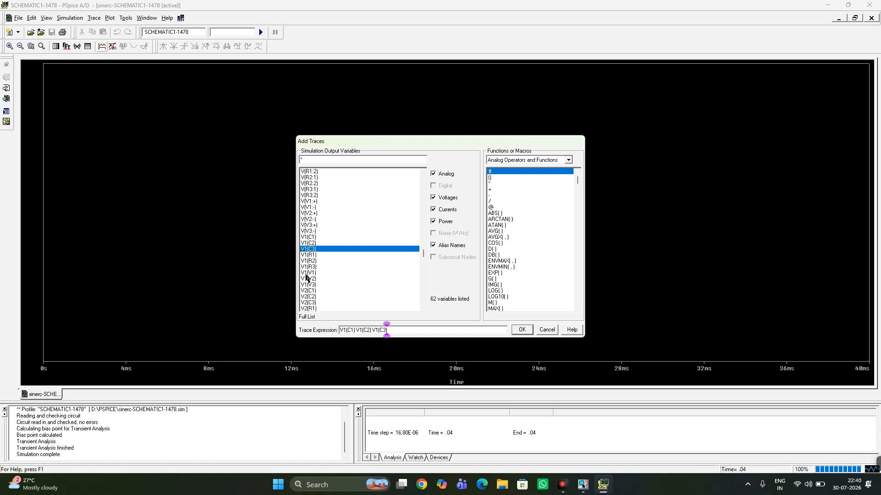
left_click(306, 273)
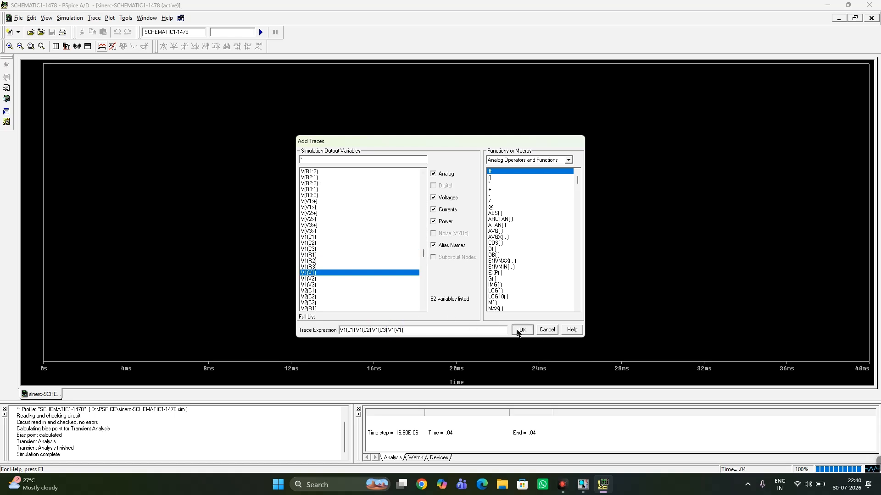
left_click(520, 330)
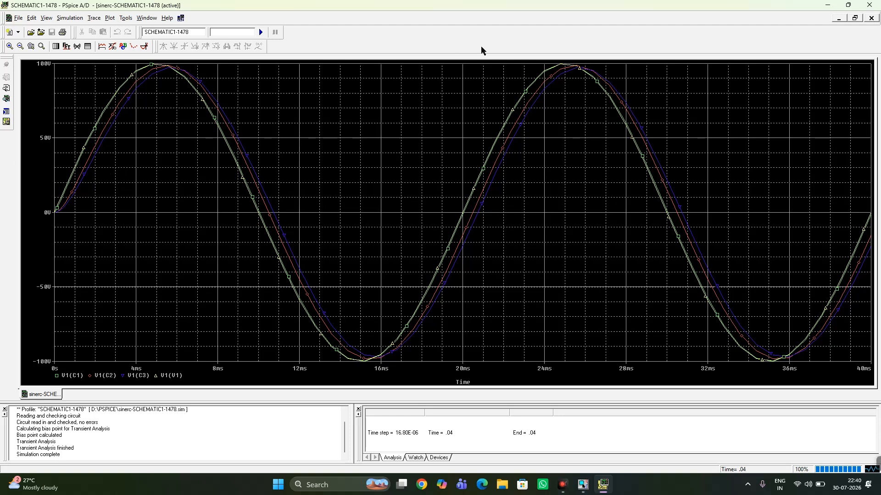
left_click(868, 5)
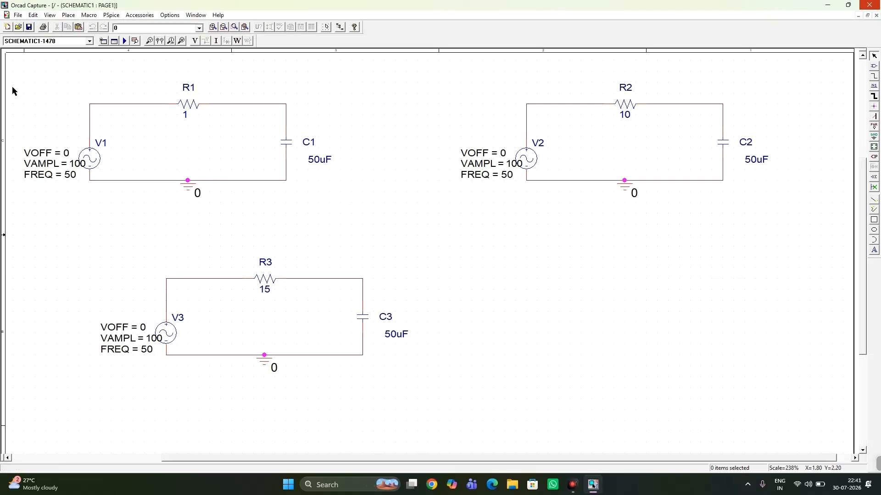
Step: Delete the wires joining the resistor to the capacitor in all three circuits
left_click(253, 105)
key("Delete")
left_click(696, 104)
key("Delete")
left_click(722, 117)
key("Delete")
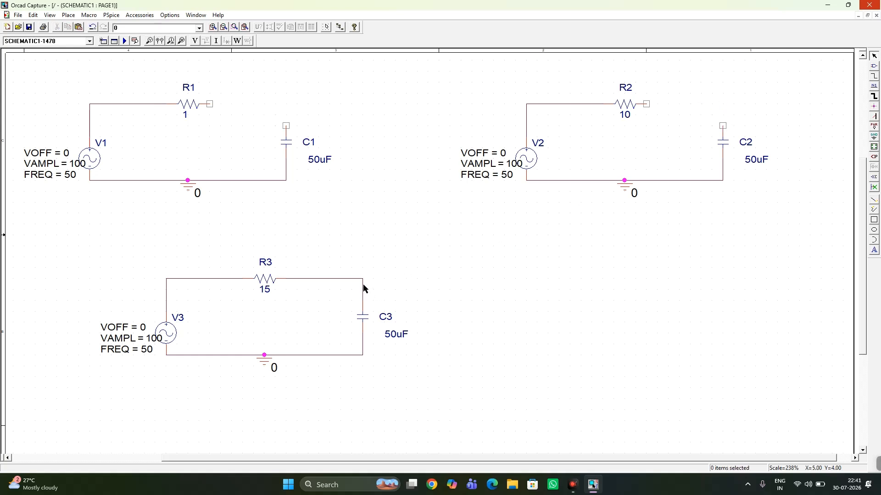
left_click(343, 278)
key("Delete")
Step: Place an inductor L from the ANALOG library between the resistor and the capacitor in each of the three circuits
left_click(875, 67)
scroll(363, 288, "up", 2)
scroll(362, 287, "up", 5)
scroll(358, 280, "up", 5)
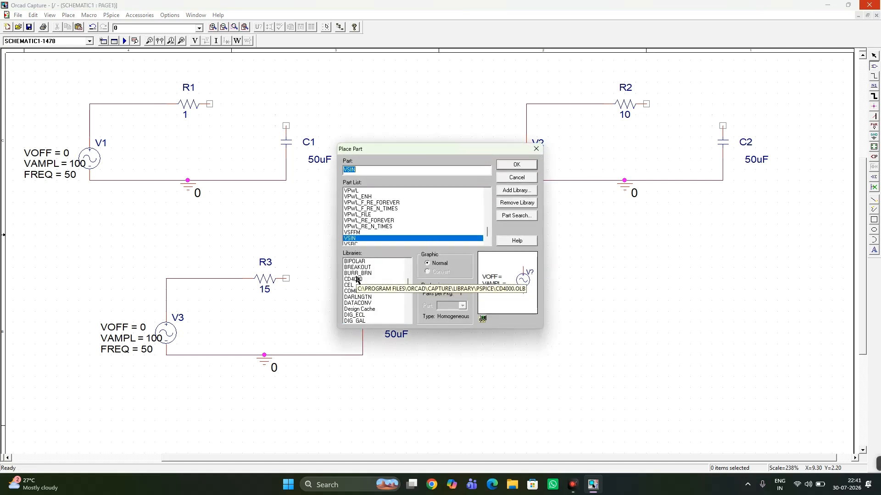
scroll(358, 284, "up", 5)
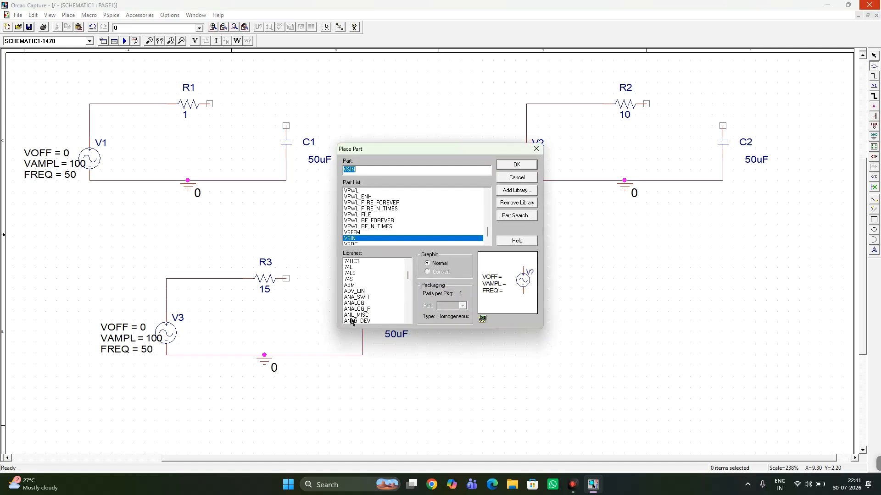
left_click(354, 303)
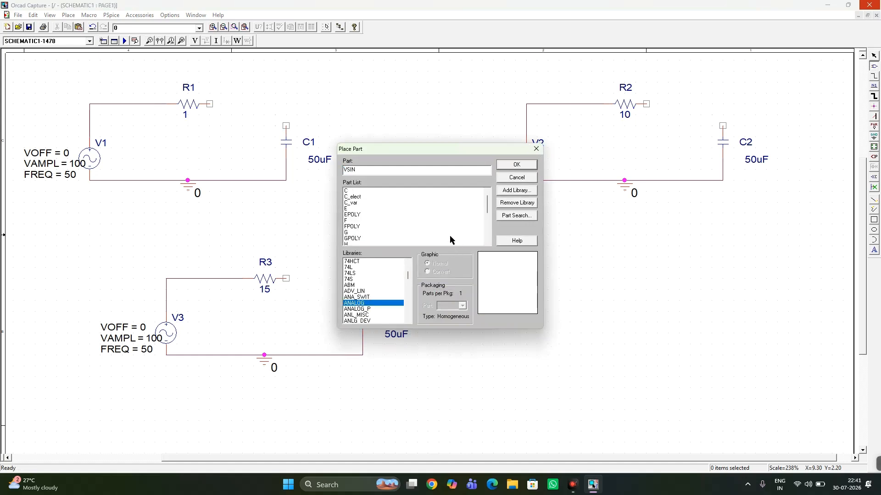
scroll(354, 226, "down", 3)
scroll(353, 229, "down", 2)
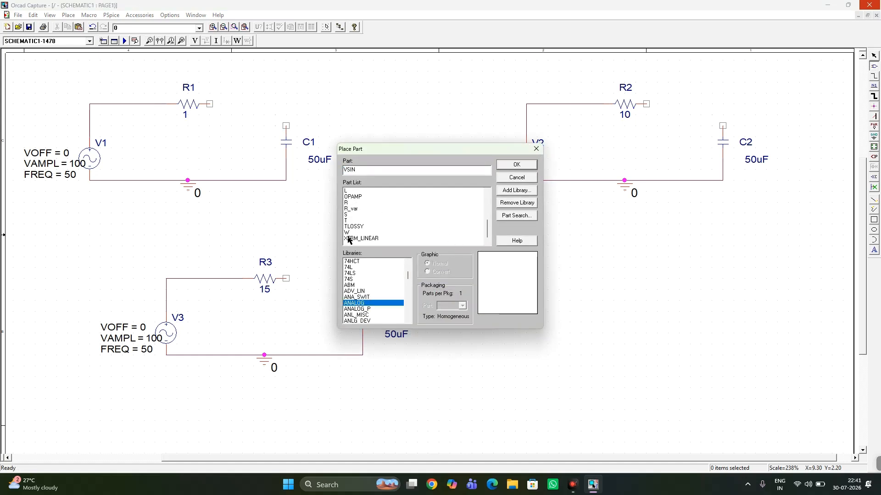
left_click(346, 191)
left_click(516, 164)
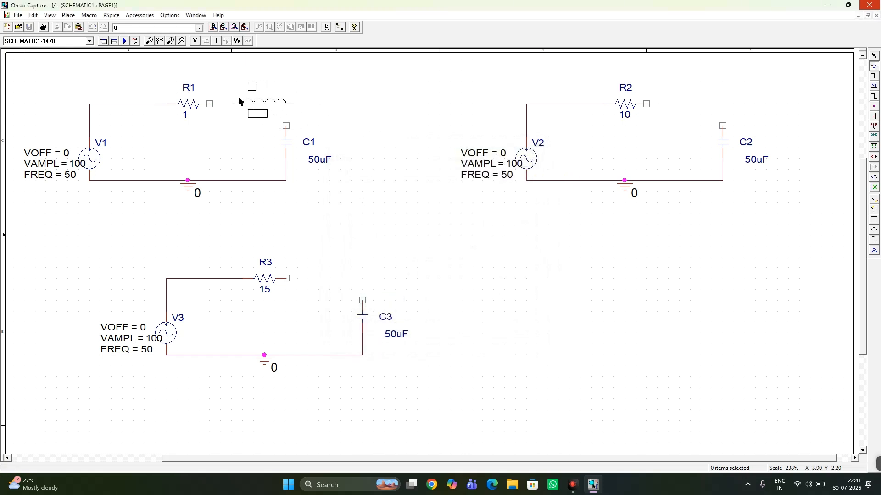
left_click(230, 101)
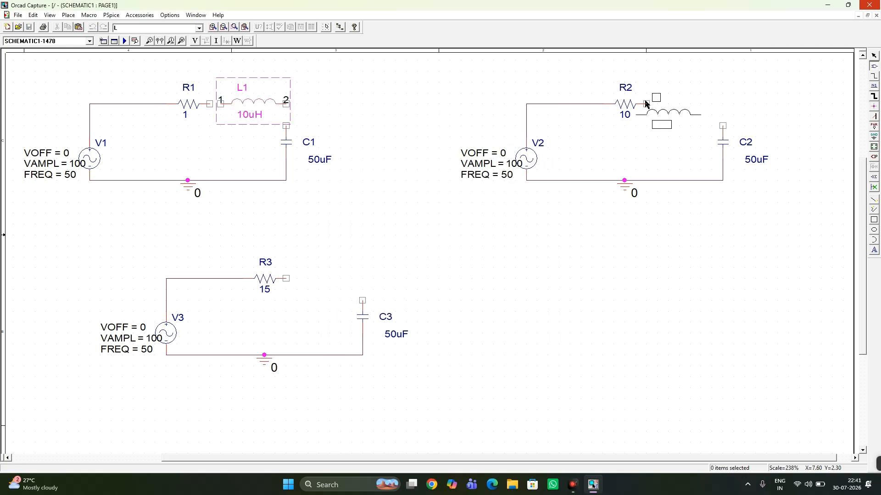
left_click(663, 90)
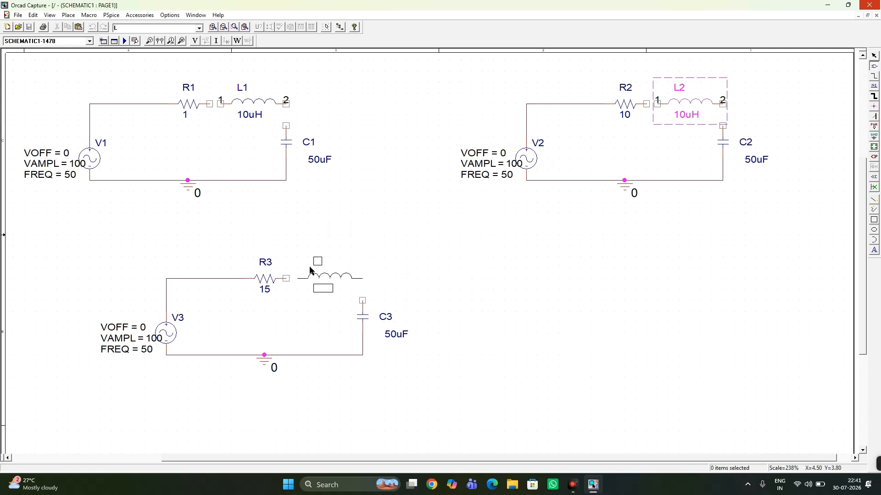
left_click(310, 270)
key("Escape")
left_click(524, 297)
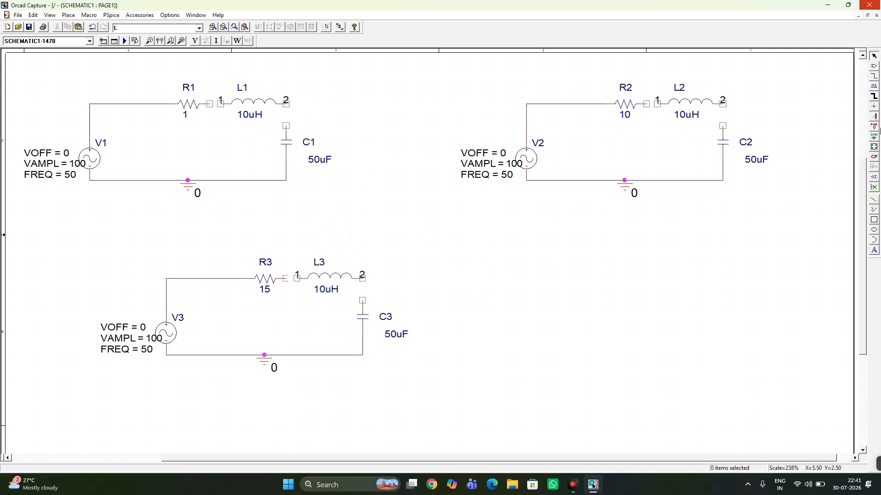
Step: Wire inductor L1 in series between resistor R1 and capacitor C1
left_click(873, 76)
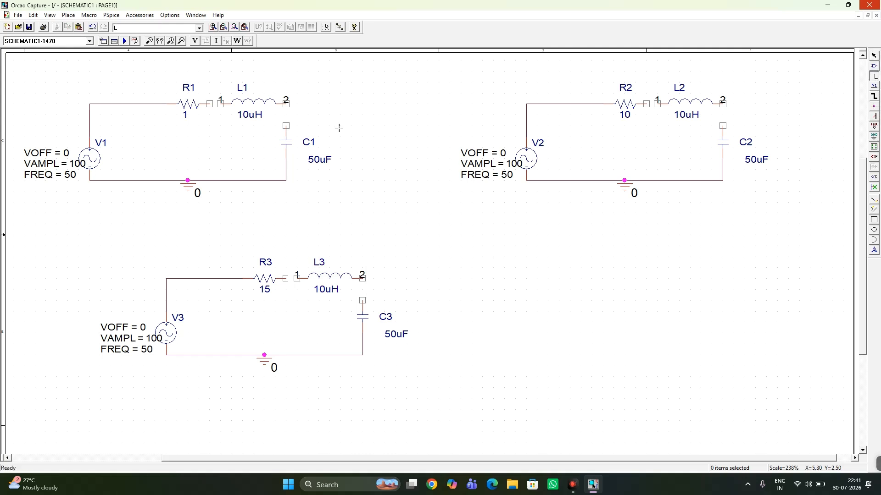
left_click(210, 103)
left_click(221, 103)
left_click(286, 103)
left_click(286, 126)
Step: Wire inductor L2 in series between resistor R2 and capacitor C2
left_click(646, 104)
left_click(658, 103)
left_click(722, 104)
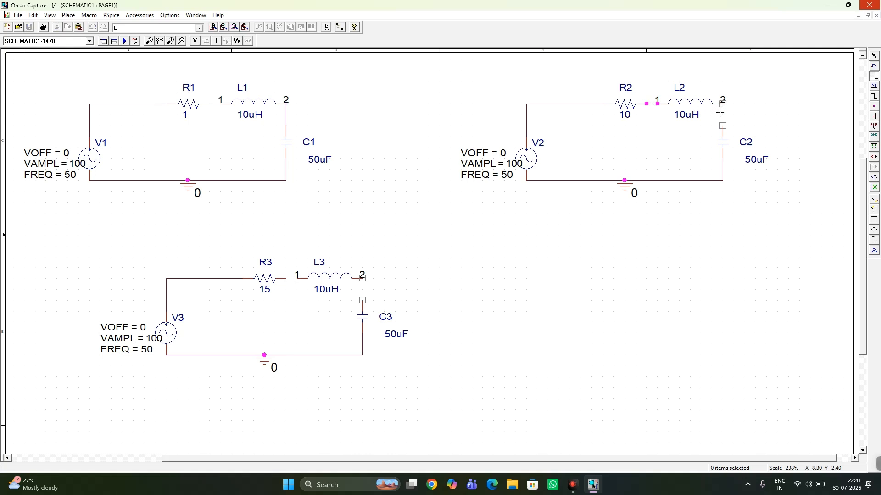
left_click(723, 126)
Step: Wire inductor L3 in series between resistor R3 and capacitor C3, and end wiring
left_click(285, 278)
left_click(296, 279)
left_click(362, 278)
left_click(362, 300)
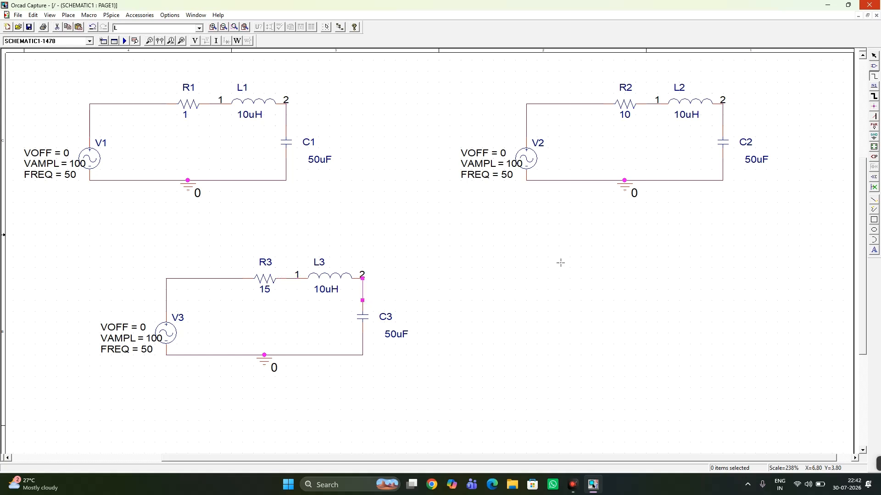
key("Escape")
left_click(449, 324)
Step: Simulate the three RLC circuits, plot the currents I(R1), I(R2) and I(R3) together, and close the results after viewing them
left_click(124, 41)
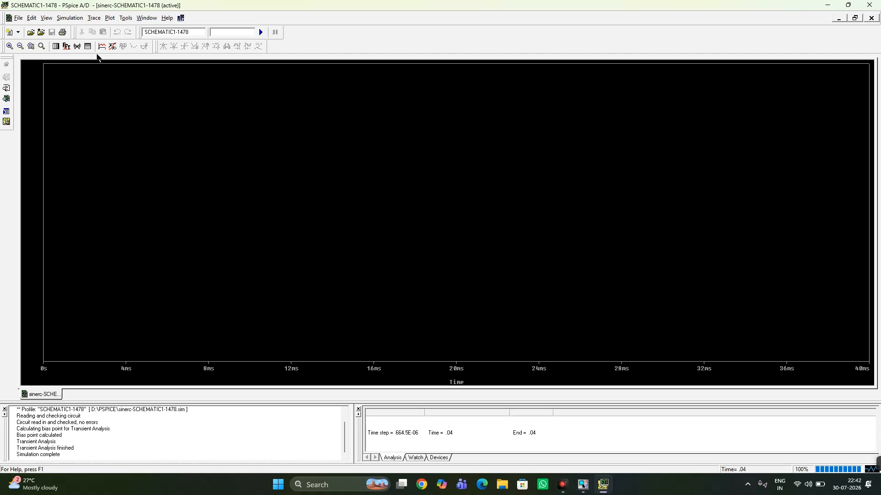
left_click(101, 47)
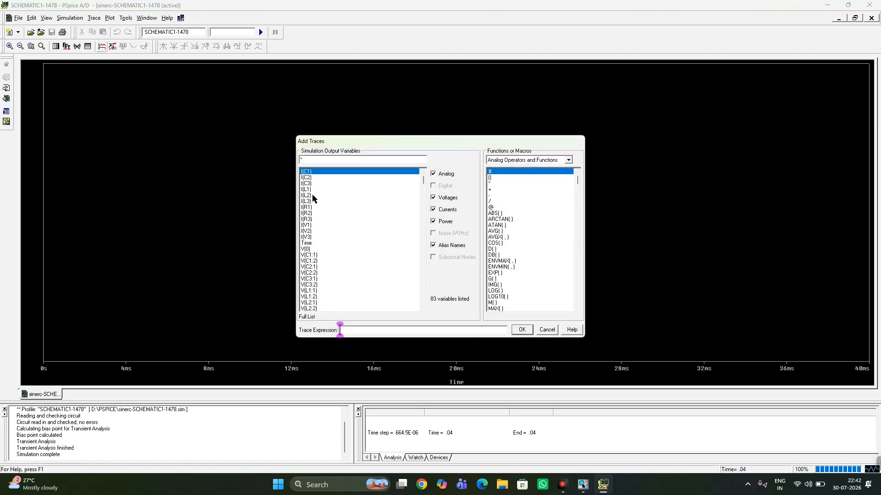
left_click(306, 208)
left_click(306, 213)
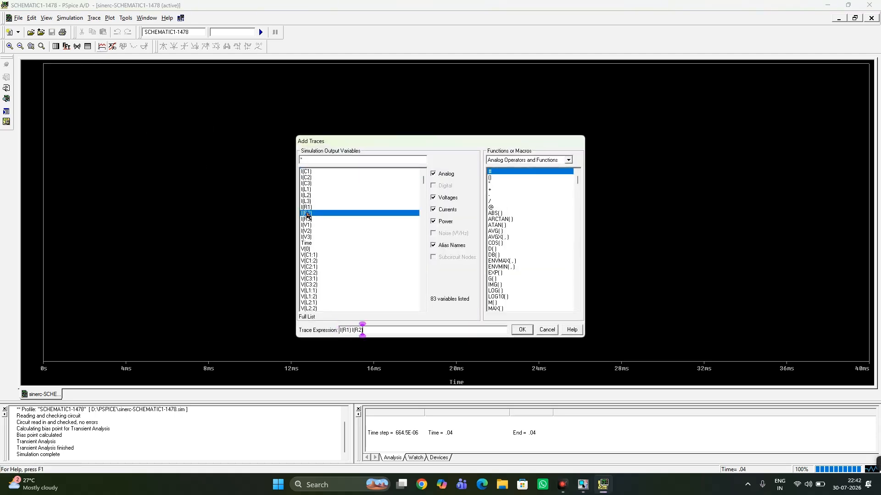
left_click(306, 219)
left_click(522, 329)
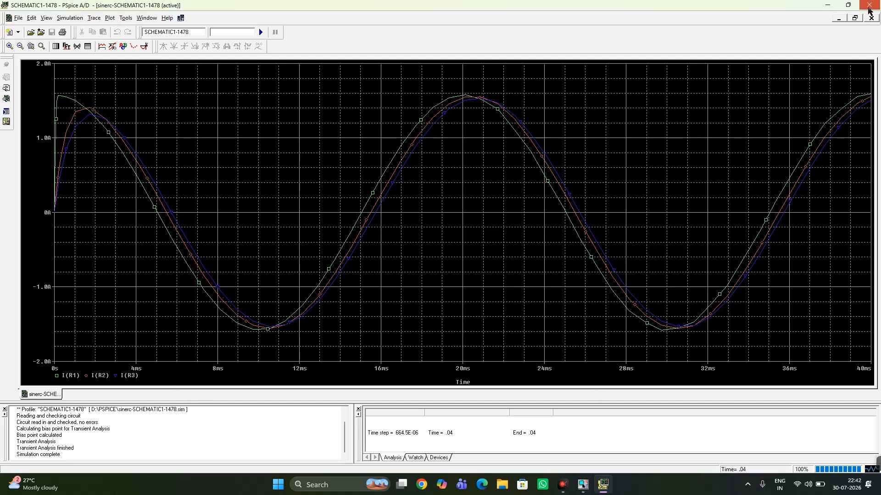
left_click(868, 6)
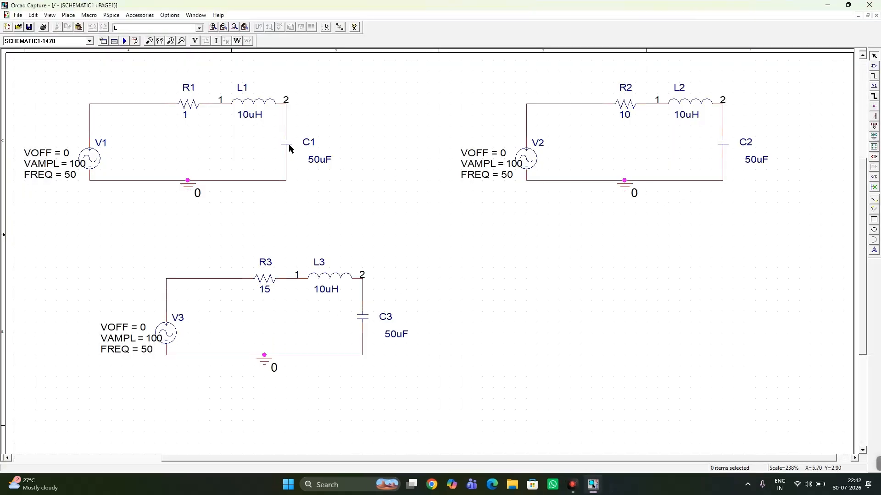
Step: Reopen the simulation results in PSpice A/D and plot the inductor voltages V1(L1), V1(L2) and V1(L3) together
left_click(131, 42)
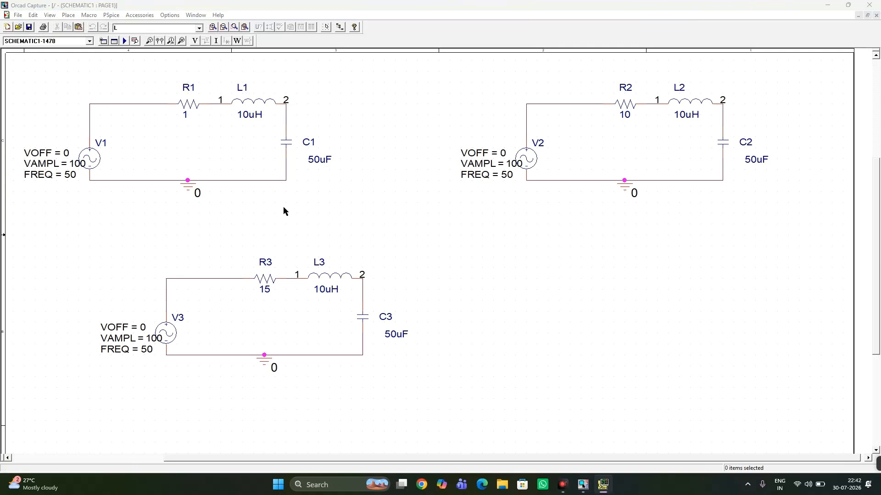
left_click(602, 484)
left_click(603, 484)
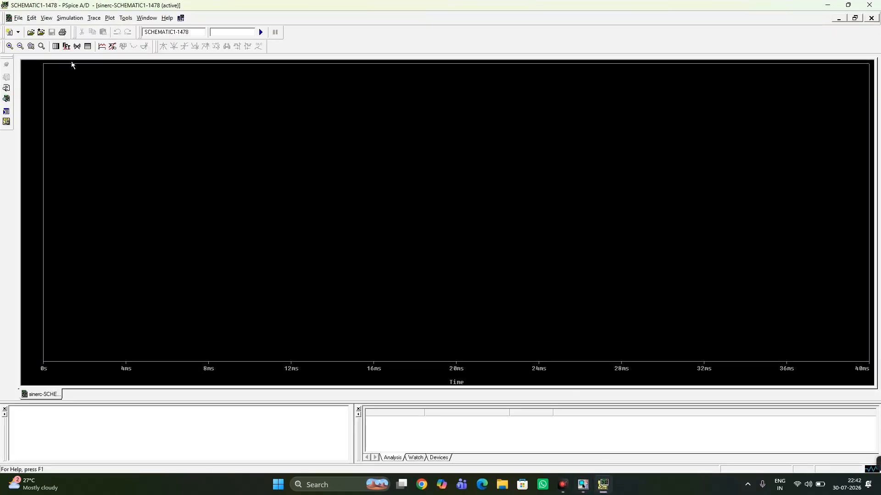
left_click(102, 47)
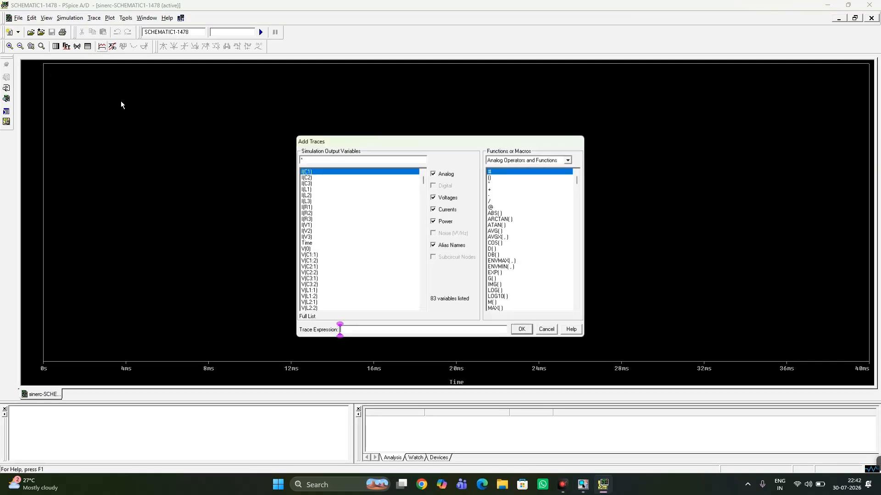
left_click_drag(424, 181, 427, 260)
left_click(313, 256)
left_click(313, 261)
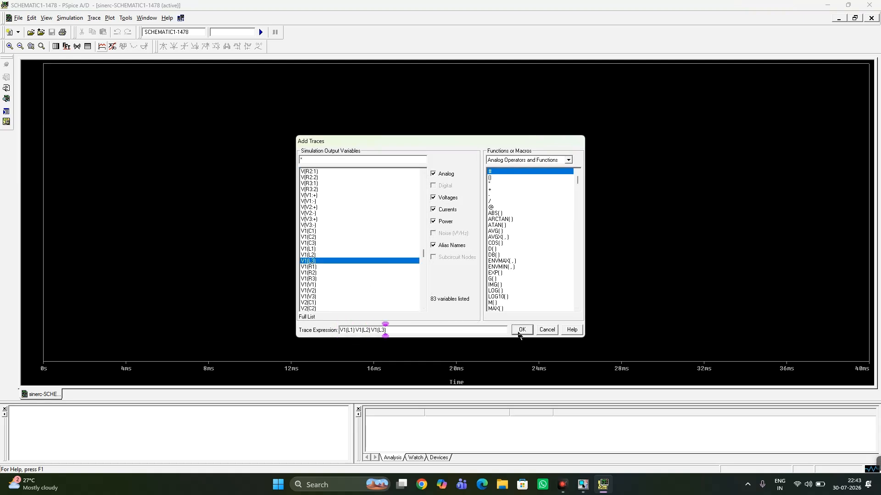
left_click(521, 330)
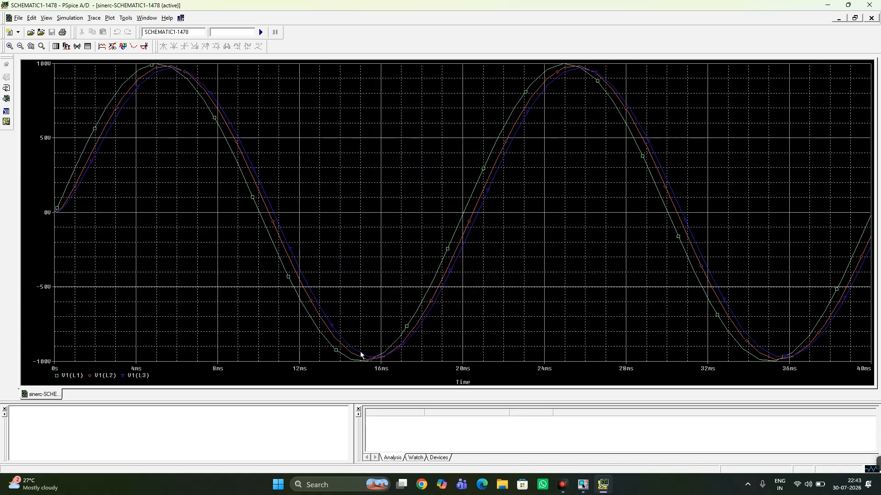
Step: Replace the inductor voltage traces with the capacitor voltages V1(C1), V1(C2) and V1(C3)
left_click(94, 19)
left_click(102, 38)
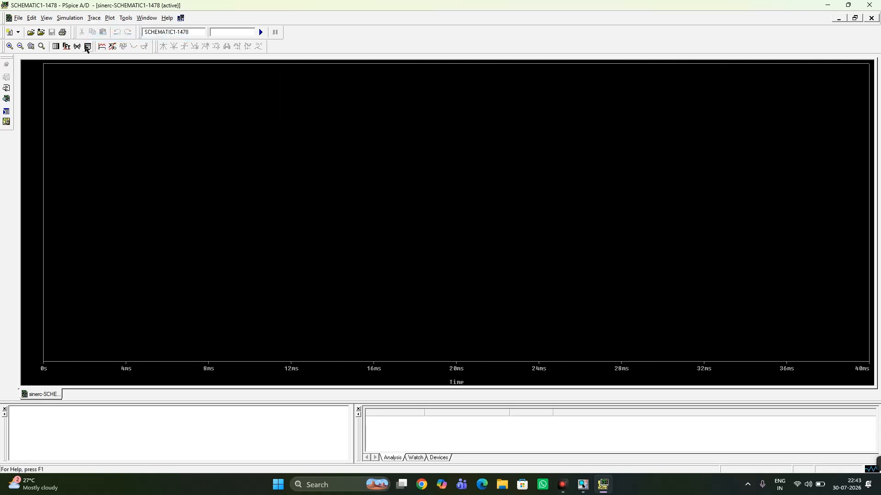
left_click(102, 46)
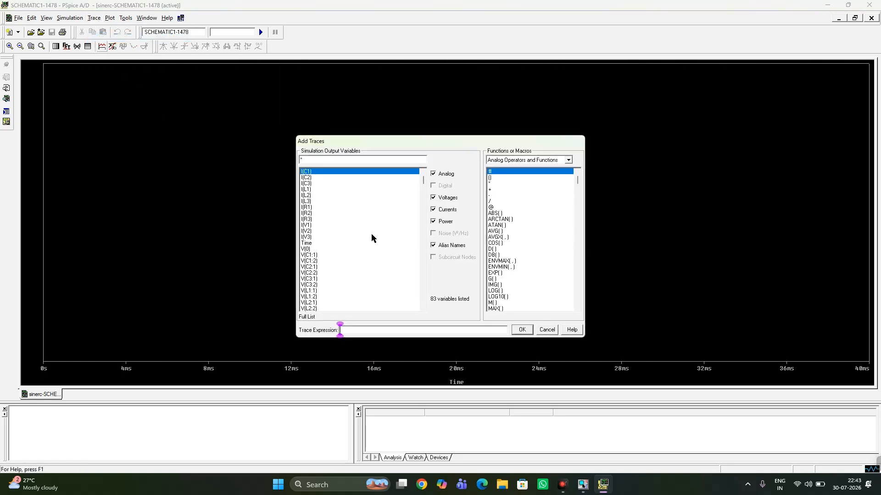
left_click_drag(424, 181, 425, 264)
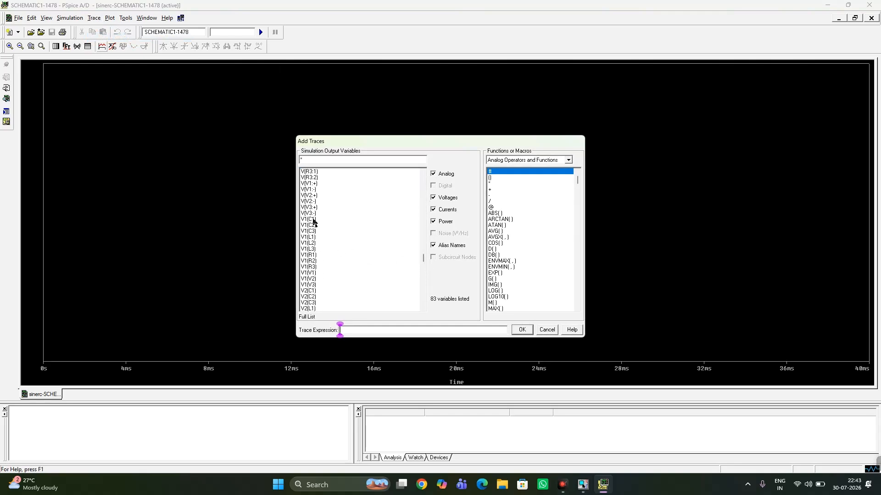
left_click(312, 220)
left_click(312, 225)
left_click(311, 231)
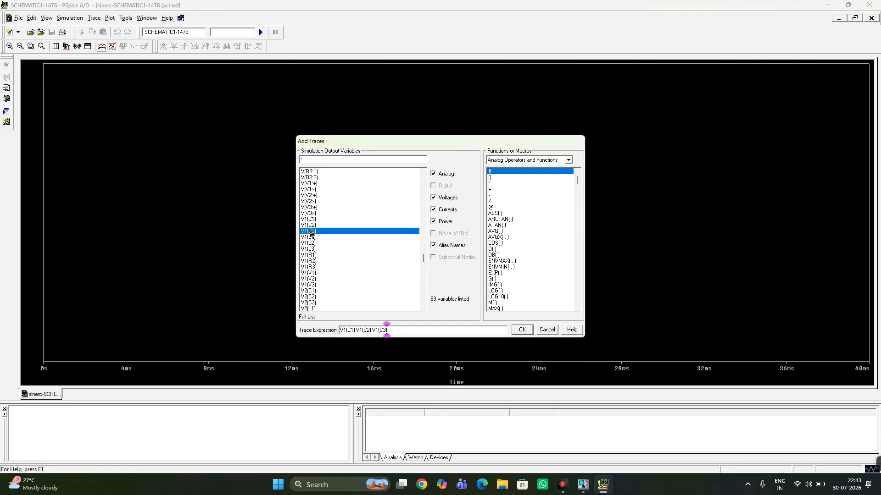
left_click(520, 330)
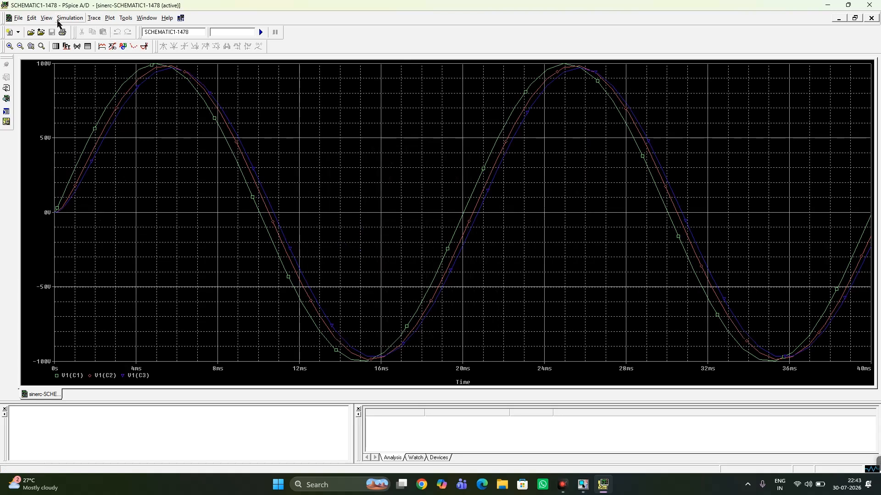
Step: Delete all capacitor voltage traces from the plot and close the simulation results window
left_click(94, 18)
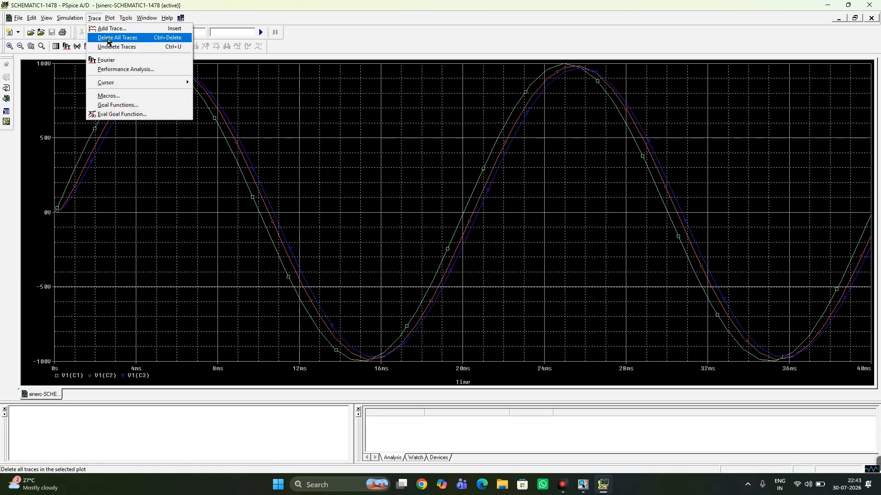
left_click(108, 39)
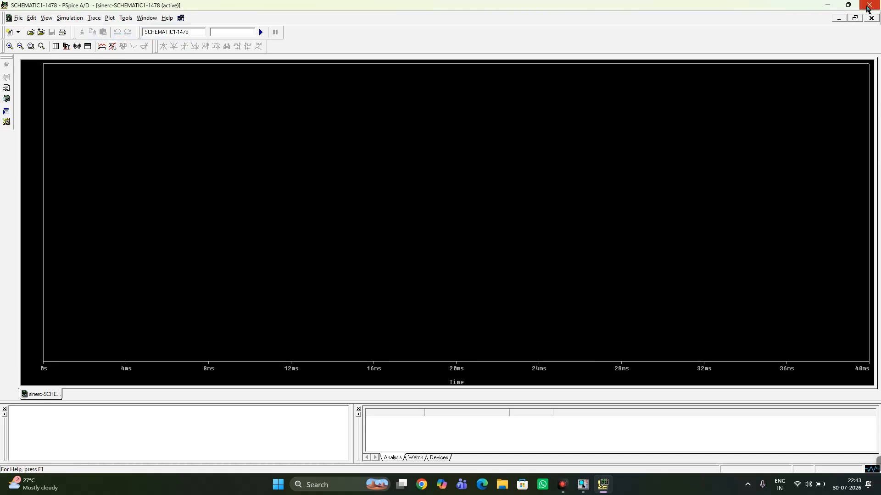
left_click(869, 5)
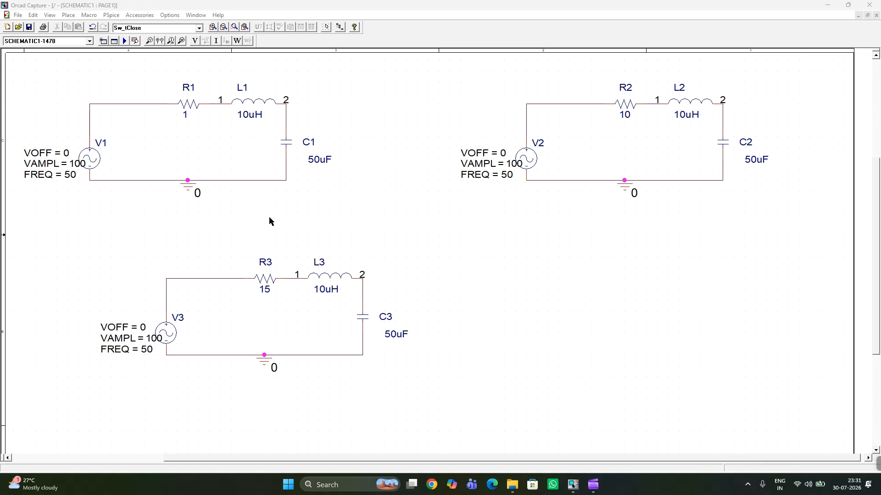
Step: Delete the wires joining source V1 to resistor R1 and source V2 to resistor R2
left_click(133, 104)
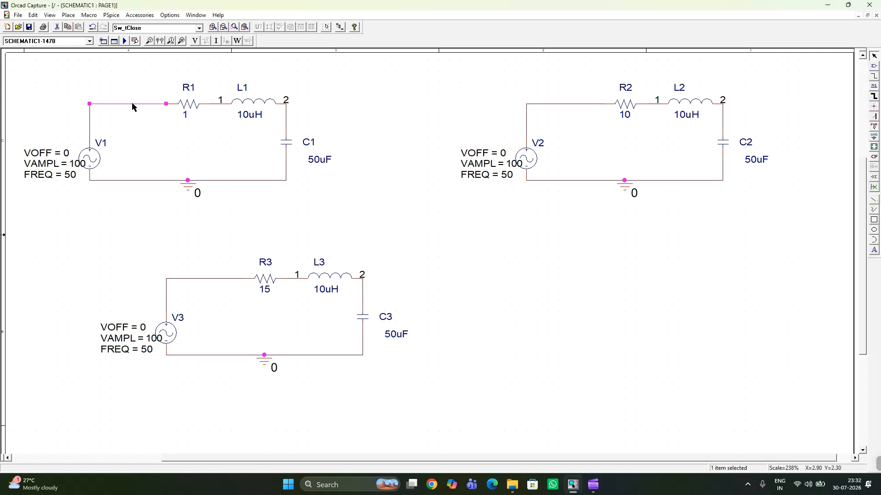
key("Delete")
left_click(90, 122)
key("Delete")
left_click(558, 105)
key("Delete")
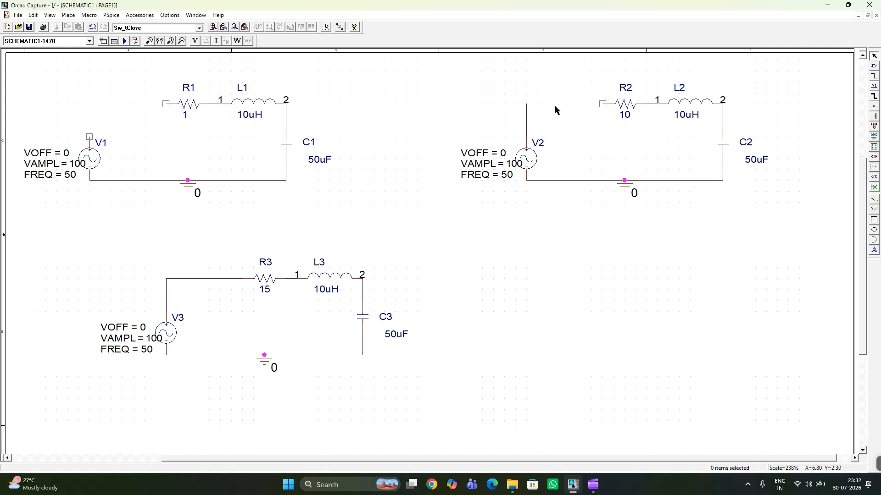
left_click(526, 115)
key("Delete")
Step: Delete the wire segments joining source V3 to resistor R3 in the lower circuit
left_click(217, 279)
key("Delete")
left_click(180, 278)
key("Delete")
left_click(168, 285)
key("Delete")
Step: Place a Sw_tClose switch from the ANL_MISC library before R1, R2 and R3, shifting the third one slightly away from R3
left_click(874, 68)
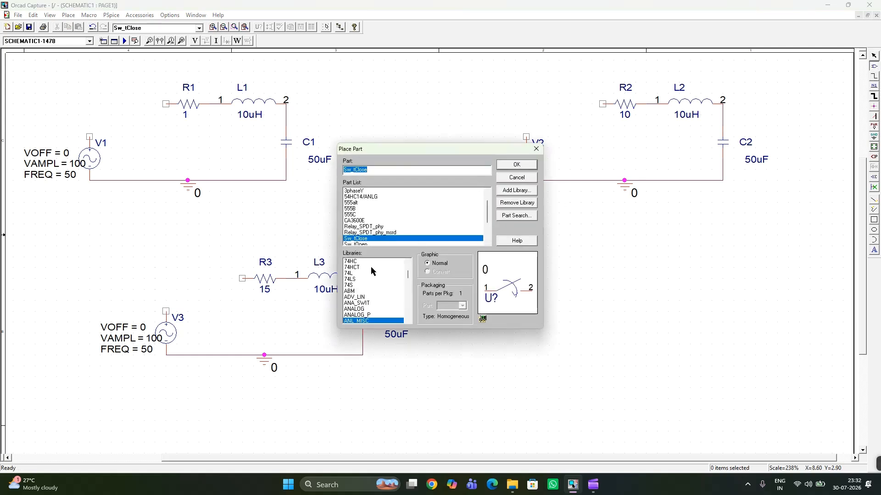
scroll(366, 285, "down", 1)
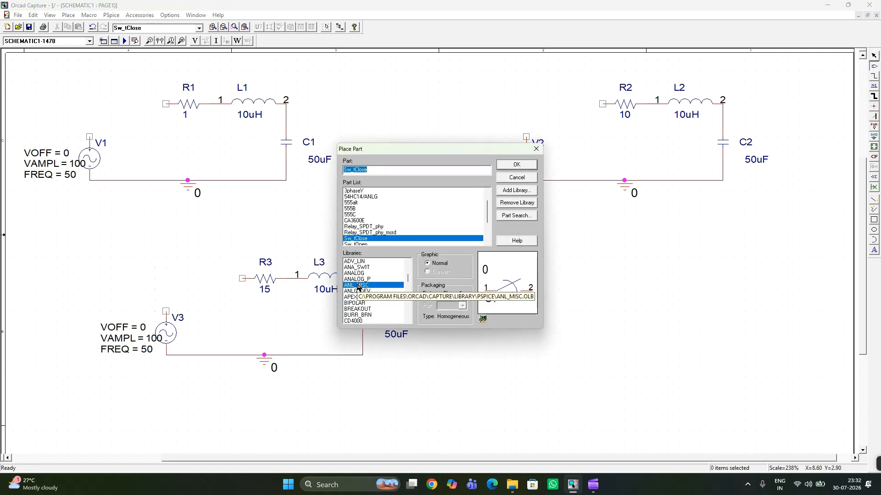
scroll(362, 210, "down", 2)
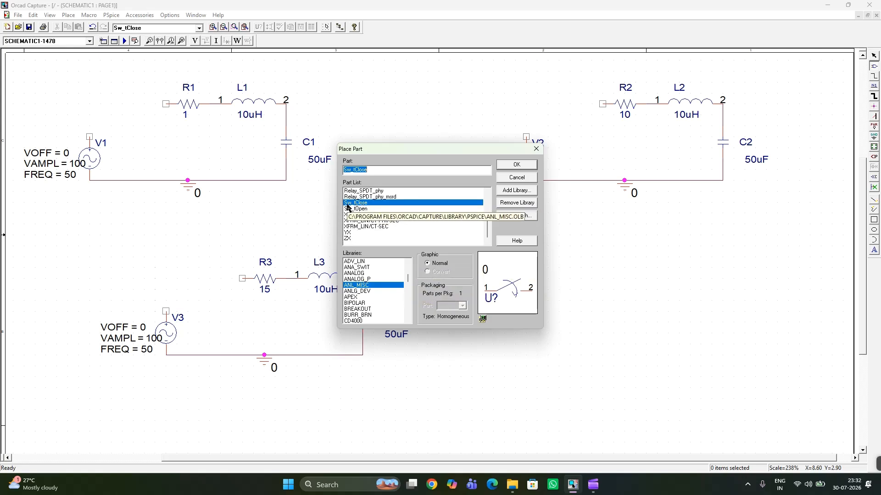
left_click(517, 166)
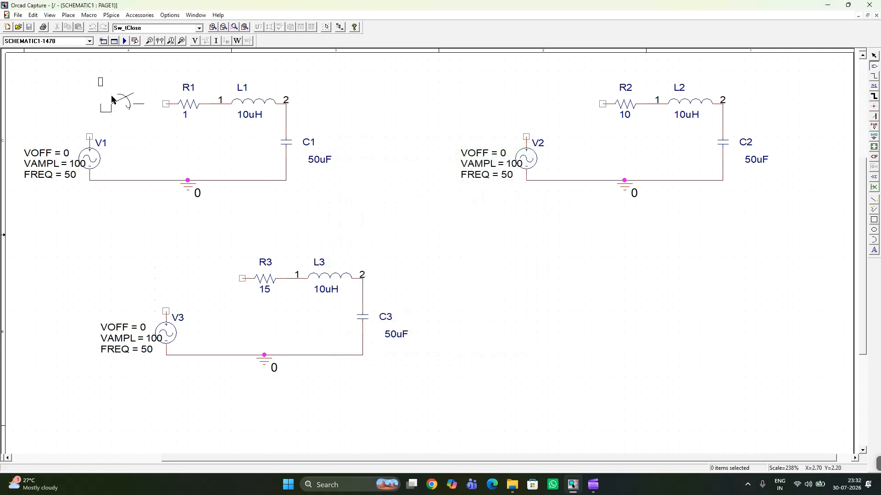
left_click(116, 97)
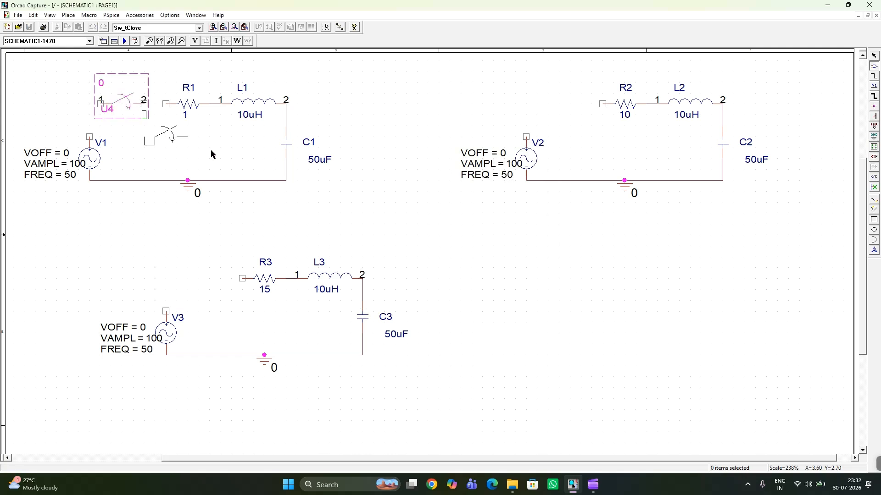
left_click(558, 93)
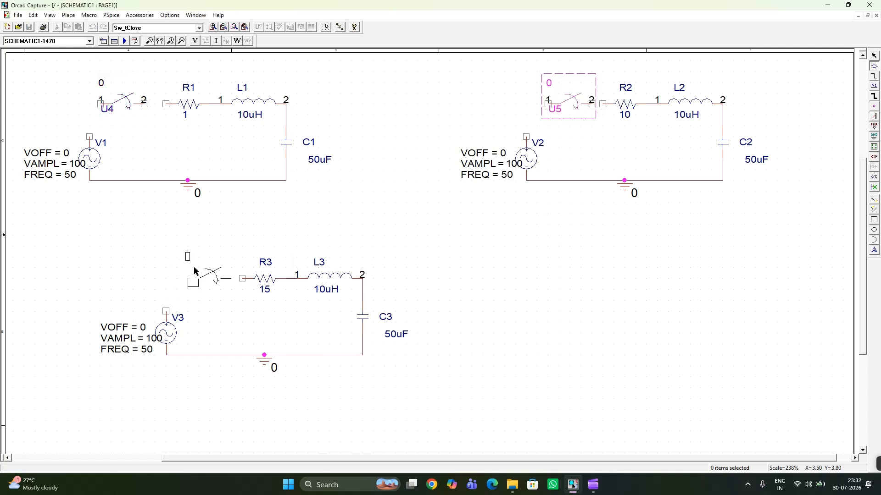
left_click(195, 267)
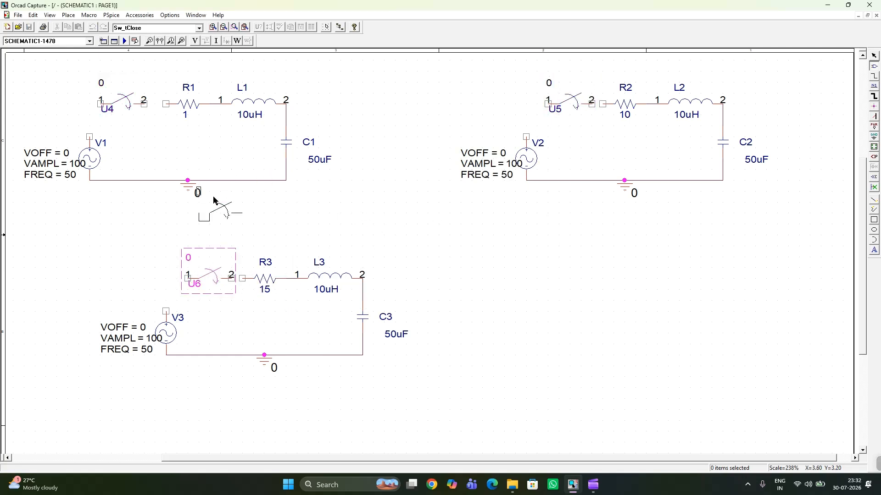
key("Escape")
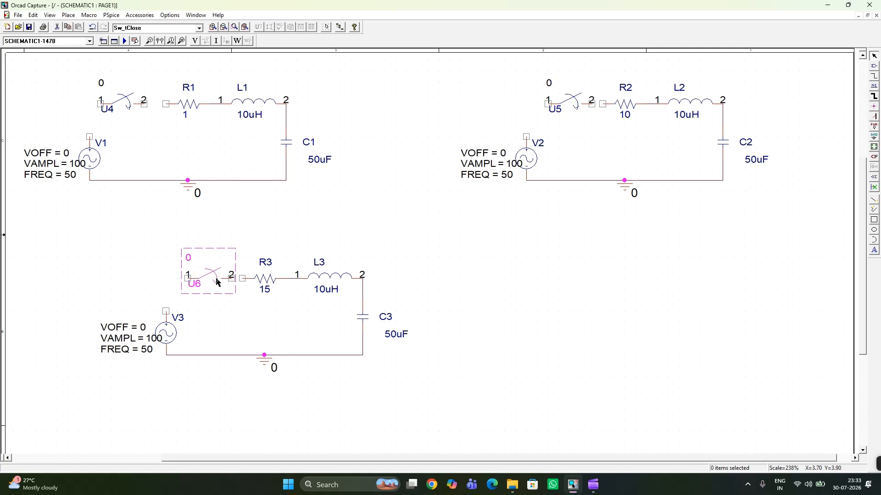
left_click_drag(204, 279, 193, 278)
left_click(440, 295)
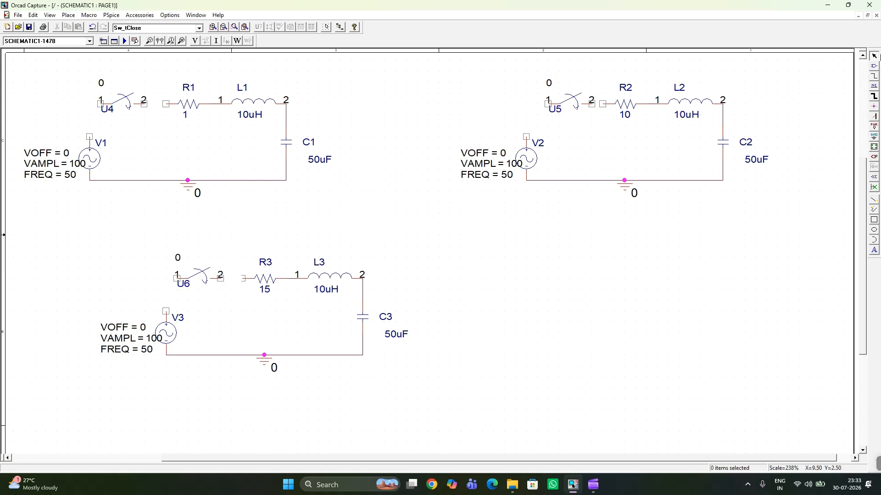
Step: Wire the upper terminal of source V1 to pin 1 of switch U4
left_click(877, 76)
left_click(90, 136)
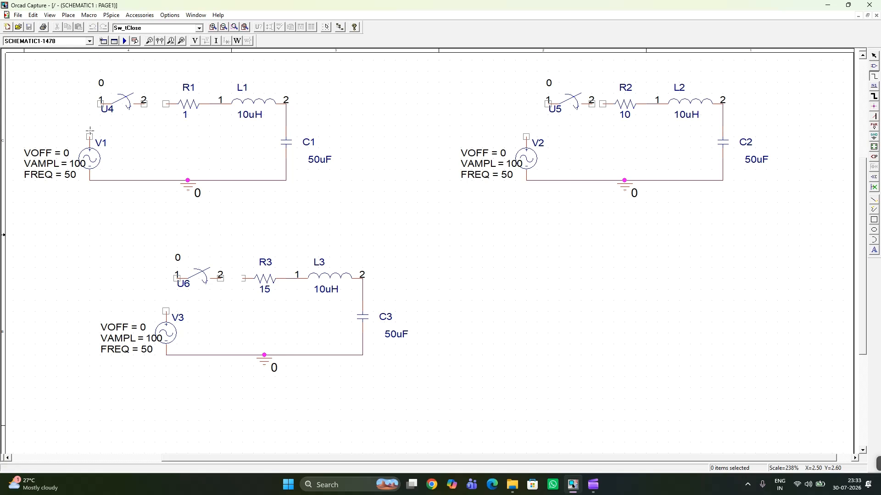
left_click(101, 104)
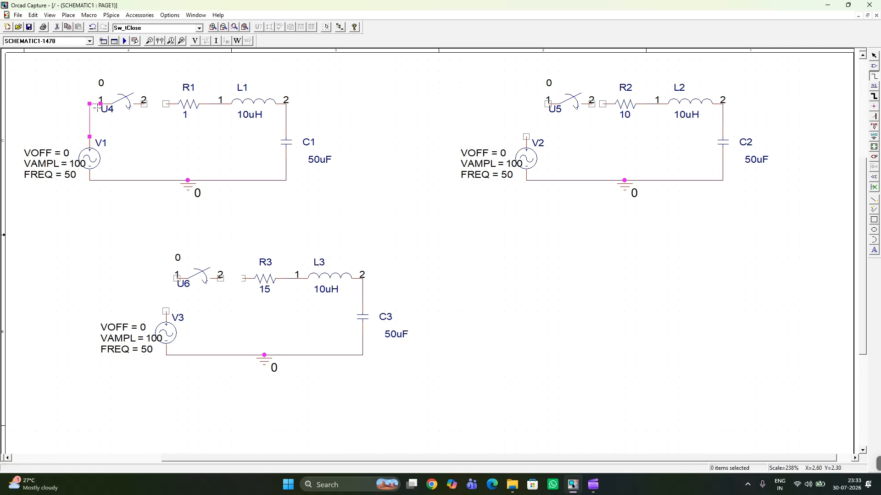
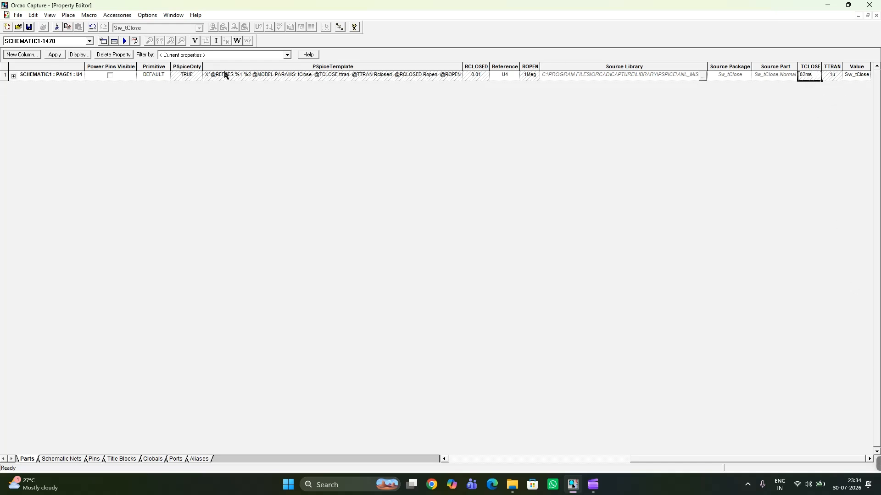
Step: Leave the properties of switch U4 with its 02ms closing time and set TCLOSE of switch U5 to 2ms
left_click(876, 15)
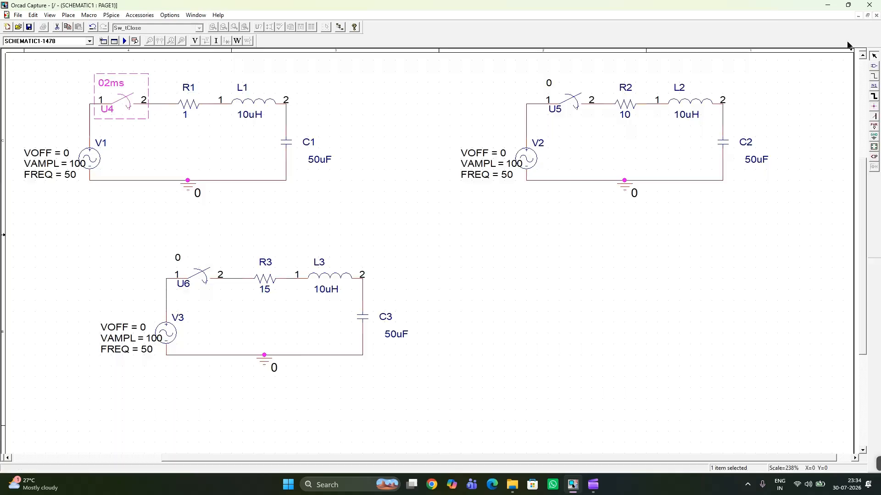
double_click(561, 99)
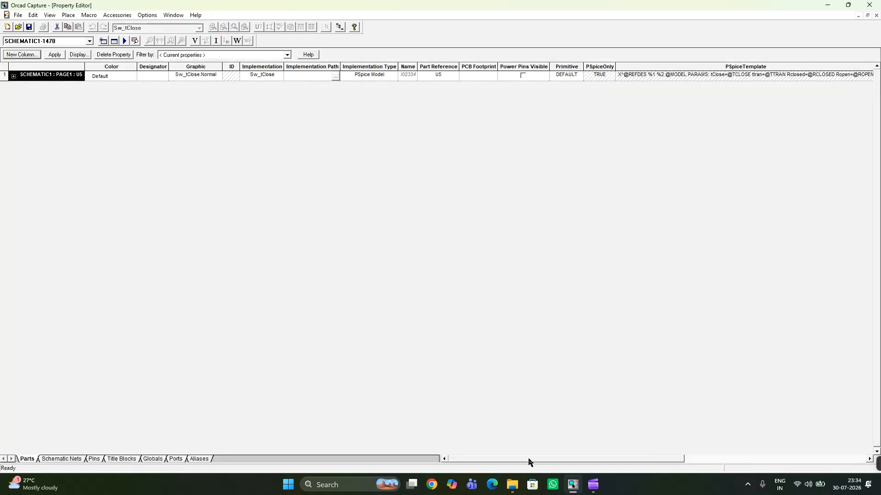
left_click_drag(524, 459, 708, 463)
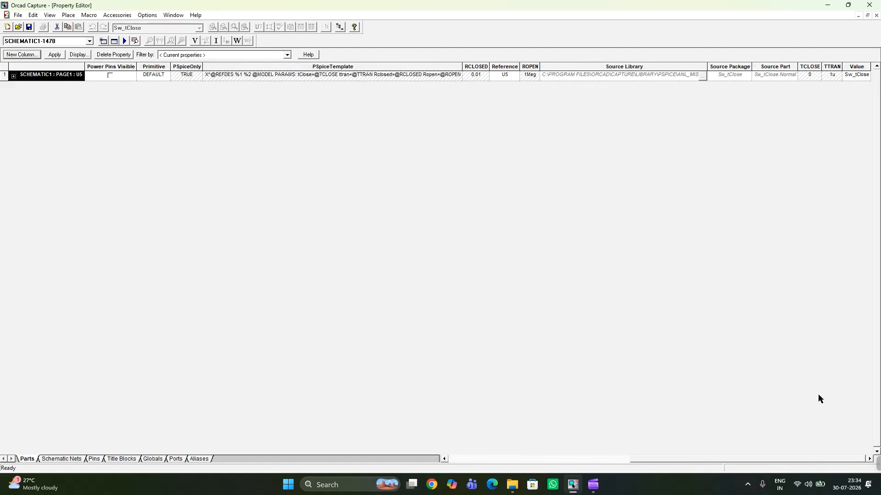
left_click(813, 75)
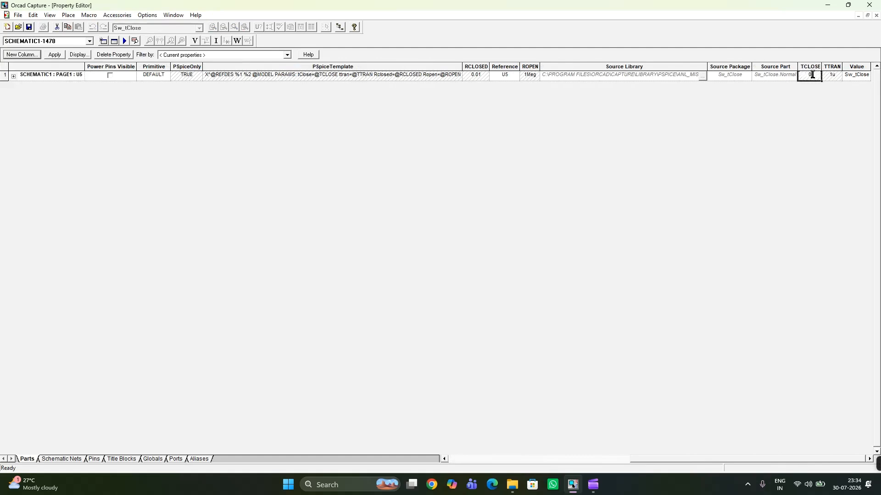
key("Delete")
left_click(812, 75)
left_click(876, 15)
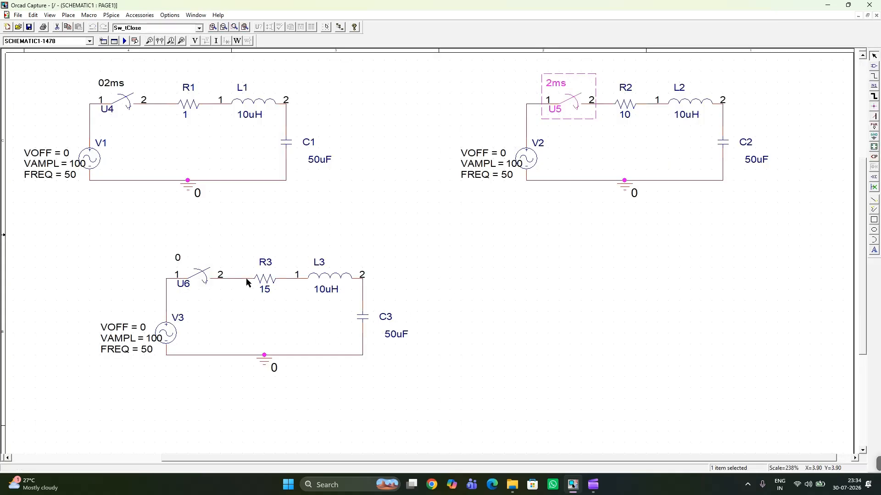
Step: Set TCLOSE of switch U6 to 2ms and return to the schematic with nothing selected
double_click(203, 277)
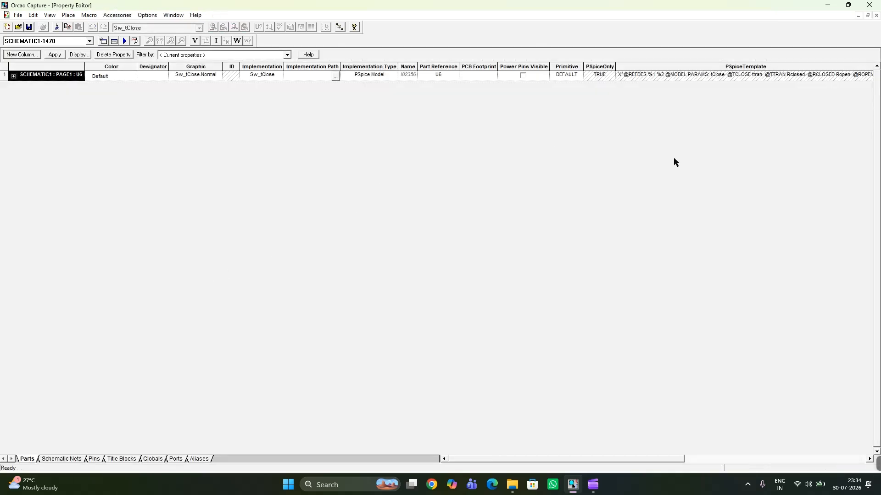
left_click_drag(527, 459, 725, 471)
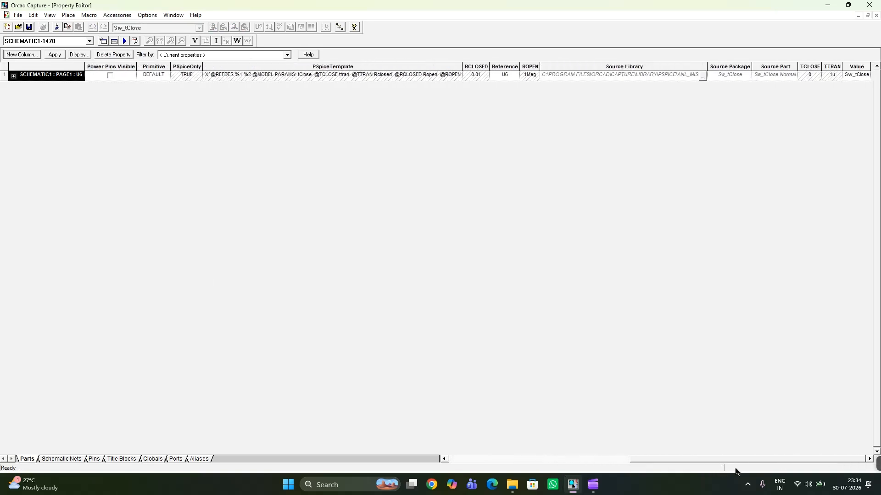
left_click(810, 75)
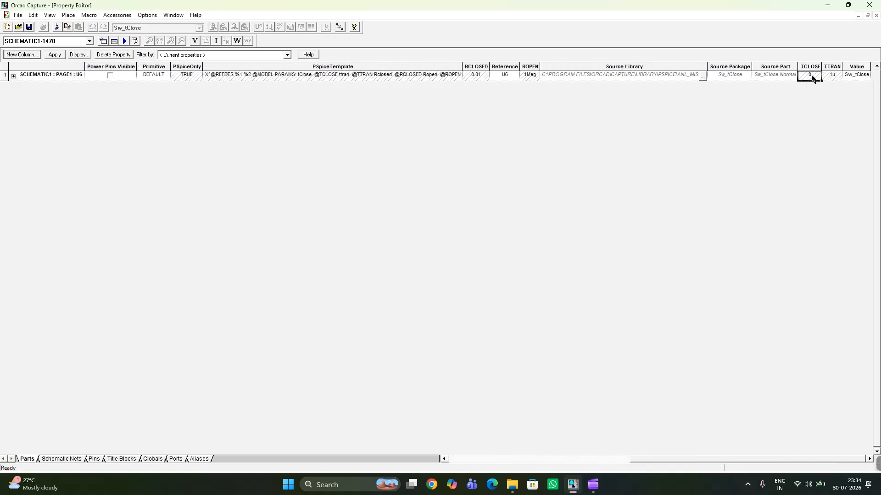
key("BackSpace")
type("2ms")
left_click(876, 16)
left_click(472, 354)
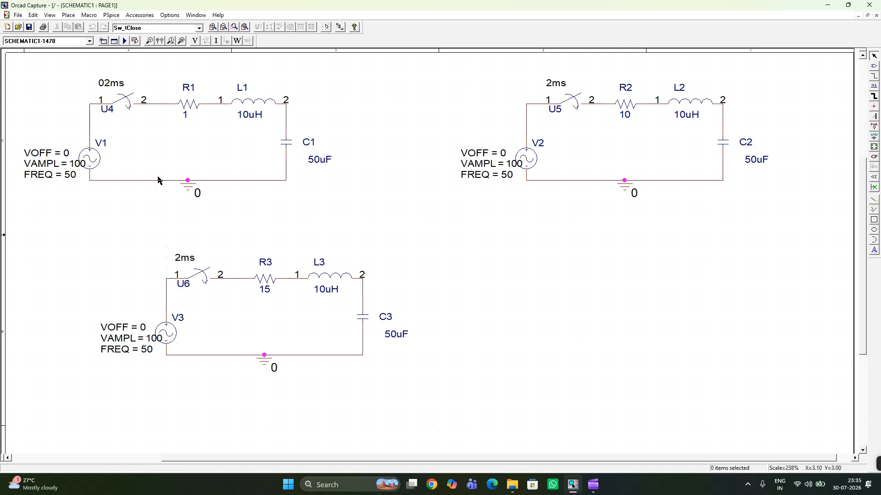
Step: Simulate the three switched RLC circuits and plot the currents I(R1), I(R2) and I(R3) together in PSpice A/D
left_click(125, 41)
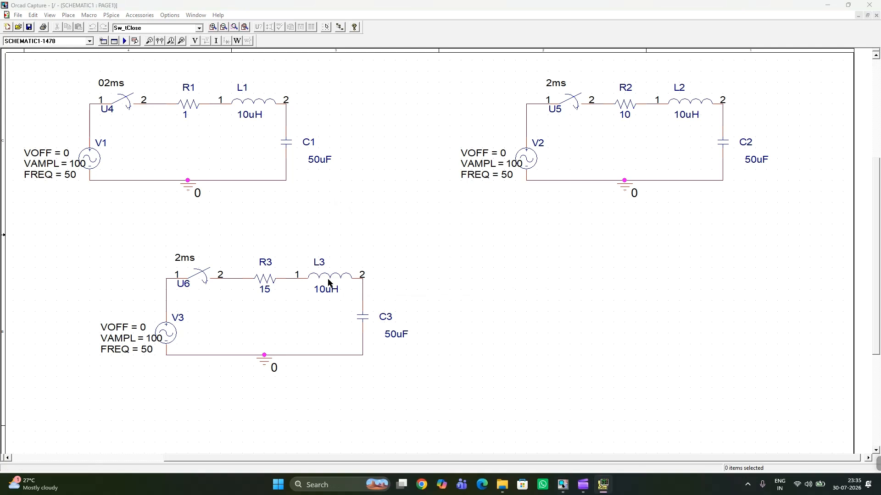
mouse_move(602, 493)
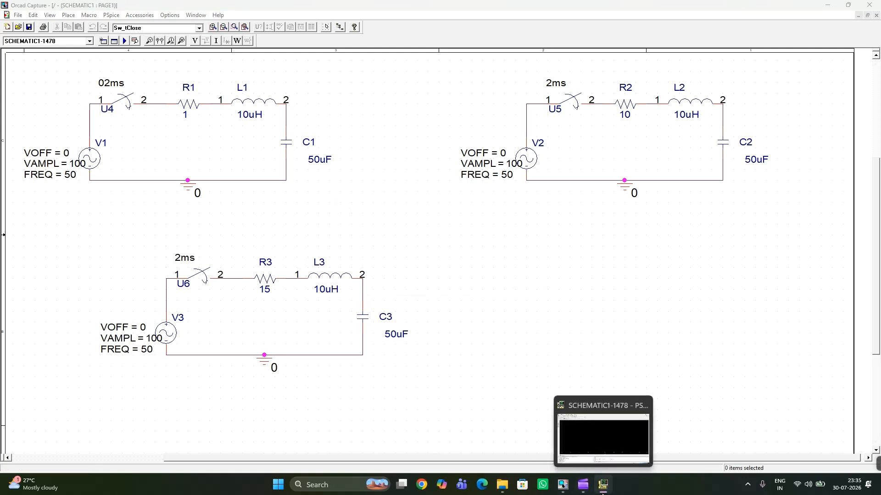
left_click(603, 484)
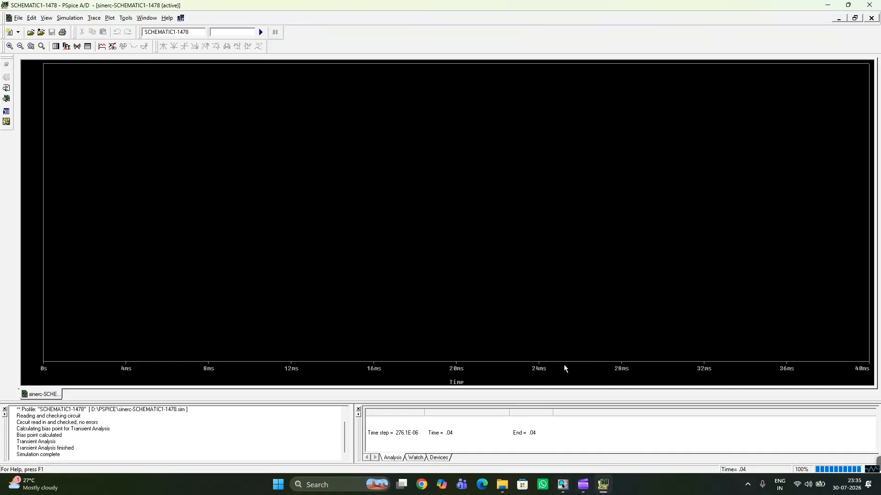
left_click(102, 47)
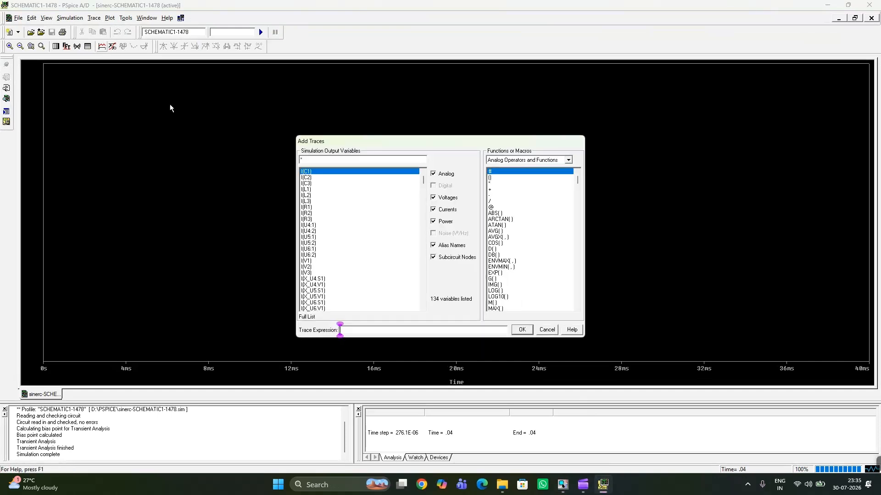
left_click(310, 207)
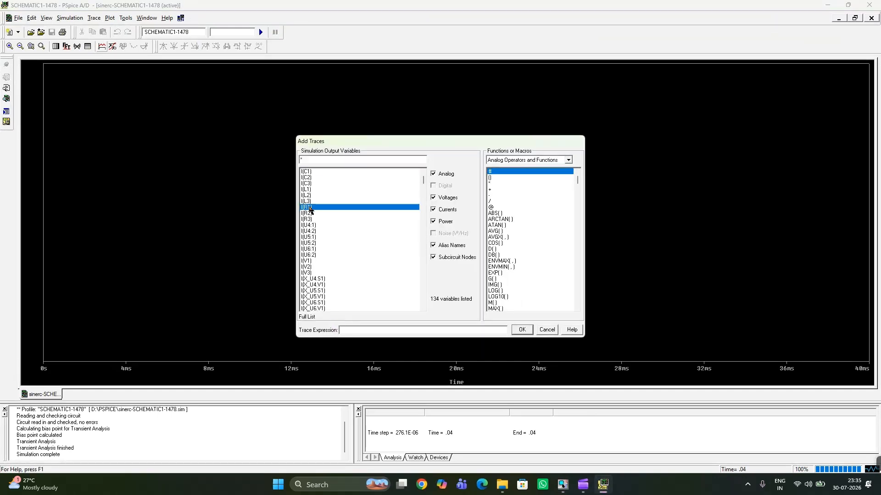
left_click(307, 214)
left_click(307, 220)
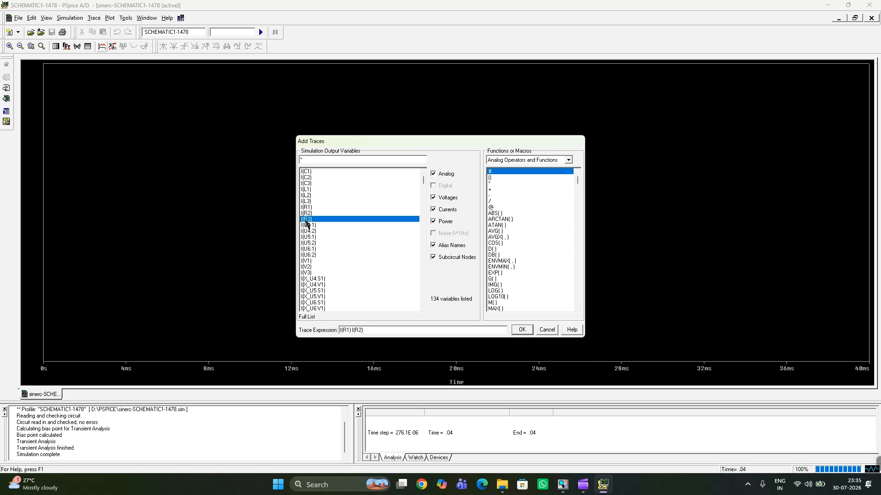
left_click(516, 331)
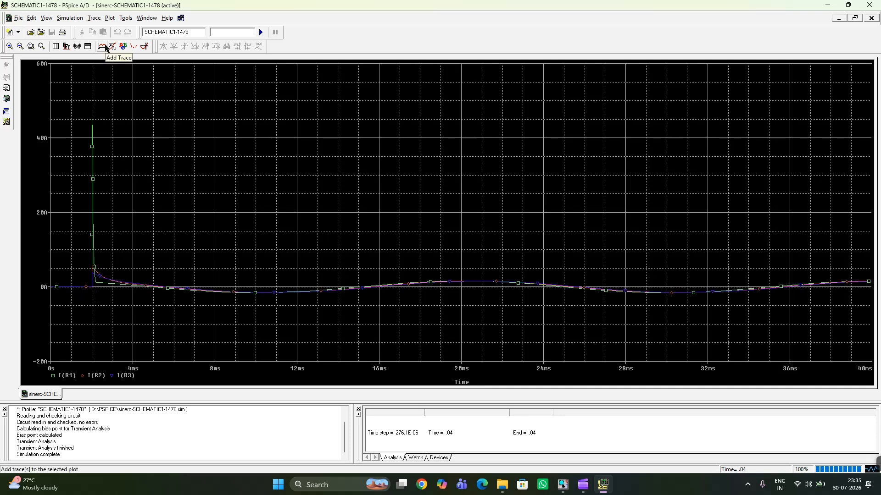
Step: Give the green I(R1) trace a thicker line width around the 2 ms switching transient
left_click(31, 46)
left_click_drag(85, 127, 120, 294)
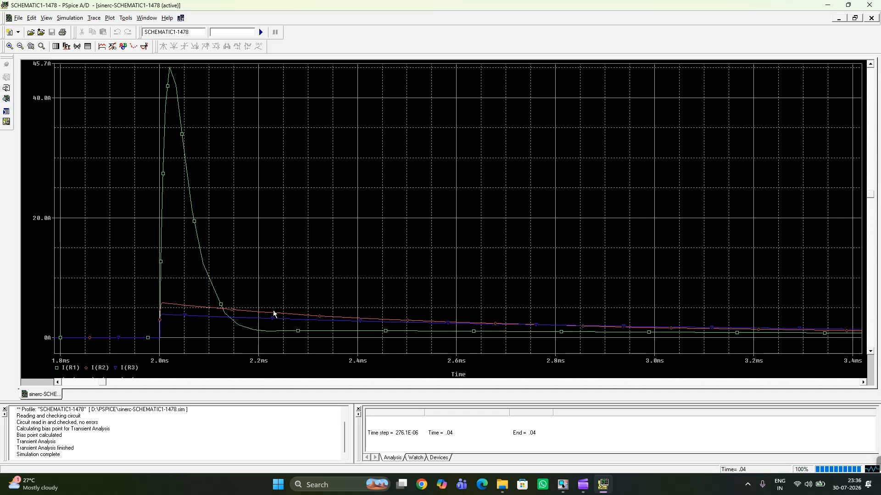
right_click(195, 222)
left_click(216, 236)
left_click(81, 79)
left_click(75, 108)
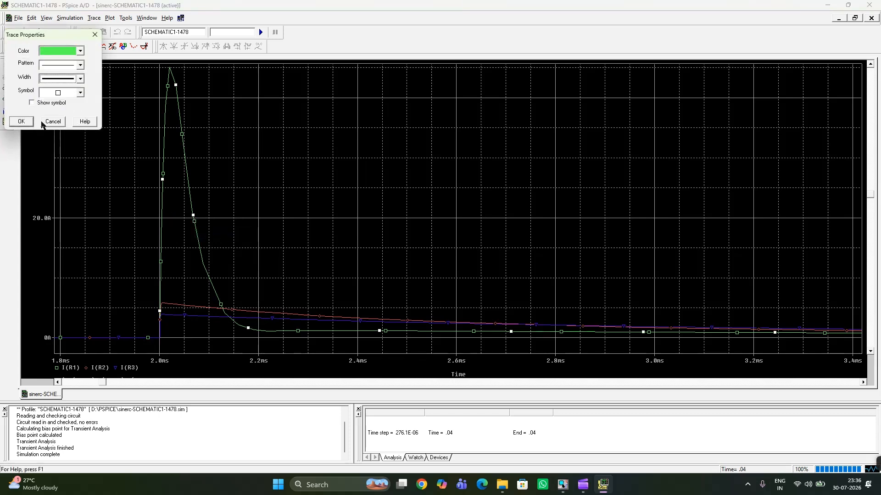
left_click(21, 121)
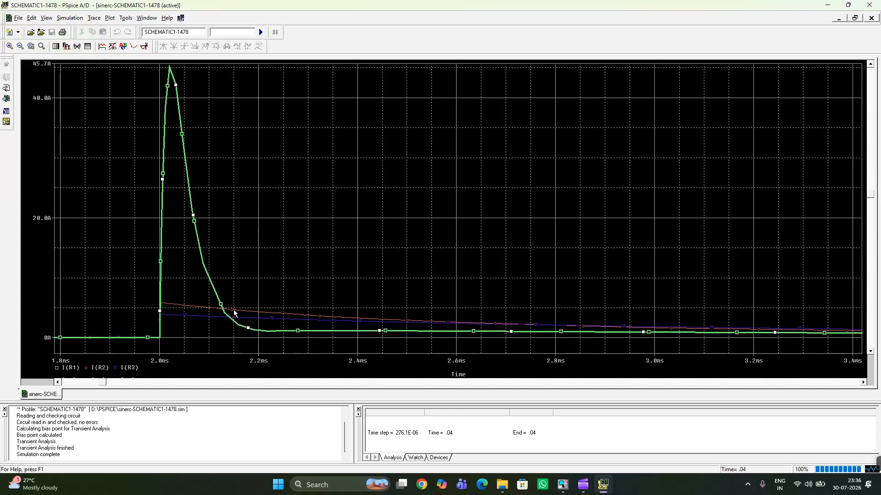
Step: Give the red I(R2) current trace a thicker line width in its trace properties
right_click(202, 310)
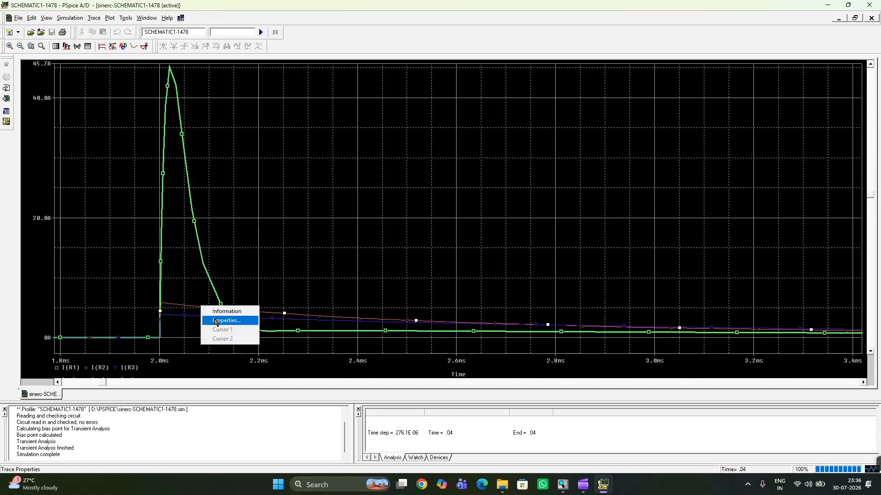
left_click(222, 323)
left_click(80, 79)
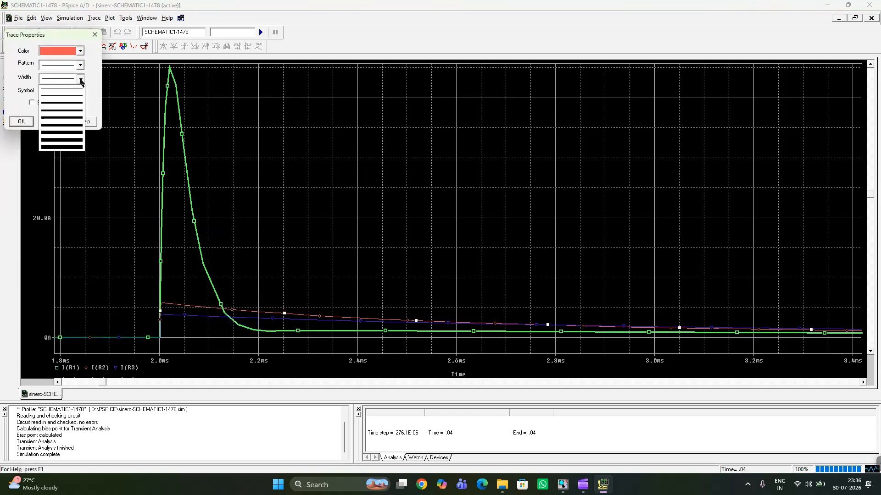
left_click(61, 114)
left_click(23, 122)
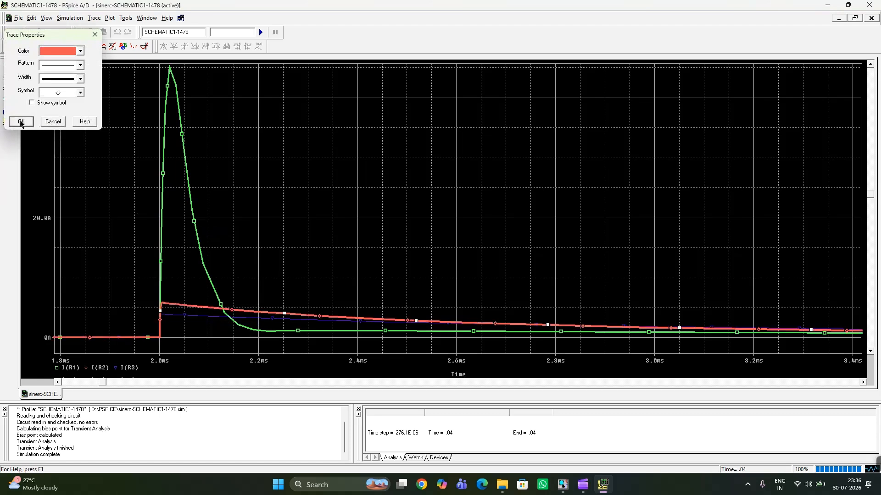
Step: Give the blue I(R3) current trace a thicker line width in its trace properties
right_click(195, 316)
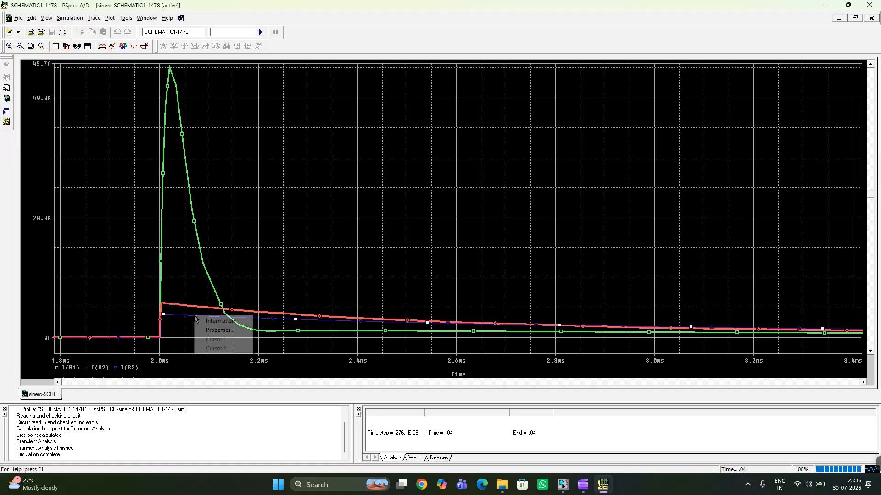
left_click(216, 329)
left_click(80, 79)
left_click(67, 102)
left_click(21, 121)
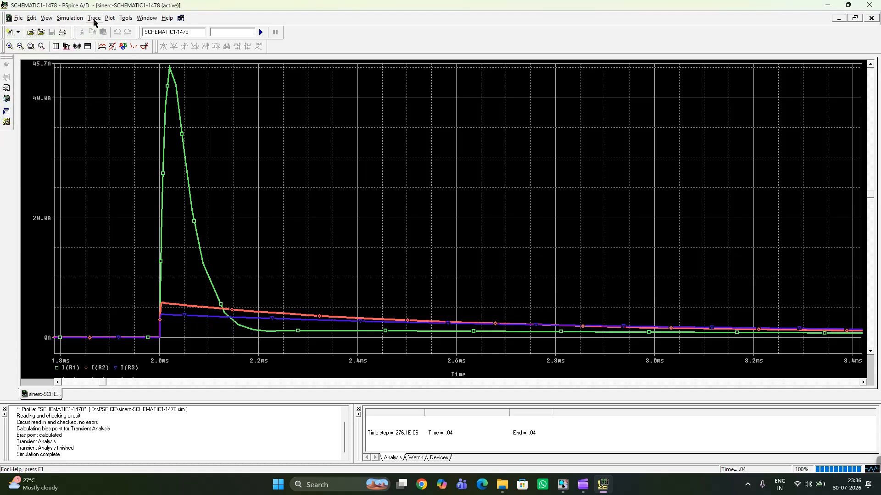
Step: Delete all current traces and plot the inductor terminal voltages V1(L1), V1(L2) and V1(L3) together
left_click(94, 18)
left_click(98, 38)
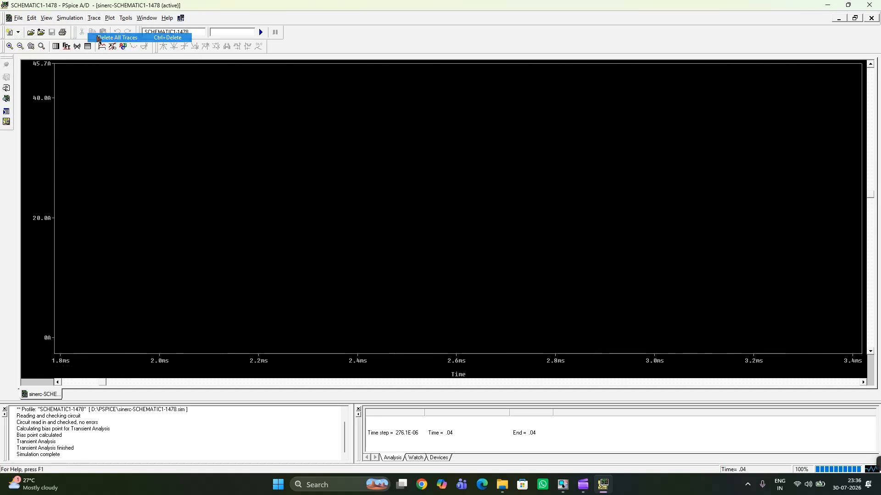
left_click(102, 46)
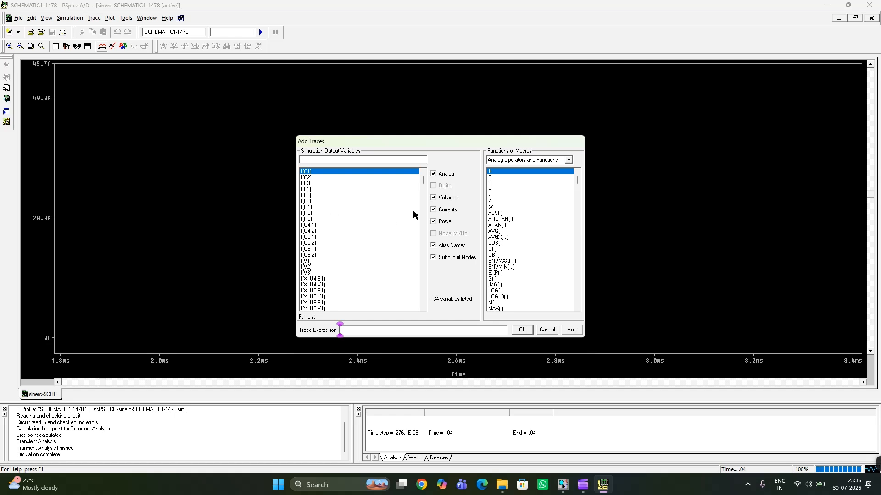
left_click_drag(423, 183, 423, 246)
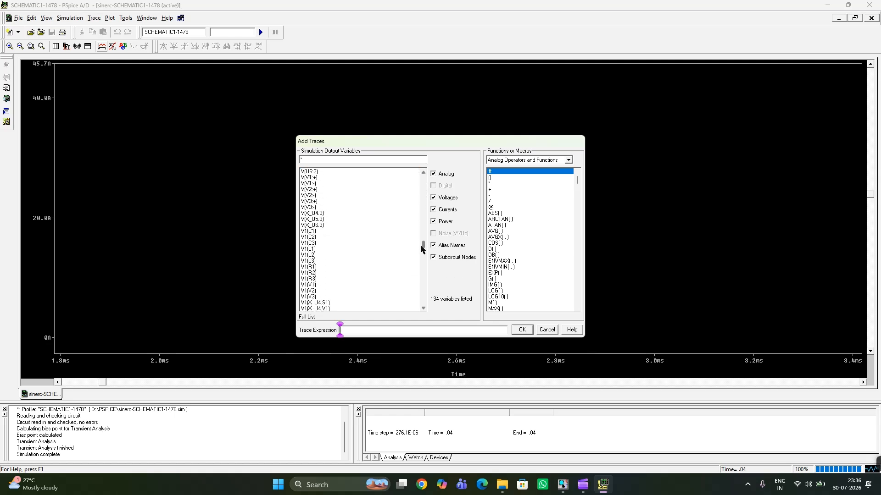
left_click(308, 249)
left_click(308, 255)
left_click(308, 261)
left_click(518, 329)
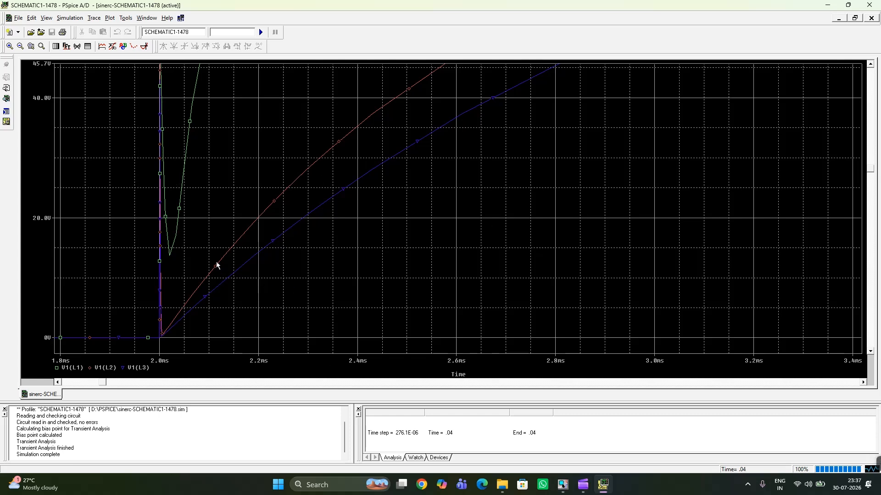
Step: Give the green V1(L1) voltage trace a thicker line width in its trace properties
right_click(179, 211)
left_click(202, 225)
left_click(80, 79)
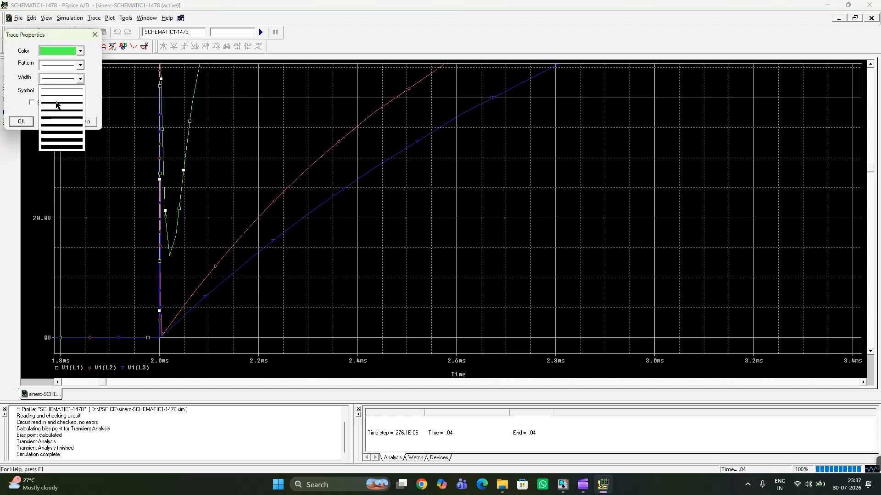
left_click(60, 106)
left_click(21, 121)
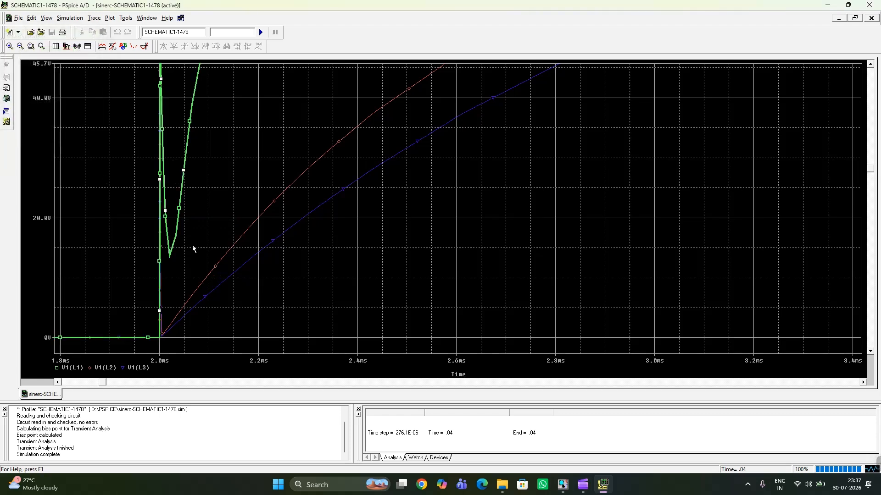
Step: Give the red V1(L2) voltage trace a thicker line width in its trace properties
right_click(220, 266)
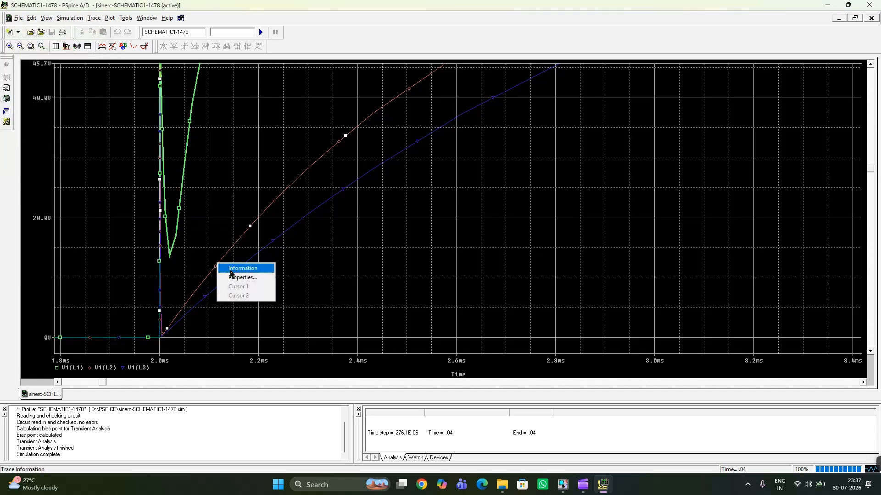
left_click(231, 278)
left_click(80, 78)
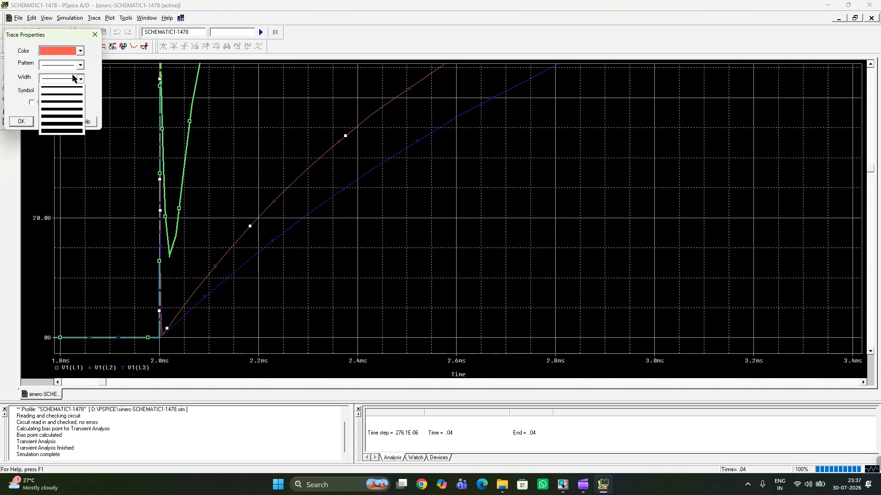
left_click(68, 101)
left_click(21, 121)
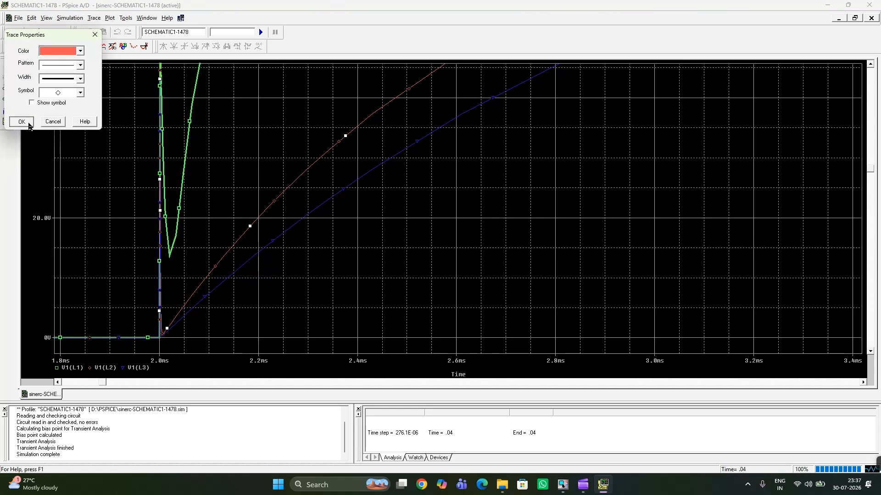
Step: Give the blue V1(L3) voltage trace a thicker line width and leave no trace selected
right_click(247, 262)
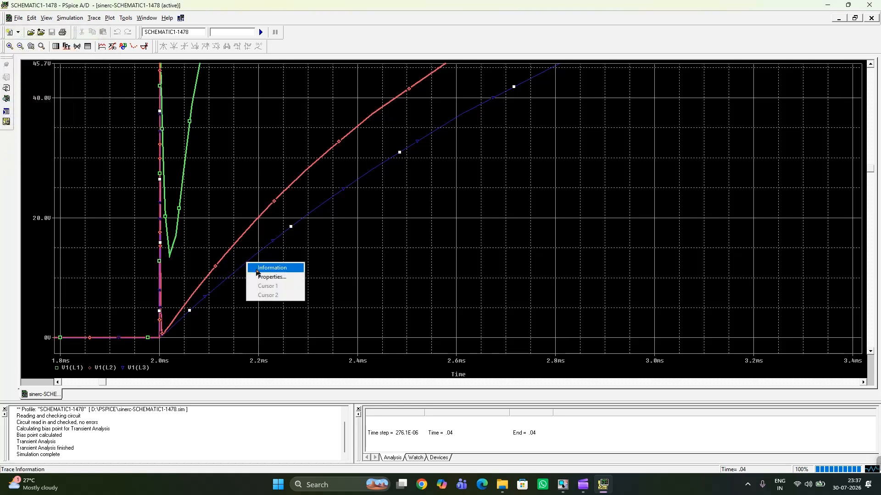
left_click(261, 277)
left_click(79, 81)
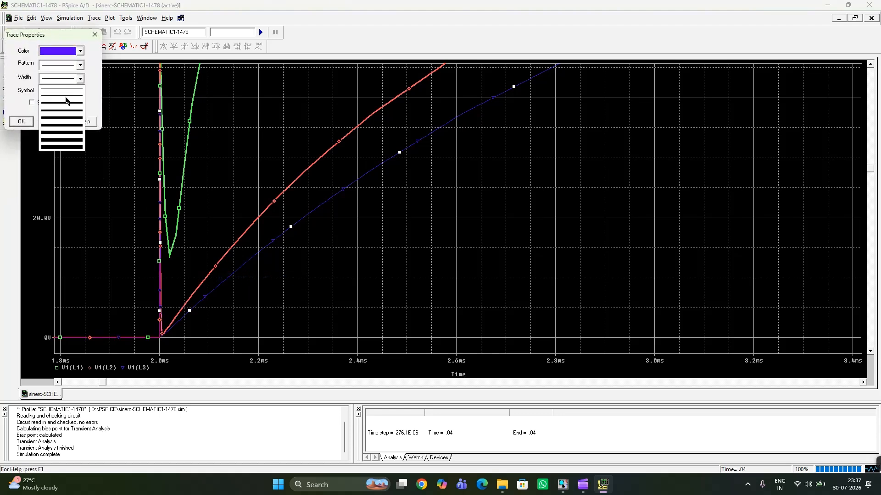
left_click(67, 102)
left_click(20, 122)
left_click(298, 316)
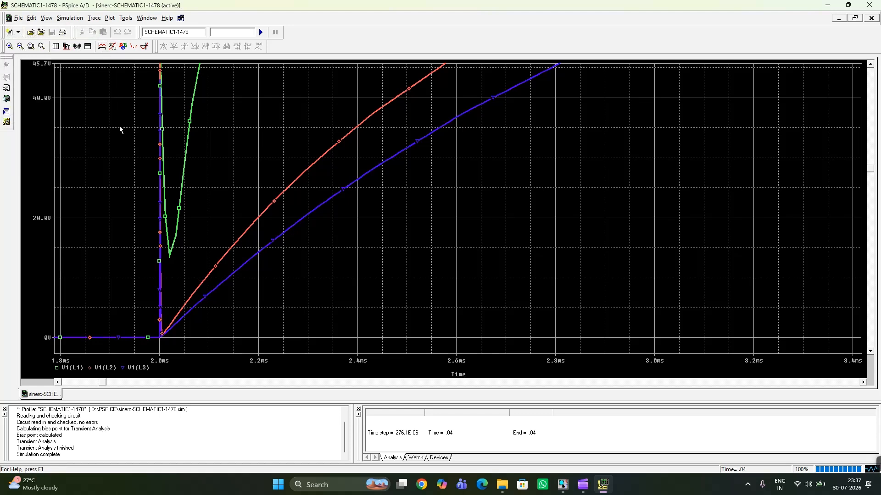
Step: Delete all inductor voltage traces and plot the capacitor terminal voltages V1(C1), V1(C2) and V1(C3) together
left_click(94, 17)
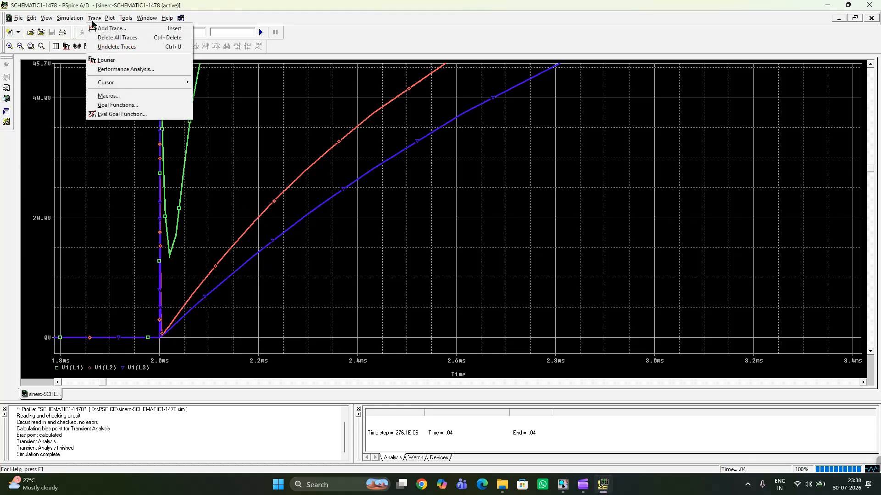
left_click(101, 47)
left_click_drag(423, 180, 414, 249)
left_click(310, 195)
left_click(310, 201)
left_click(310, 206)
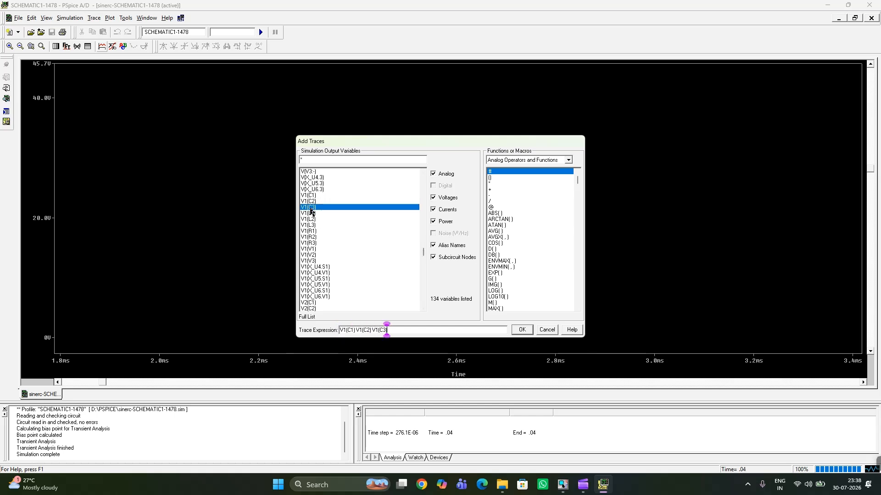
left_click(522, 330)
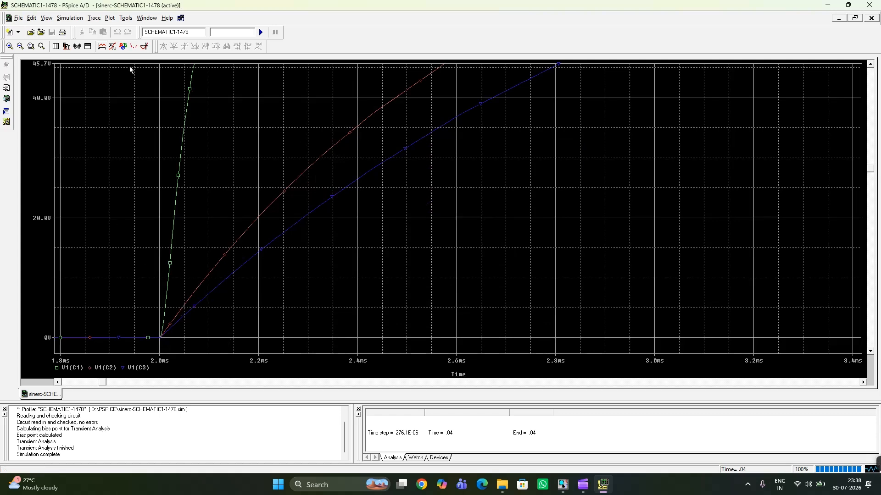
Step: Add the source voltage trace V1(V1) to the plot of the capacitor voltages
left_click(101, 46)
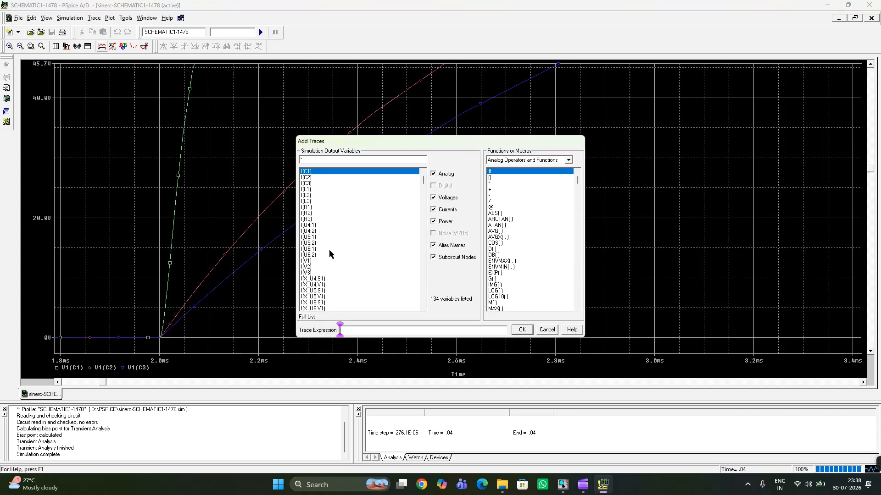
left_click_drag(422, 181, 423, 247)
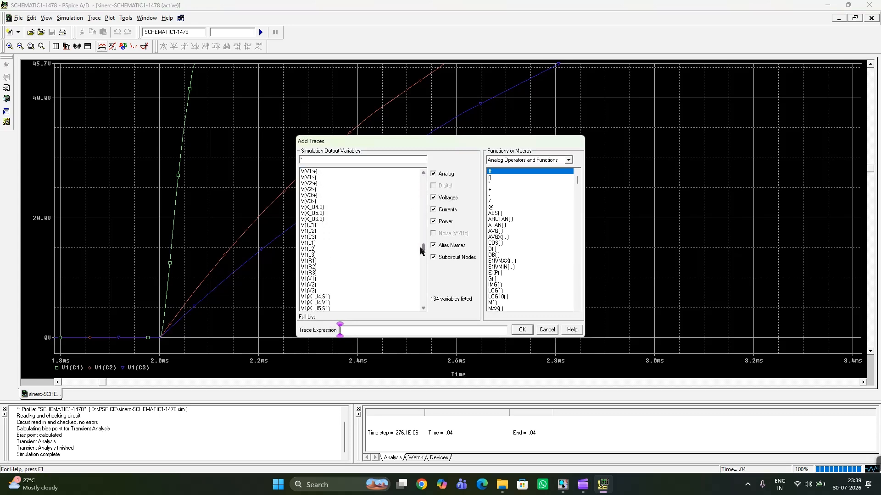
left_click(314, 279)
left_click(521, 329)
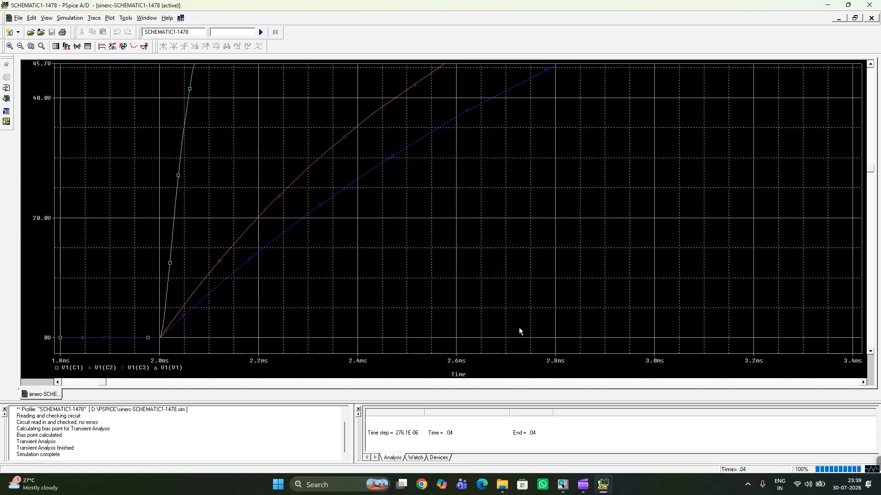